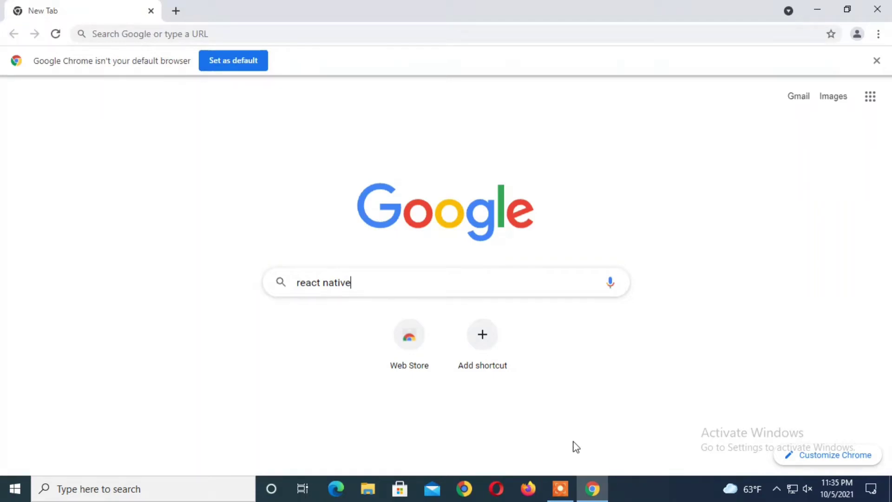
Search Google for 'react native', open reactnative.dev, and scroll through its homepage
{"action": "key", "text": "Return"}
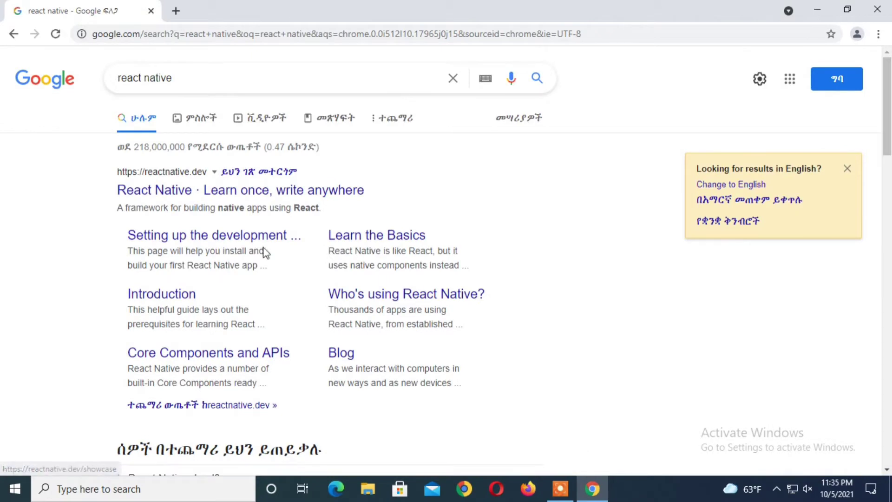
{"action": "left_click", "coordinate": [167, 194]}
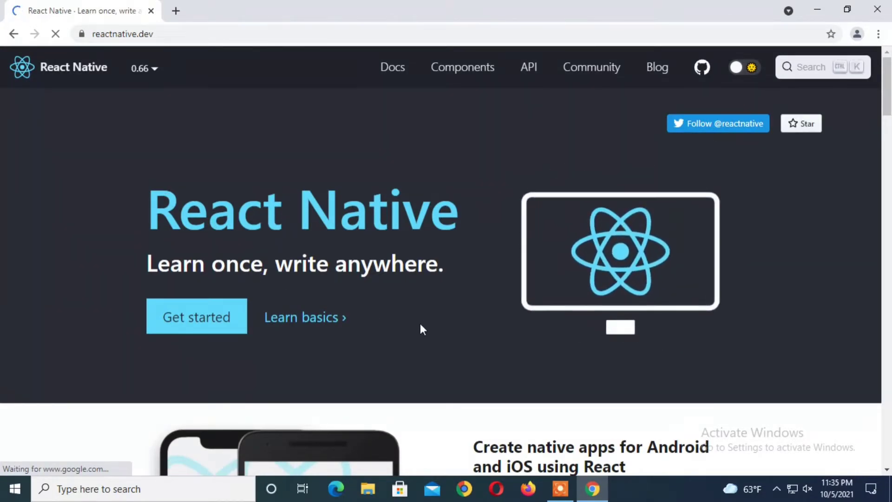
{"action": "scroll", "coordinate": [420, 323], "scroll_direction": "down", "scroll_amount": 3}
{"action": "scroll", "coordinate": [420, 323], "scroll_direction": "down", "scroll_amount": 3}
{"action": "scroll", "coordinate": [420, 324], "scroll_direction": "down", "scroll_amount": 4}
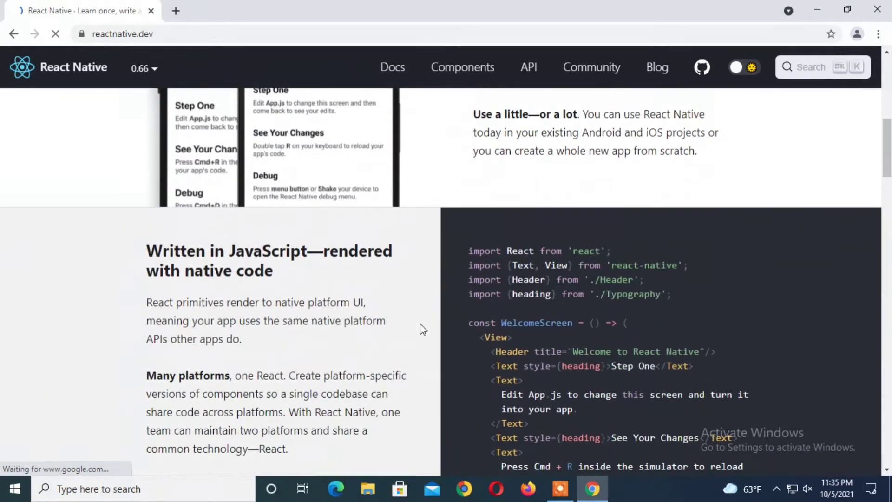
{"action": "scroll", "coordinate": [422, 328], "scroll_direction": "down", "scroll_amount": 3}
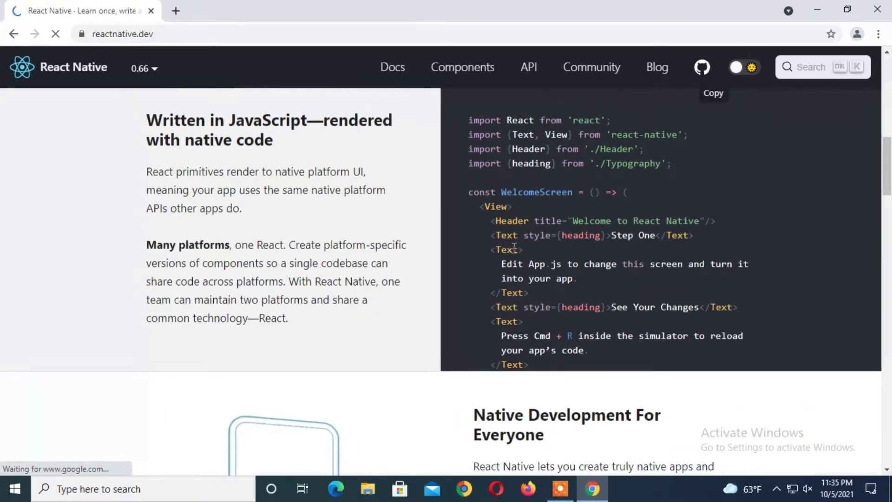
{"action": "scroll", "coordinate": [514, 248], "scroll_direction": "up", "scroll_amount": 1}
{"action": "scroll", "coordinate": [514, 323], "scroll_direction": "up", "scroll_amount": 5}
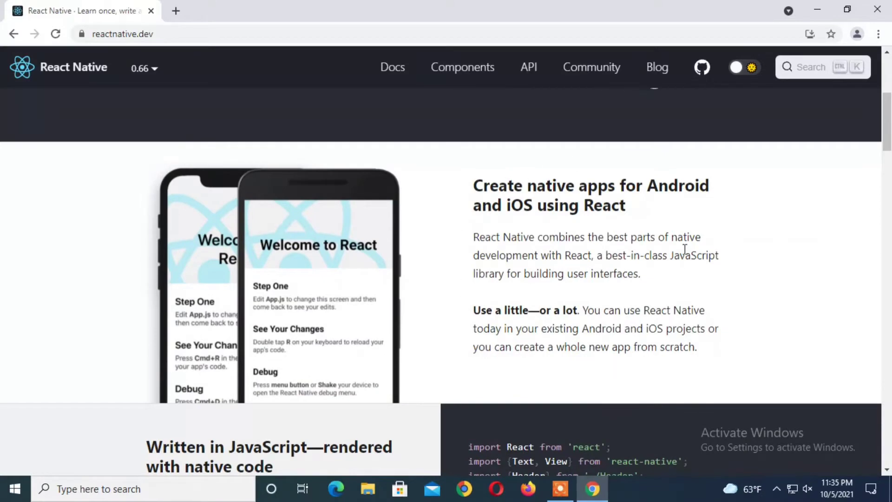
{"action": "scroll", "coordinate": [470, 253], "scroll_direction": "up", "scroll_amount": 3}
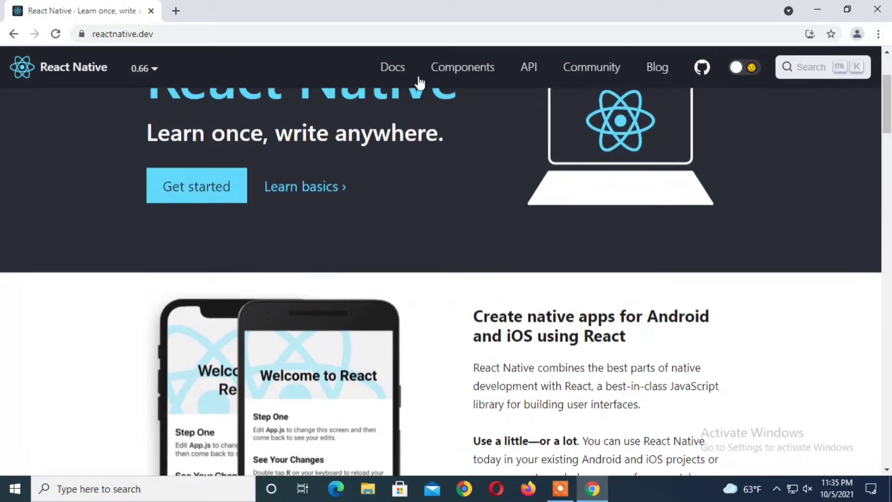
Open the React Native Docs Introduction guide and read through it
{"action": "left_click", "coordinate": [388, 74]}
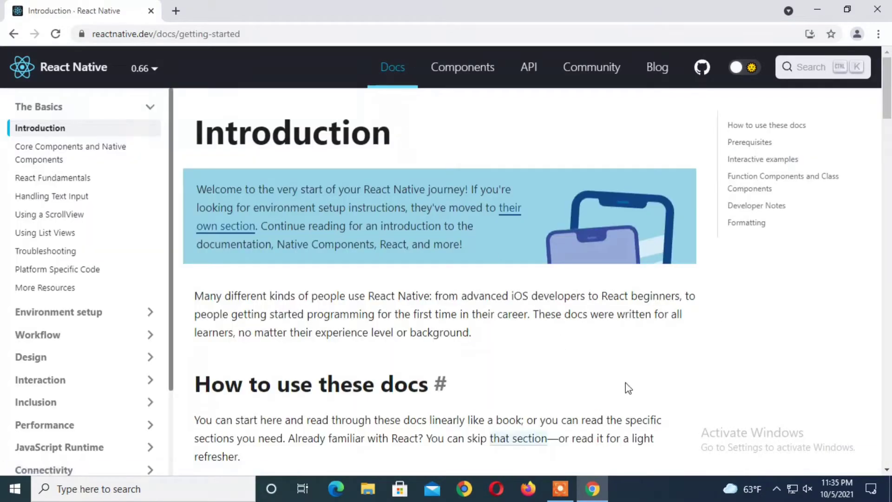
{"action": "scroll", "coordinate": [623, 367], "scroll_direction": "down", "scroll_amount": 3}
{"action": "scroll", "coordinate": [623, 367], "scroll_direction": "down", "scroll_amount": 1}
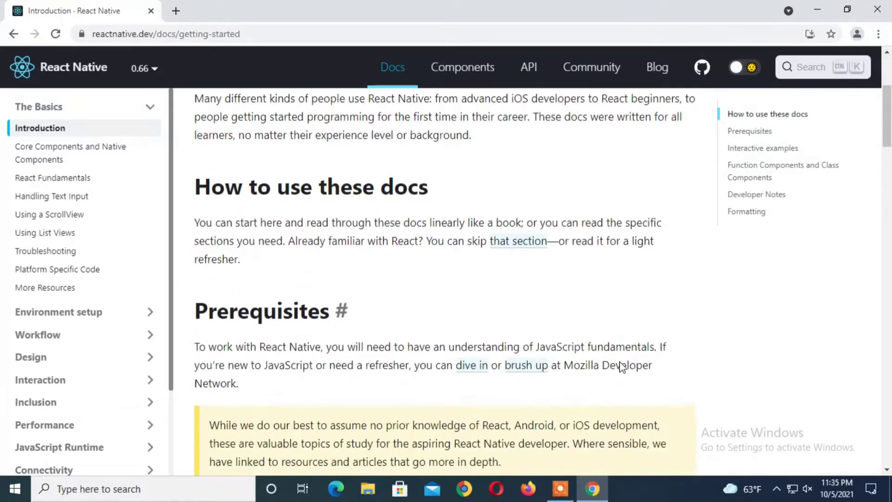
{"action": "scroll", "coordinate": [623, 367], "scroll_direction": "down", "scroll_amount": 1}
{"action": "scroll", "coordinate": [621, 367], "scroll_direction": "down", "scroll_amount": 3}
{"action": "scroll", "coordinate": [622, 364], "scroll_direction": "down", "scroll_amount": 3}
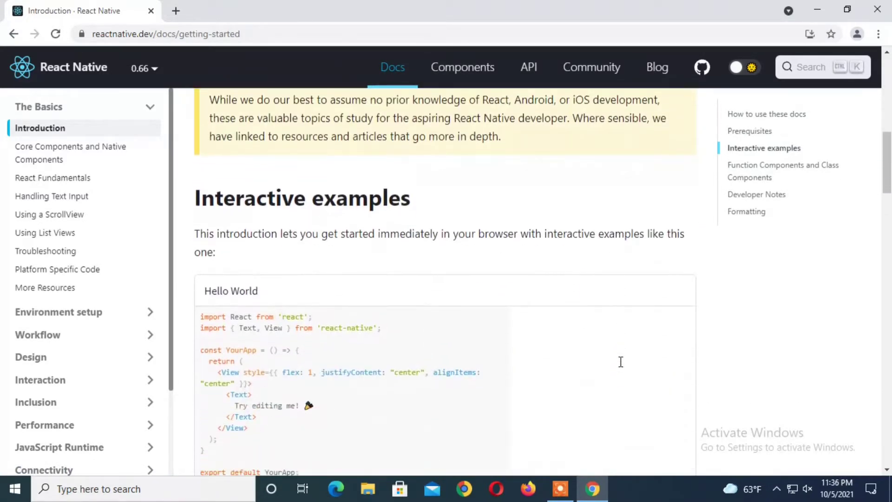
{"action": "scroll", "coordinate": [621, 362], "scroll_direction": "down", "scroll_amount": 2}
{"action": "scroll", "coordinate": [621, 362], "scroll_direction": "down", "scroll_amount": 2}
{"action": "scroll", "coordinate": [621, 361], "scroll_direction": "down", "scroll_amount": 1}
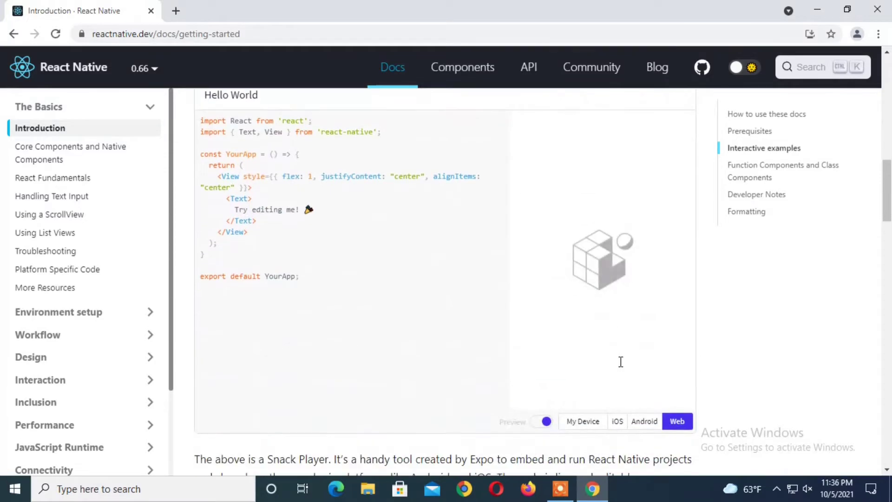
{"action": "scroll", "coordinate": [621, 361], "scroll_direction": "down", "scroll_amount": 1}
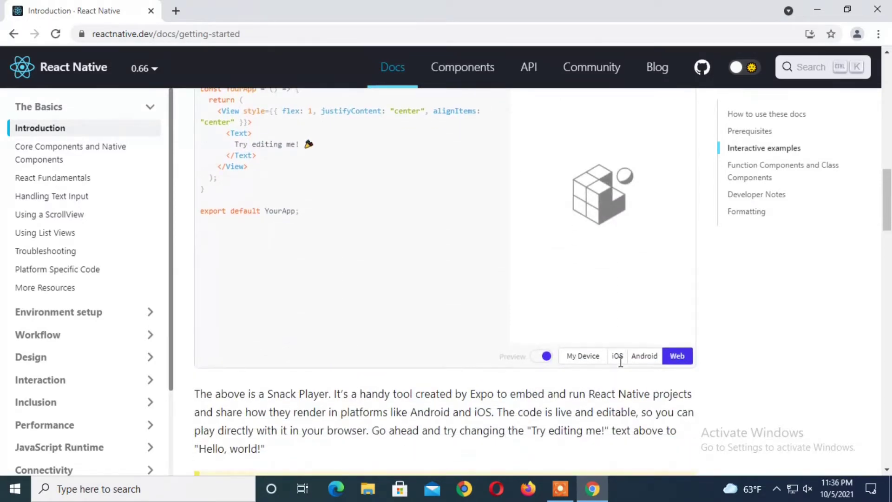
{"action": "scroll", "coordinate": [621, 362], "scroll_direction": "down", "scroll_amount": 3}
{"action": "scroll", "coordinate": [621, 367], "scroll_direction": "down", "scroll_amount": 3}
{"action": "scroll", "coordinate": [622, 368], "scroll_direction": "up", "scroll_amount": 5}
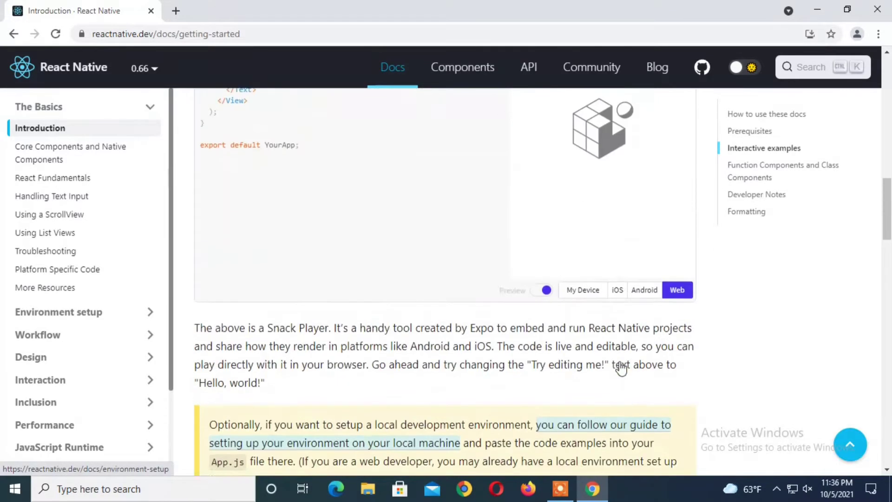
{"action": "scroll", "coordinate": [622, 367], "scroll_direction": "up", "scroll_amount": 6}
{"action": "scroll", "coordinate": [622, 367], "scroll_direction": "up", "scroll_amount": 8}
{"action": "scroll", "coordinate": [623, 367], "scroll_direction": "up", "scroll_amount": 3}
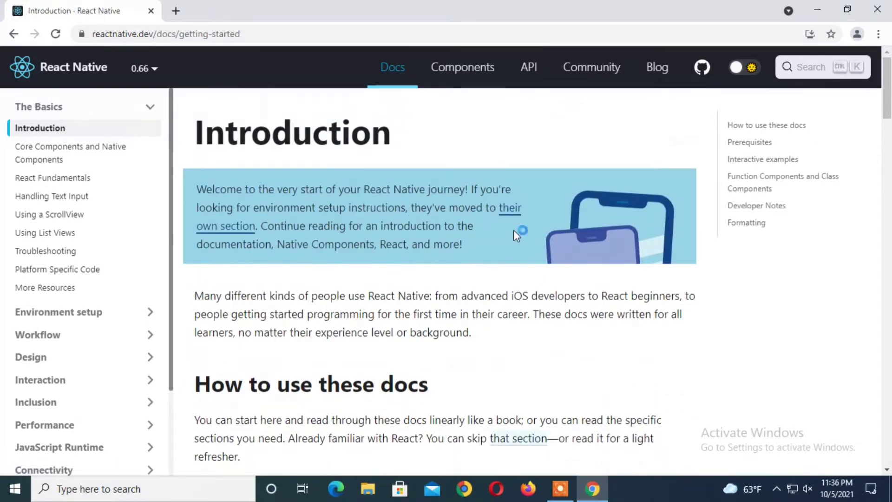
Open the API reference at AccessibilityInfo and scroll through its function component example
{"action": "left_click", "coordinate": [521, 68]}
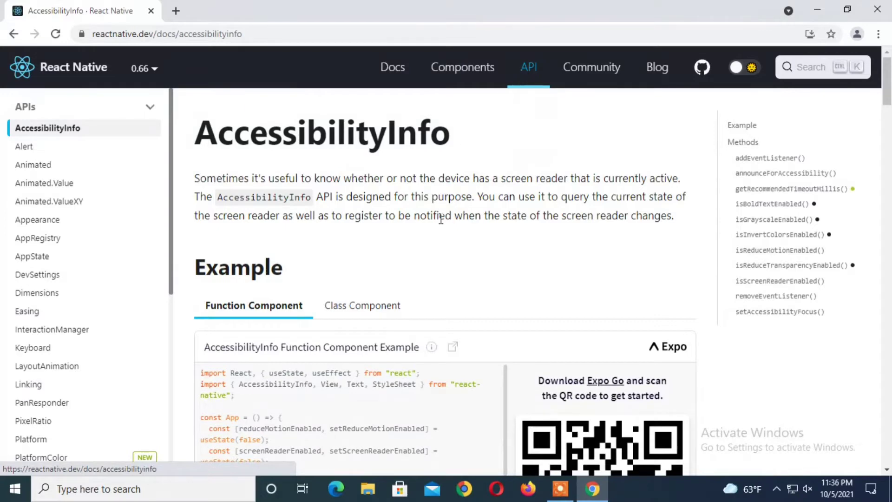
{"action": "scroll", "coordinate": [492, 245], "scroll_direction": "down", "scroll_amount": 3}
{"action": "scroll", "coordinate": [492, 245], "scroll_direction": "down", "scroll_amount": 4}
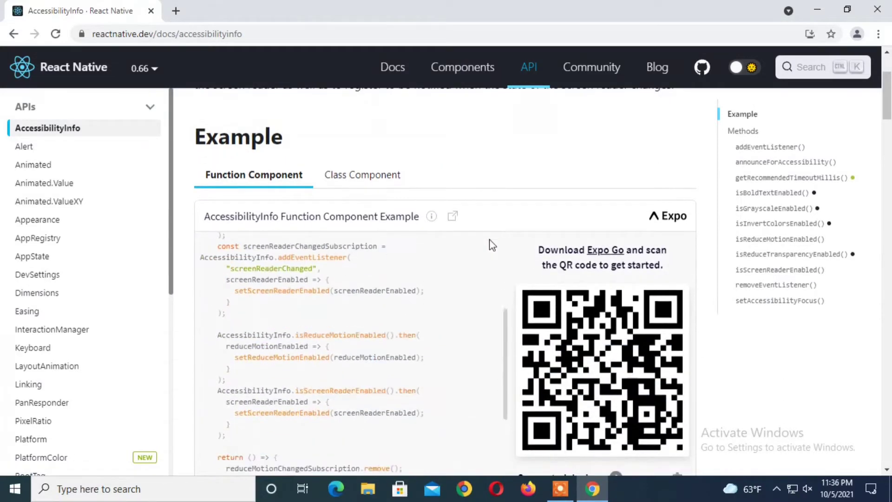
{"action": "scroll", "coordinate": [492, 245], "scroll_direction": "down", "scroll_amount": 2}
{"action": "scroll", "coordinate": [492, 245], "scroll_direction": "down", "scroll_amount": 3}
{"action": "scroll", "coordinate": [492, 244], "scroll_direction": "down", "scroll_amount": 1}
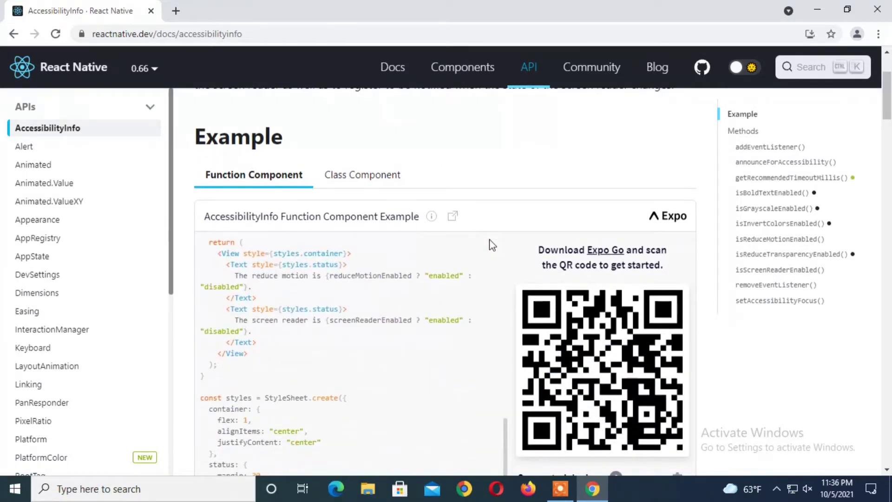
{"action": "scroll", "coordinate": [173, 201], "scroll_direction": "down", "scroll_amount": 1}
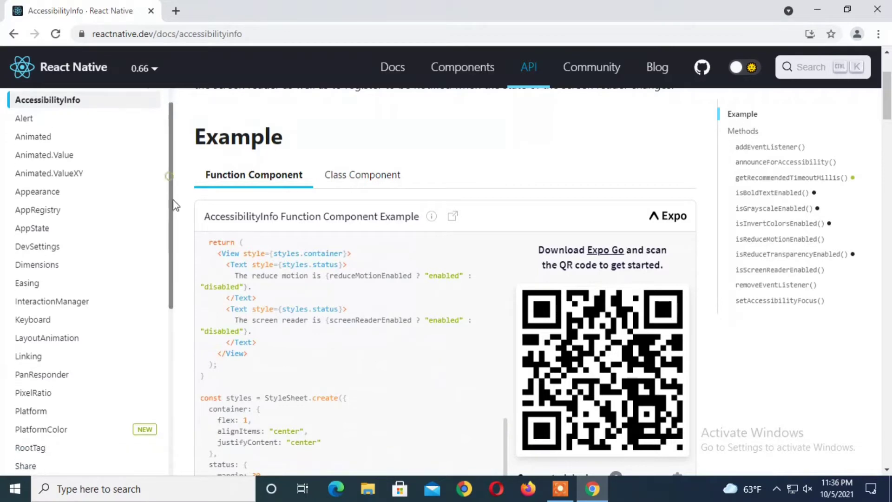
{"action": "scroll", "coordinate": [179, 227], "scroll_direction": "down", "scroll_amount": 1}
{"action": "scroll", "coordinate": [184, 197], "scroll_direction": "up", "scroll_amount": 1}
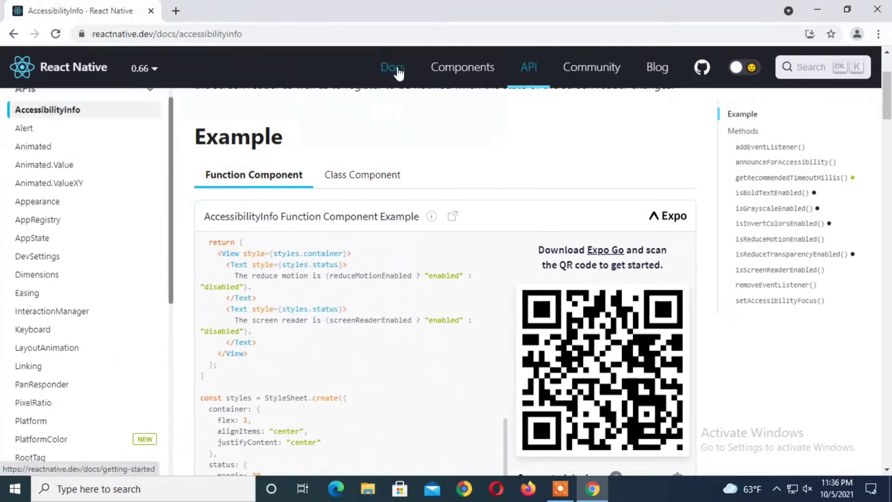
Browse the Core Components and APIs page's component categories, then return to its top
{"action": "left_click", "coordinate": [478, 72]}
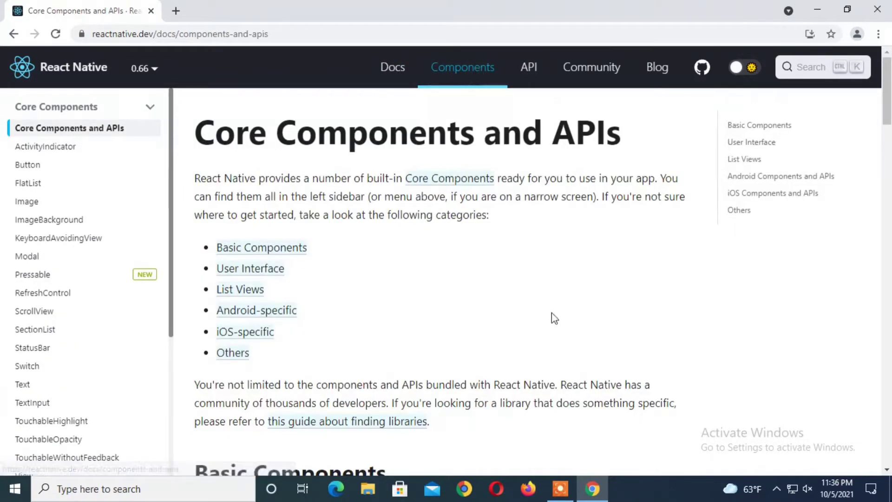
{"action": "scroll", "coordinate": [552, 317], "scroll_direction": "down", "scroll_amount": 4}
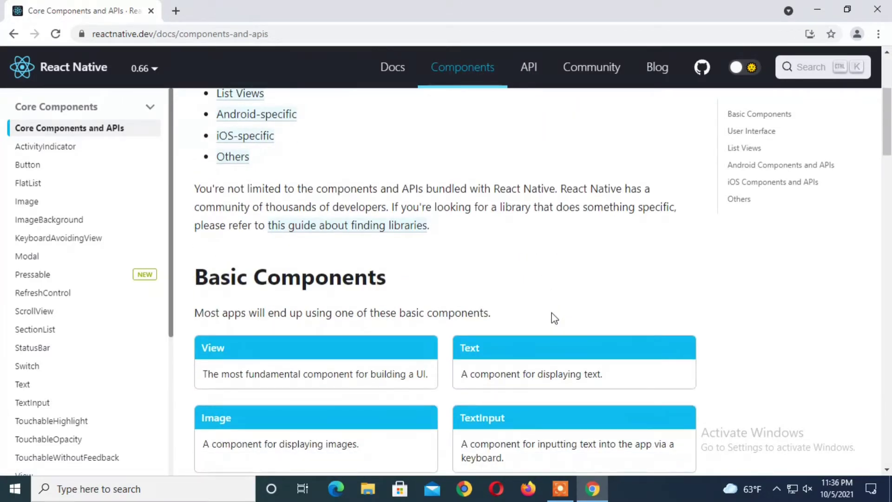
{"action": "scroll", "coordinate": [551, 313], "scroll_direction": "down", "scroll_amount": 7}
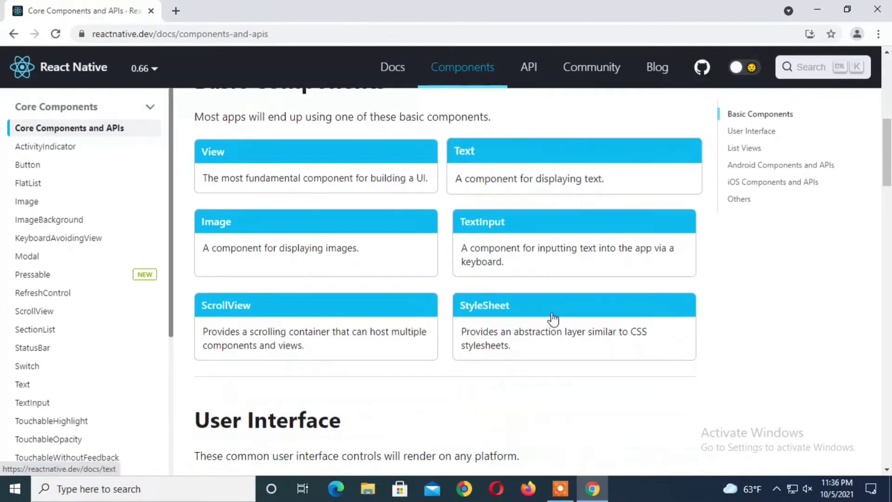
{"action": "scroll", "coordinate": [551, 313], "scroll_direction": "down", "scroll_amount": 4}
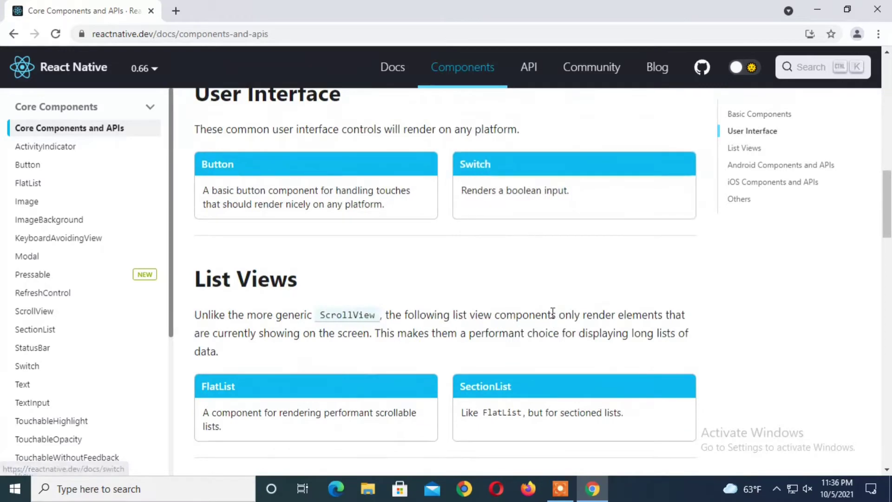
{"action": "scroll", "coordinate": [551, 314], "scroll_direction": "down", "scroll_amount": 4}
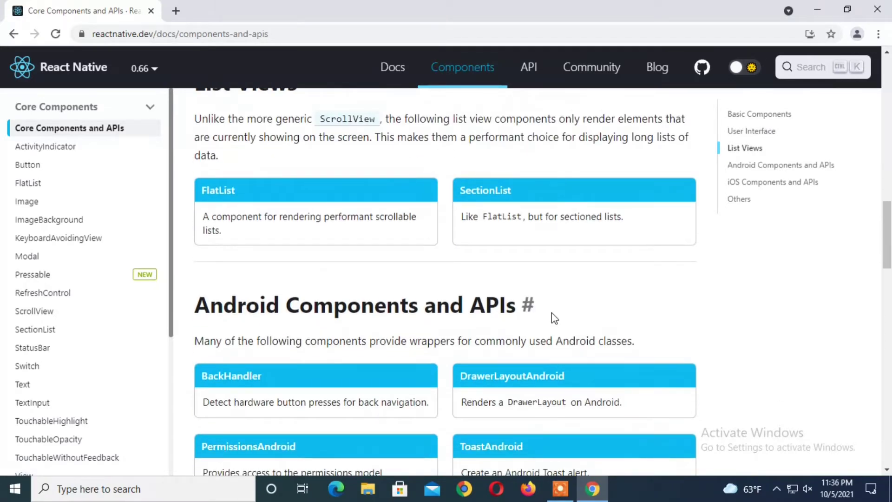
{"action": "scroll", "coordinate": [551, 313], "scroll_direction": "down", "scroll_amount": 3}
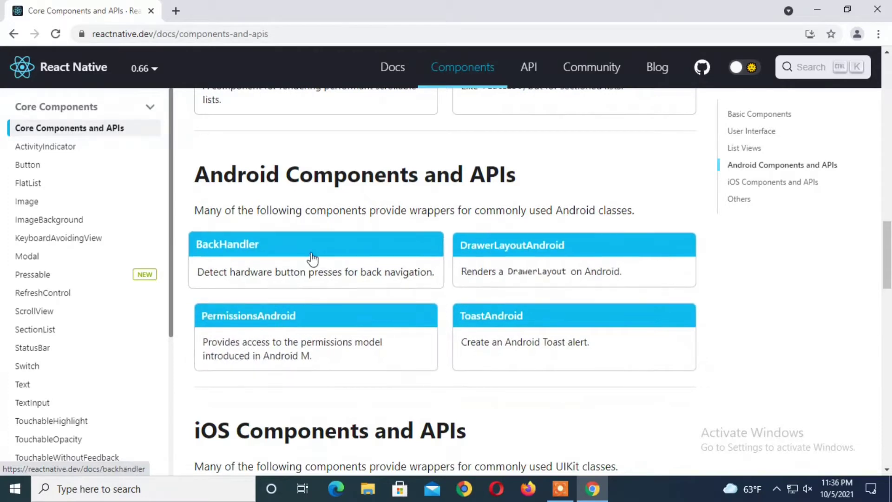
{"action": "scroll", "coordinate": [693, 367], "scroll_direction": "down", "scroll_amount": 3}
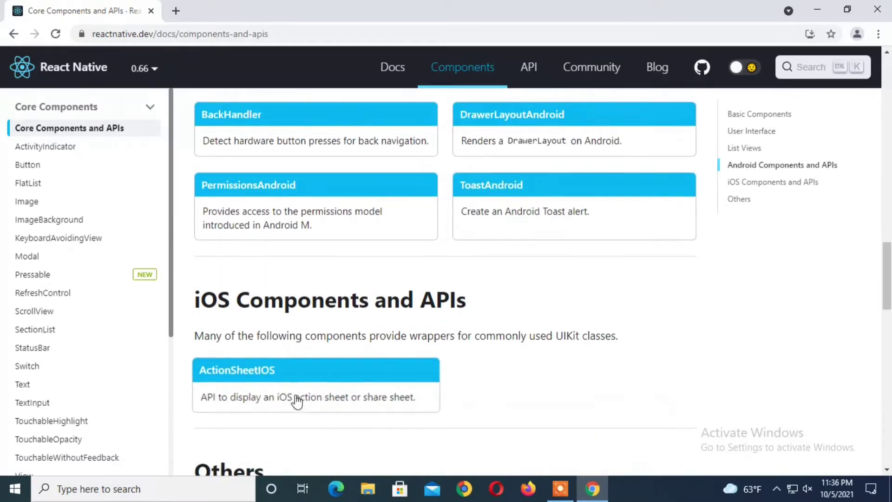
{"action": "scroll", "coordinate": [414, 384], "scroll_direction": "down", "scroll_amount": 5}
{"action": "scroll", "coordinate": [446, 374], "scroll_direction": "down", "scroll_amount": 4}
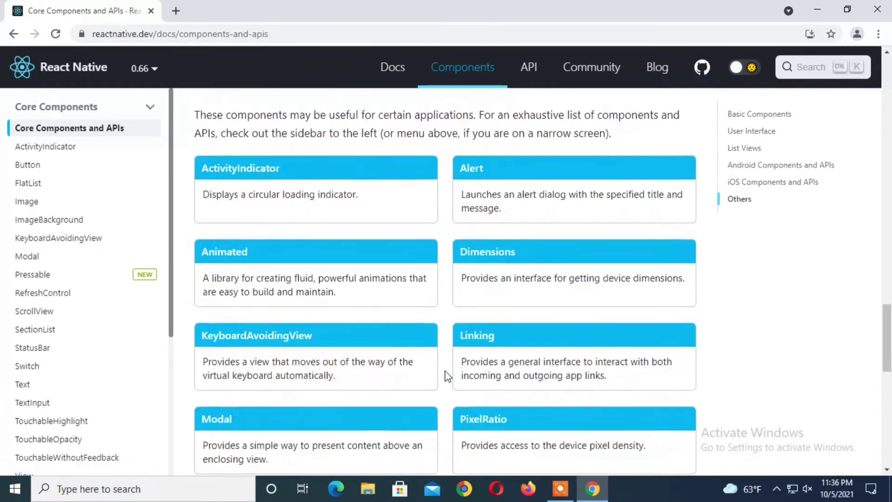
{"action": "scroll", "coordinate": [447, 375], "scroll_direction": "down", "scroll_amount": 4}
{"action": "scroll", "coordinate": [446, 374], "scroll_direction": "up", "scroll_amount": 5}
{"action": "scroll", "coordinate": [444, 374], "scroll_direction": "up", "scroll_amount": 7}
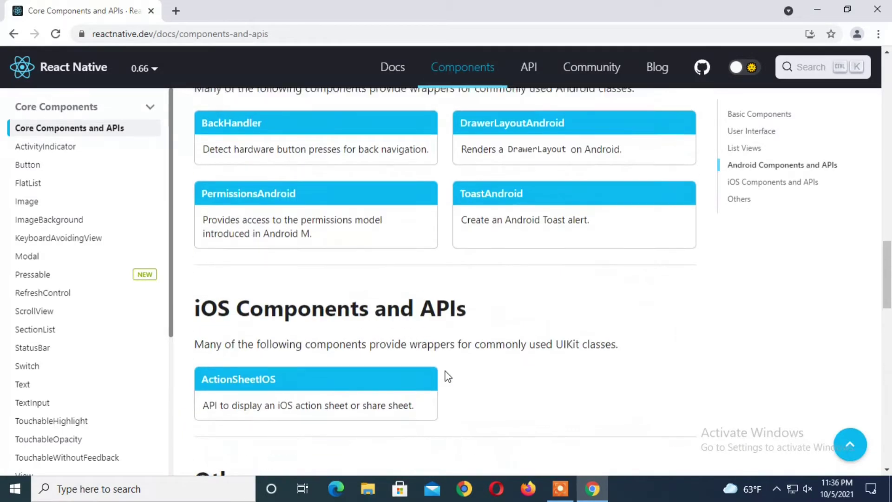
{"action": "scroll", "coordinate": [444, 375], "scroll_direction": "up", "scroll_amount": 5}
{"action": "scroll", "coordinate": [392, 313], "scroll_direction": "up", "scroll_amount": 4}
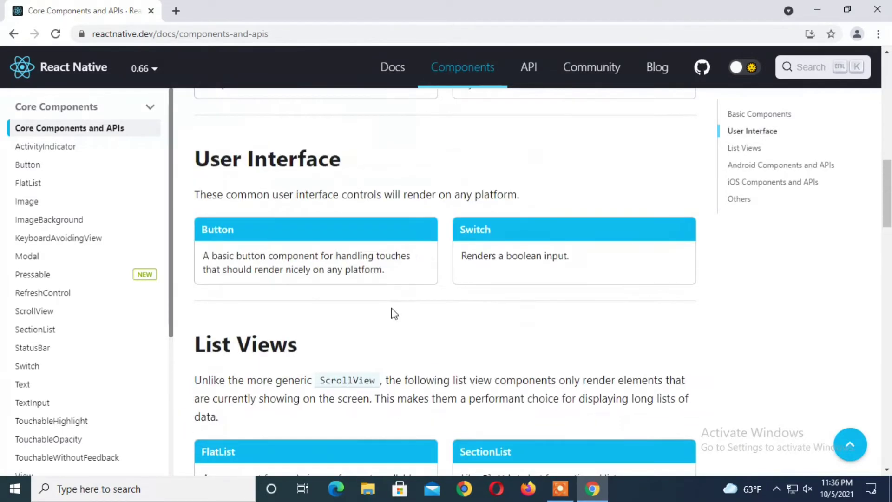
{"action": "scroll", "coordinate": [400, 316], "scroll_direction": "up", "scroll_amount": 6}
{"action": "scroll", "coordinate": [407, 318], "scroll_direction": "up", "scroll_amount": 4}
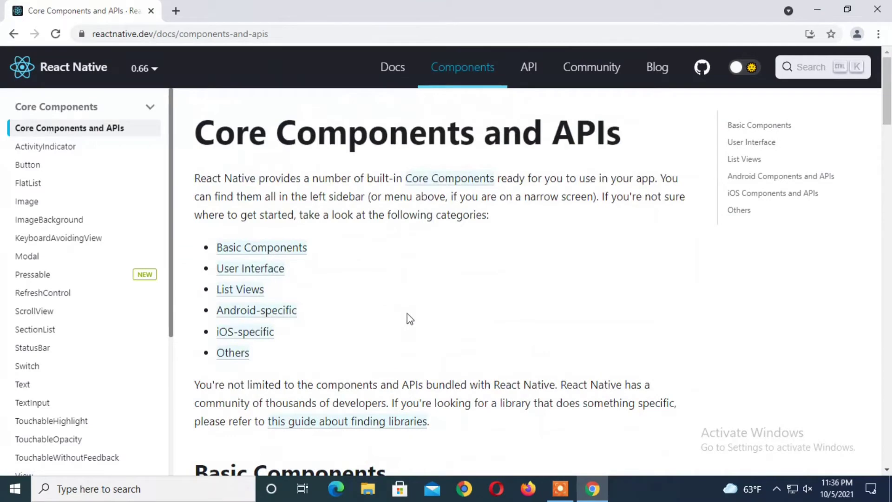
Search the docs for installing the React Native CLI and open 'Setting up the development environment'
{"action": "left_click", "coordinate": [808, 69]}
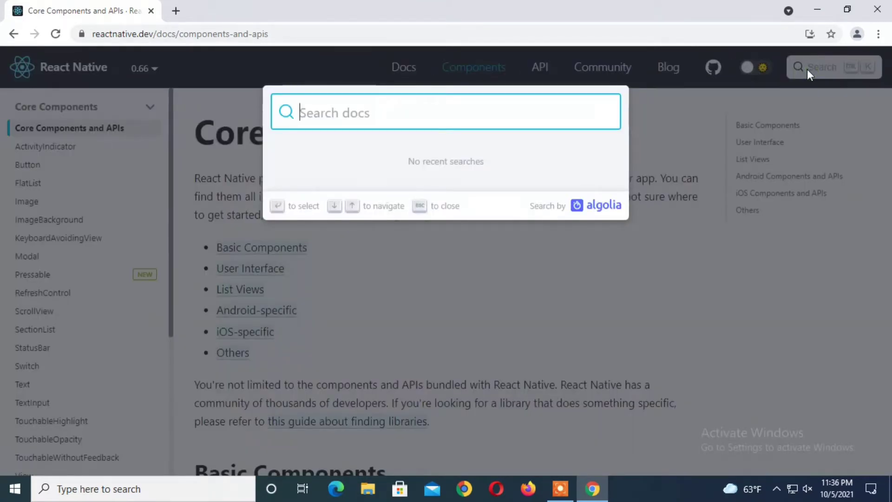
{"action": "type", "text": "ins"}
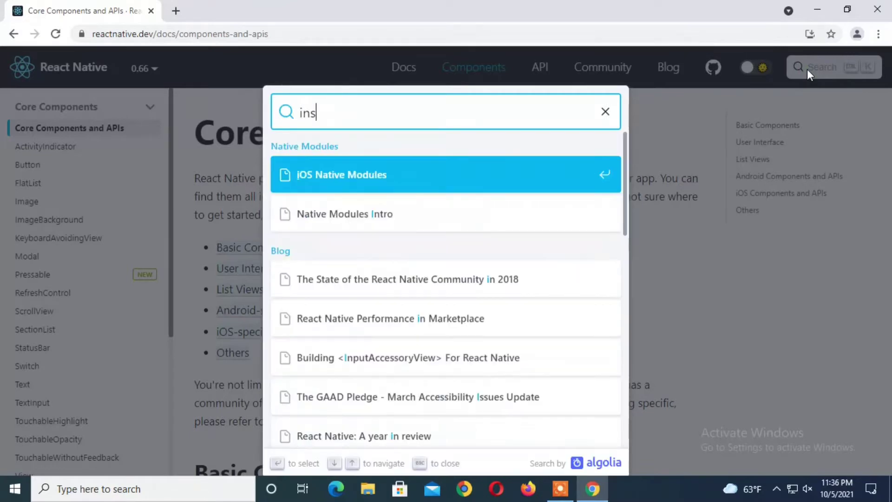
{"action": "type", "text": "t"}
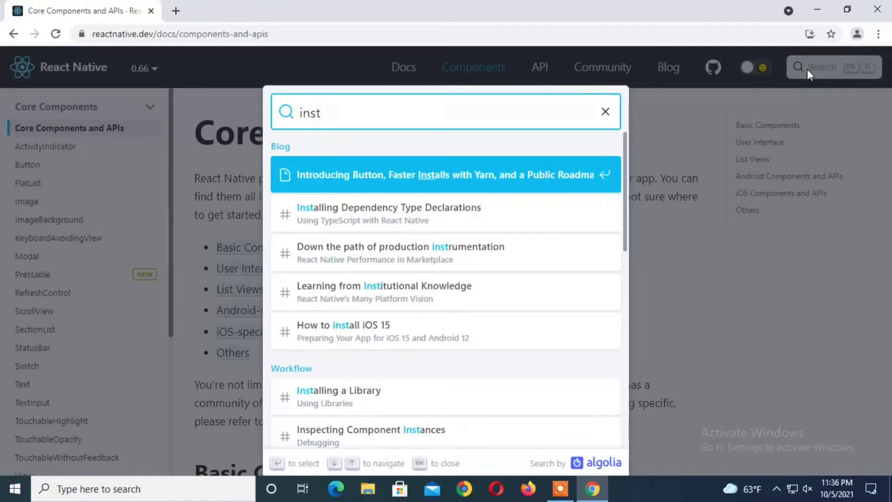
{"action": "type", "text": "all"}
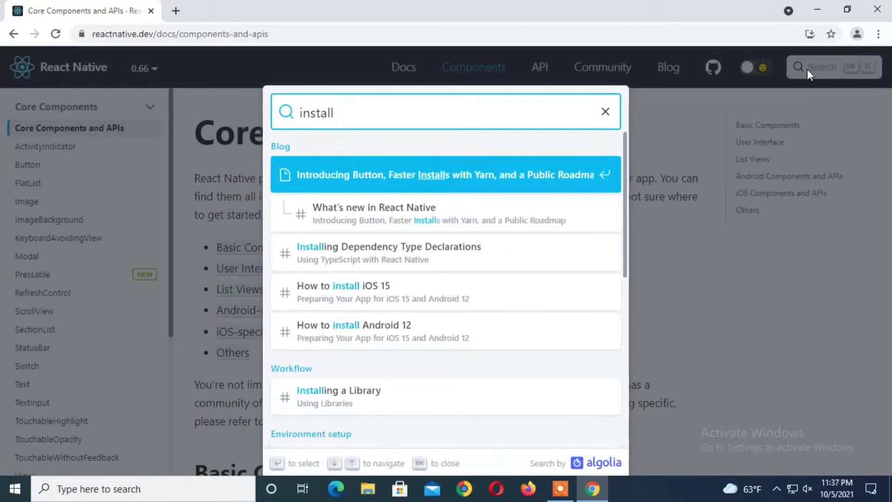
{"action": "type", "text": "ing"}
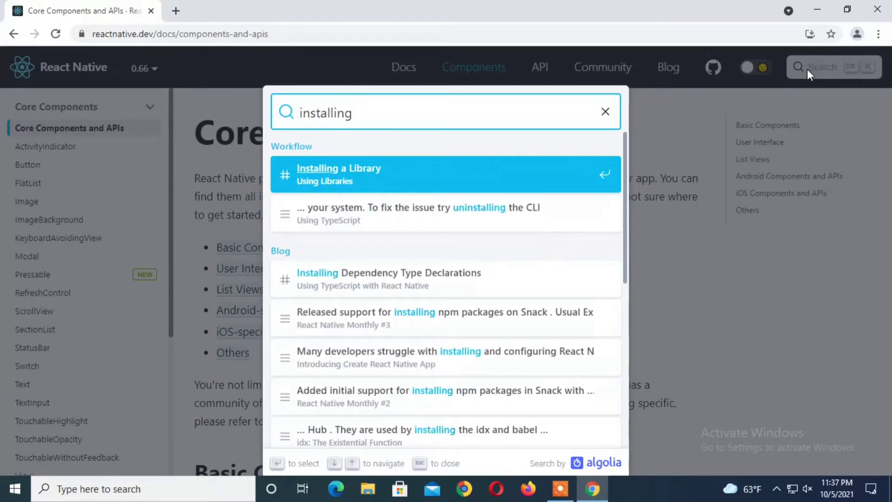
{"action": "type", "text": "react c"}
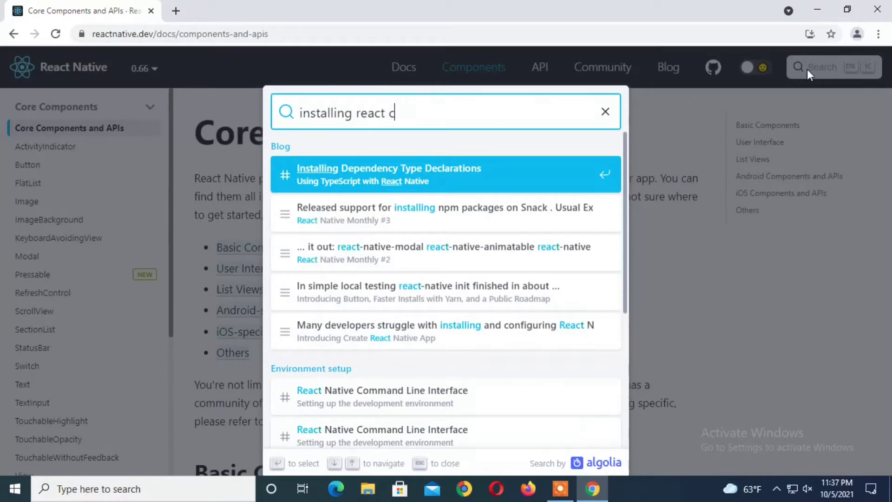
{"action": "type", "text": "li"}
{"action": "key", "text": "Return"}
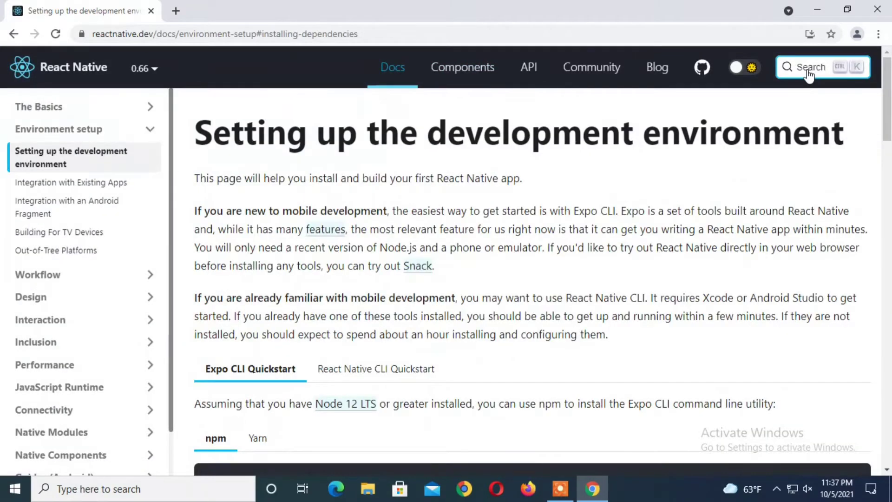
Switch the setup guide to the React Native CLI Quickstart instructions
{"action": "scroll", "coordinate": [632, 260], "scroll_direction": "down", "scroll_amount": 3}
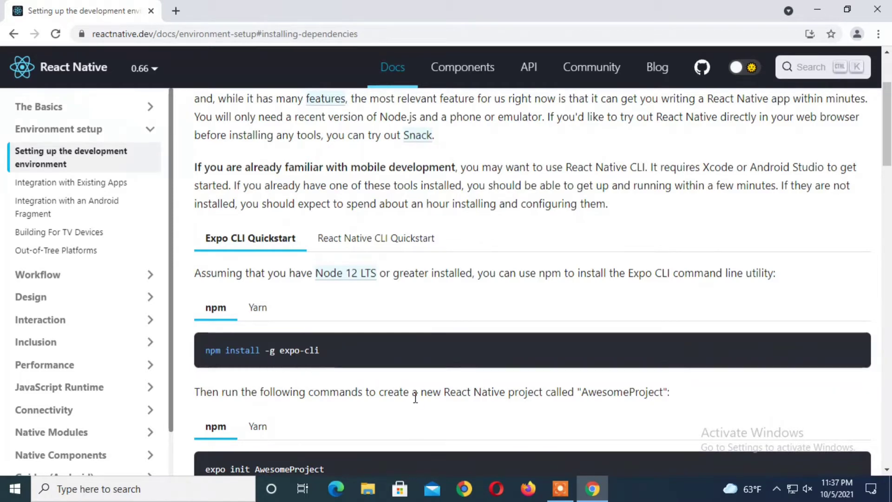
{"action": "mouse_move", "coordinate": [532, 350]}
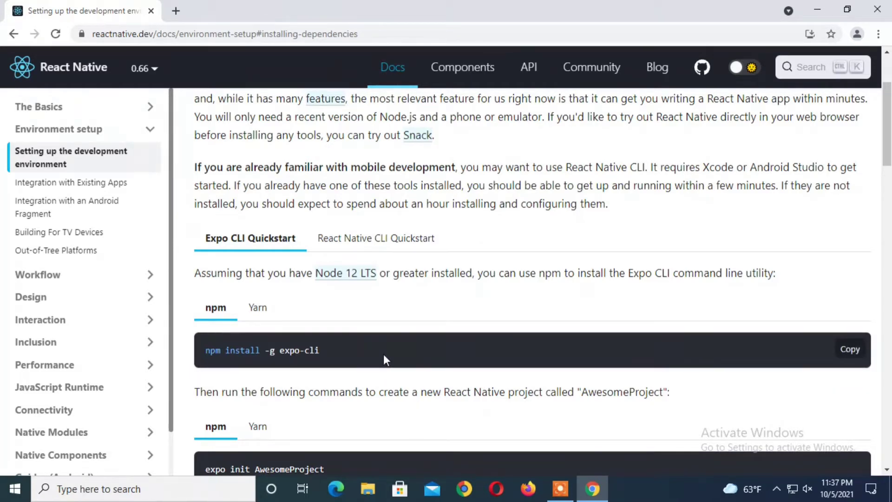
{"action": "scroll", "coordinate": [384, 354], "scroll_direction": "down", "scroll_amount": 3}
{"action": "scroll", "coordinate": [321, 378], "scroll_direction": "up", "scroll_amount": 5}
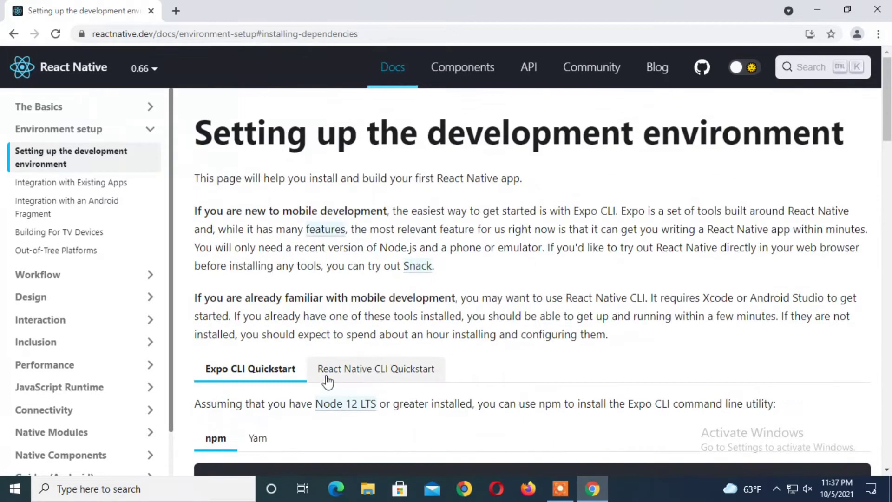
{"action": "left_click", "coordinate": [360, 372]}
Review Installing dependencies and the Node, JDK section with its choco install command
{"action": "scroll", "coordinate": [545, 398], "scroll_direction": "down", "scroll_amount": 4}
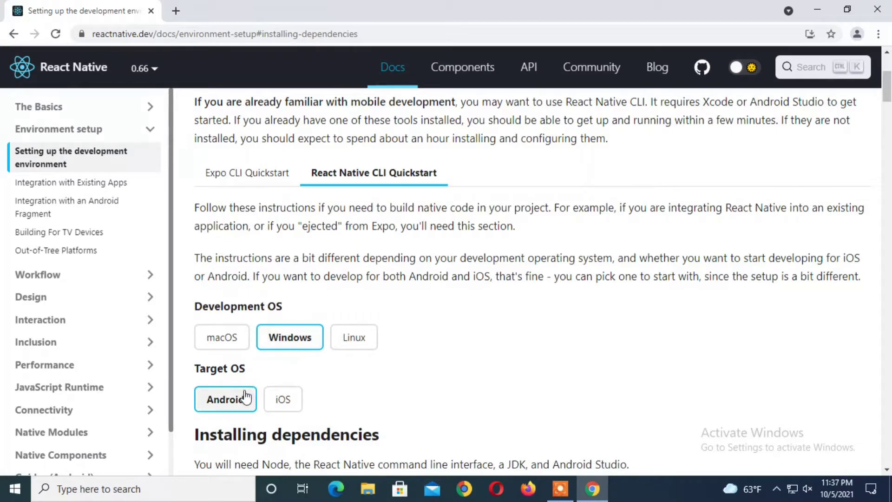
{"action": "scroll", "coordinate": [434, 386], "scroll_direction": "down", "scroll_amount": 2}
{"action": "scroll", "coordinate": [434, 386], "scroll_direction": "down", "scroll_amount": 3}
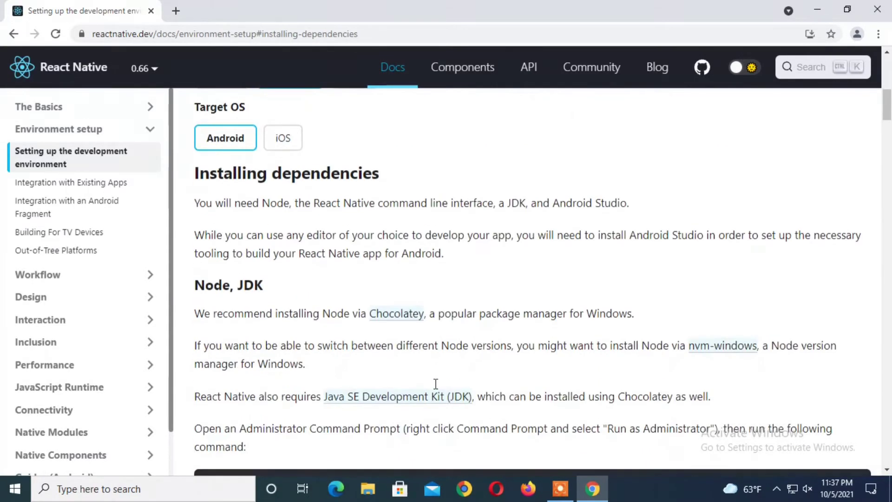
{"action": "scroll", "coordinate": [434, 386], "scroll_direction": "down", "scroll_amount": 3}
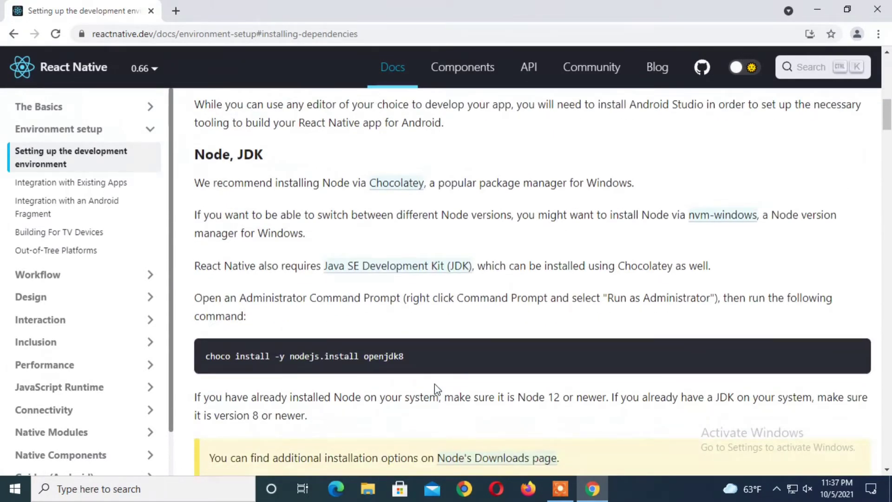
{"action": "scroll", "coordinate": [435, 388], "scroll_direction": "down", "scroll_amount": 3}
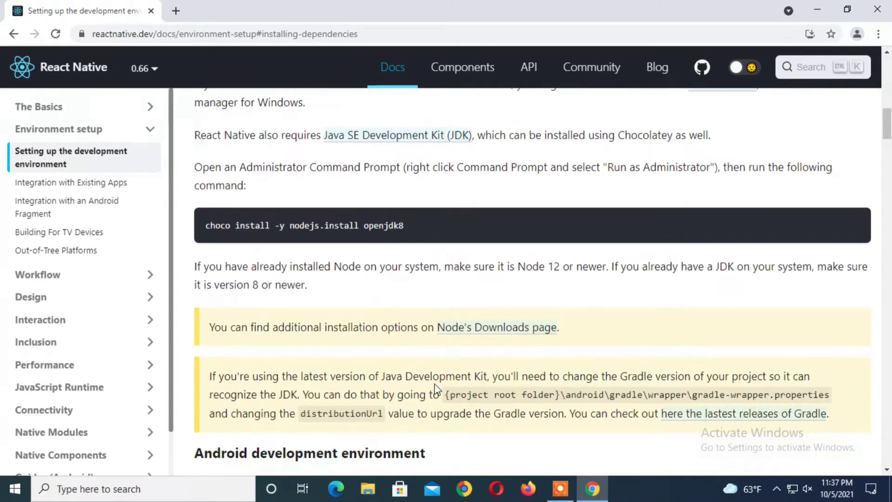
{"action": "scroll", "coordinate": [434, 386], "scroll_direction": "down", "scroll_amount": 5}
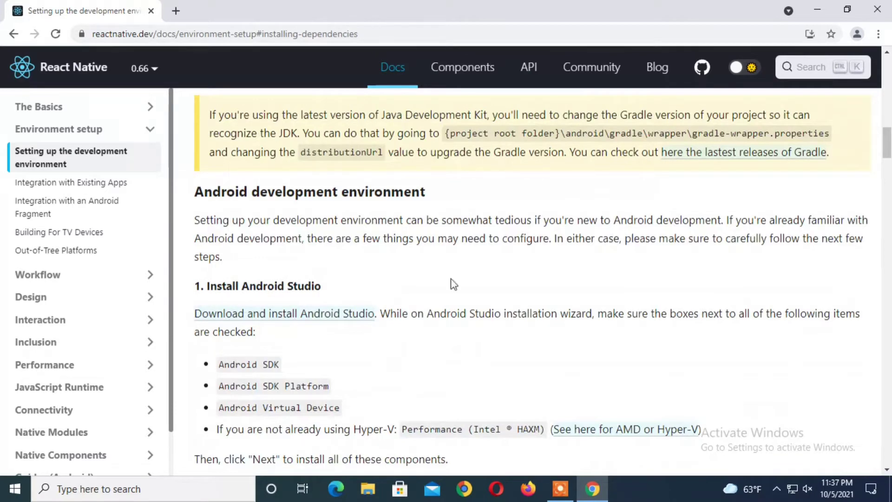
{"action": "scroll", "coordinate": [438, 260], "scroll_direction": "up", "scroll_amount": 4}
{"action": "scroll", "coordinate": [438, 260], "scroll_direction": "up", "scroll_amount": 2}
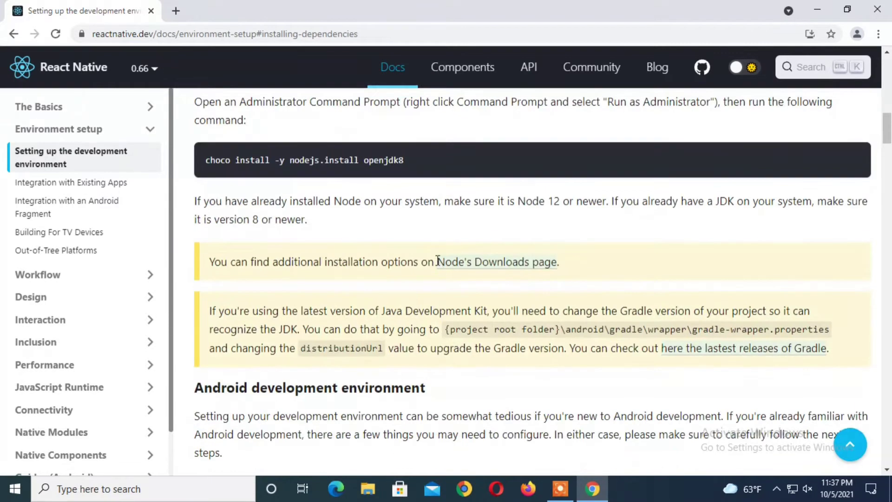
{"action": "scroll", "coordinate": [437, 260], "scroll_direction": "up", "scroll_amount": 2}
{"action": "scroll", "coordinate": [398, 225], "scroll_direction": "up", "scroll_amount": 3}
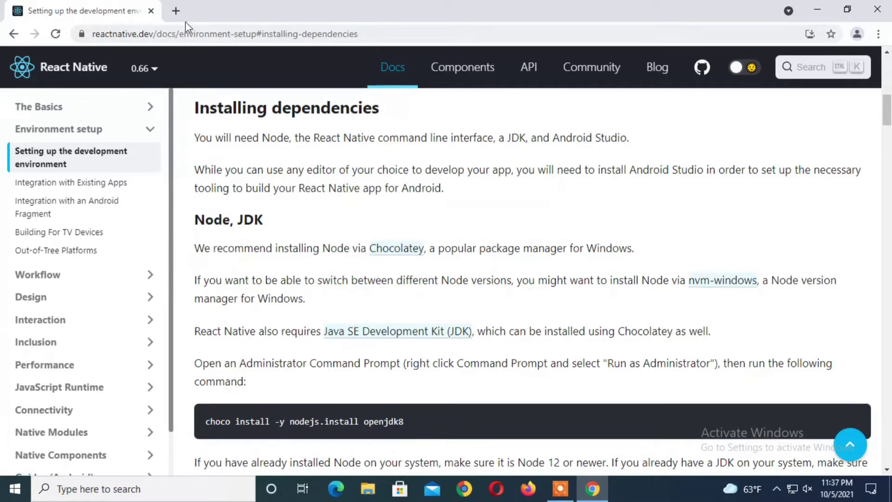
In a new tab, search Google for 'node' and download the Node.js 14.18.0 LTS installer
{"action": "left_click", "coordinate": [177, 12]}
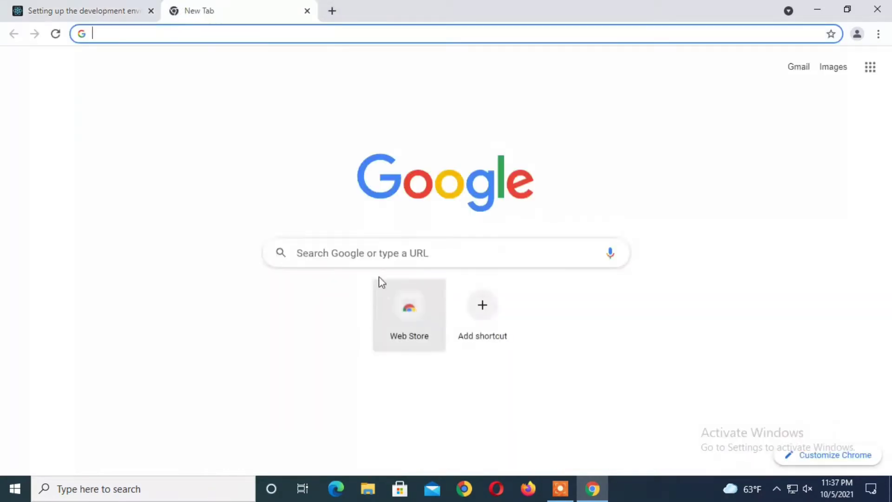
{"action": "left_click", "coordinate": [373, 253]}
{"action": "type", "text": "no"}
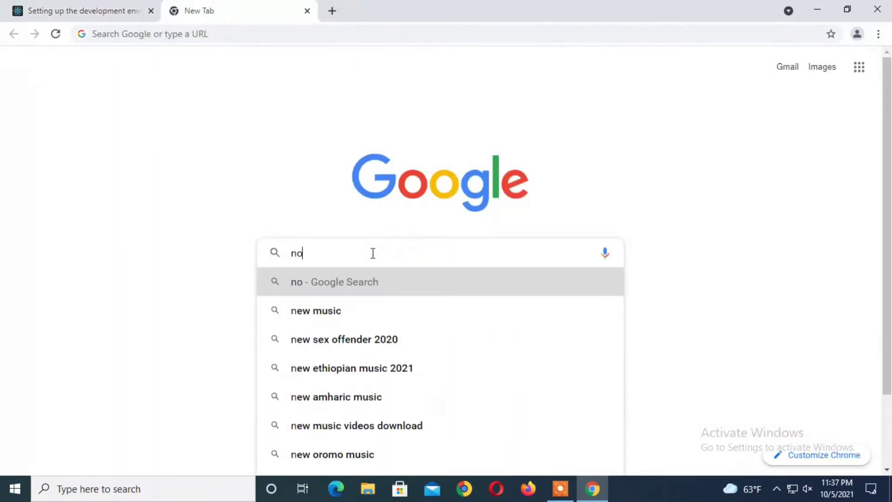
{"action": "type", "text": "de"}
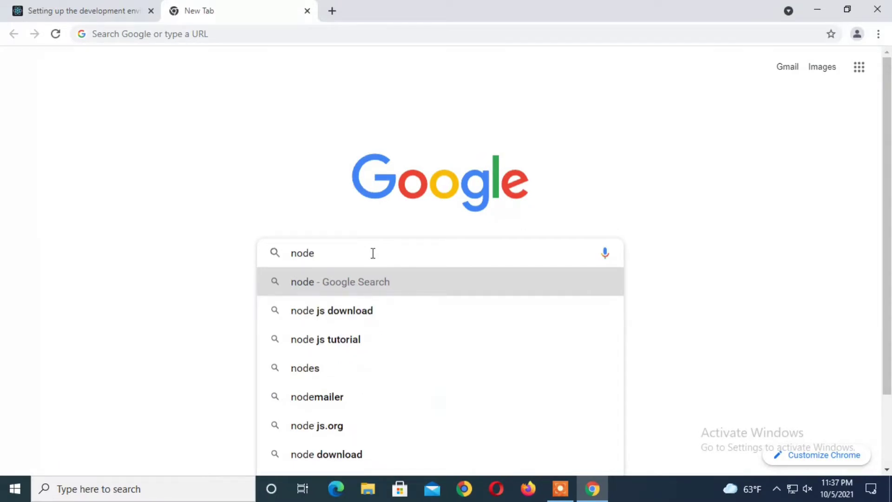
{"action": "key", "text": "Return"}
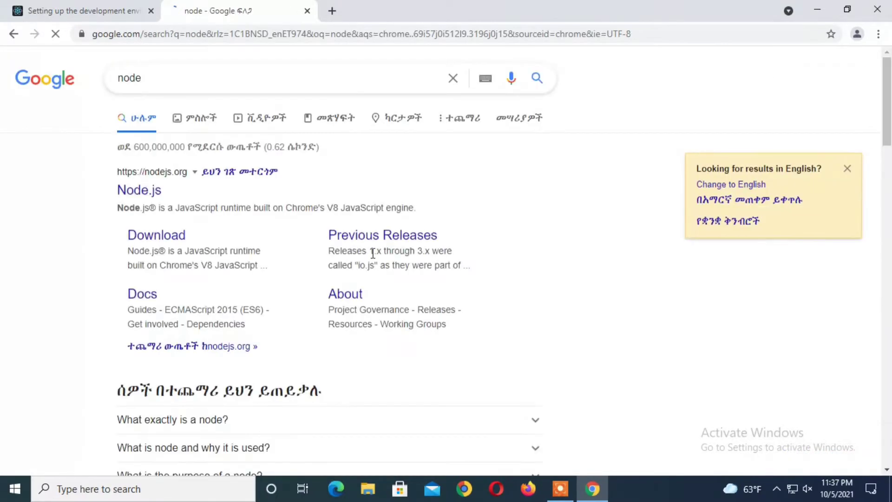
{"action": "left_click", "coordinate": [146, 196]}
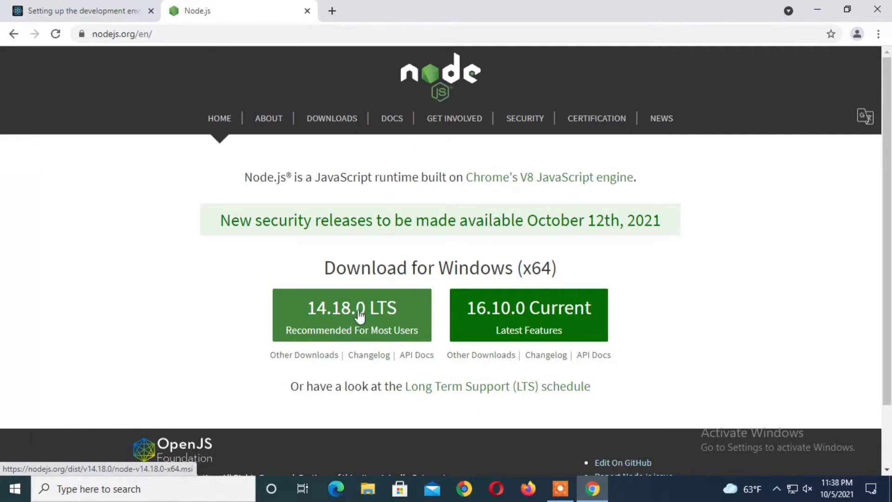
{"action": "left_click", "coordinate": [375, 335]}
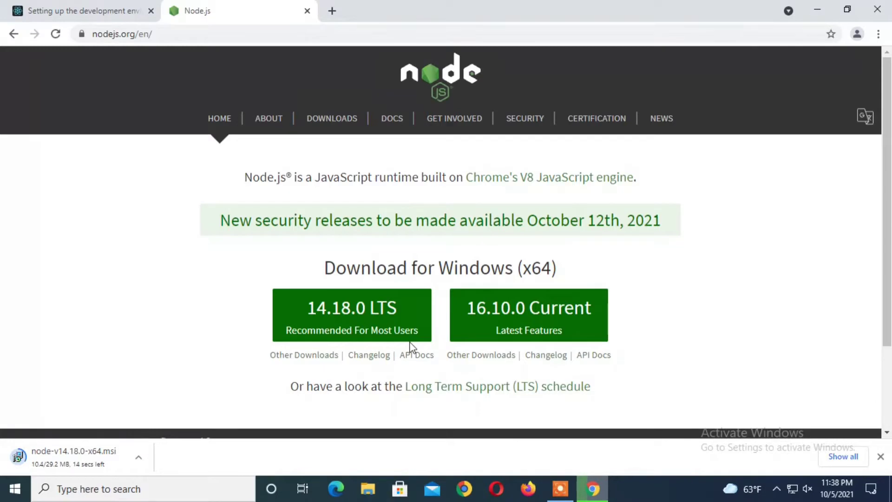
Back on the React Native setup tab, scroll through the Expo CLI Quickstart instructions
{"action": "left_click", "coordinate": [114, 12]}
{"action": "scroll", "coordinate": [310, 281], "scroll_direction": "up", "scroll_amount": 1}
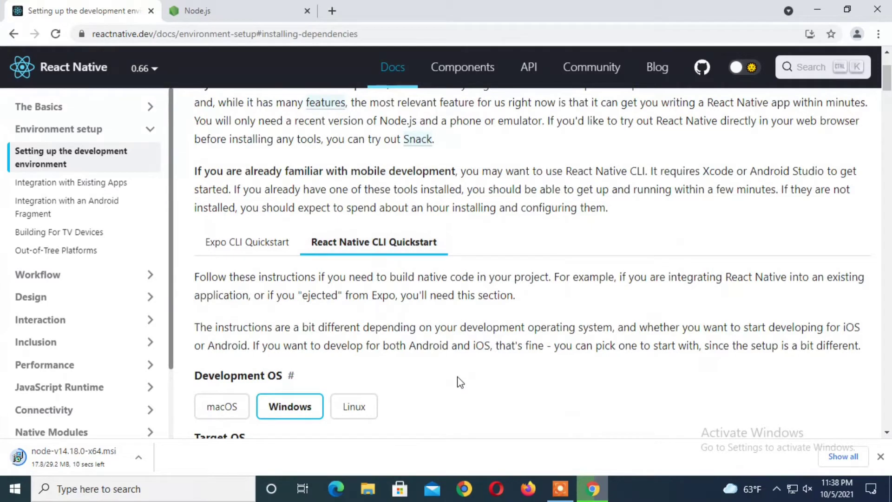
{"action": "left_click", "coordinate": [250, 242]}
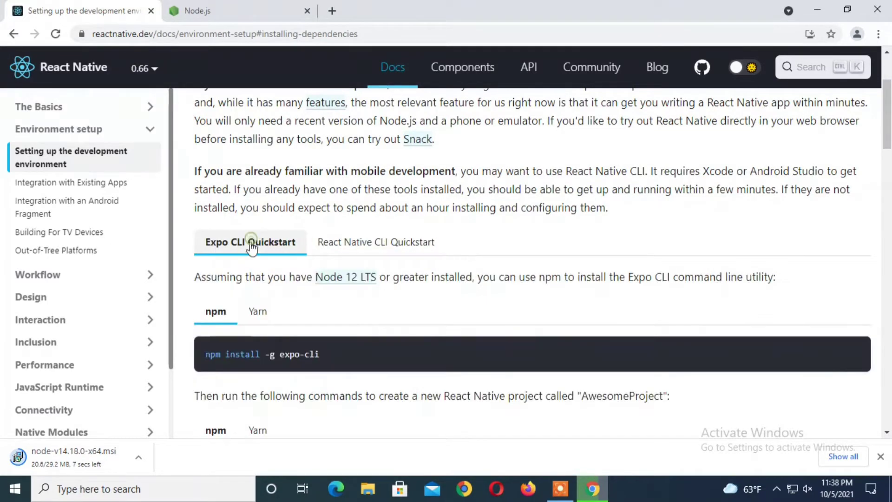
{"action": "scroll", "coordinate": [364, 295], "scroll_direction": "down", "scroll_amount": 3}
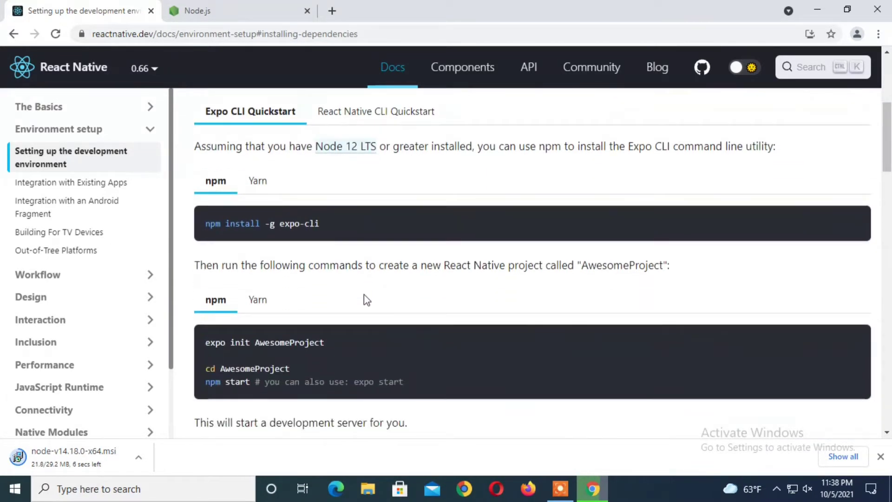
{"action": "scroll", "coordinate": [364, 299], "scroll_direction": "down", "scroll_amount": 3}
{"action": "scroll", "coordinate": [363, 300], "scroll_direction": "down", "scroll_amount": 2}
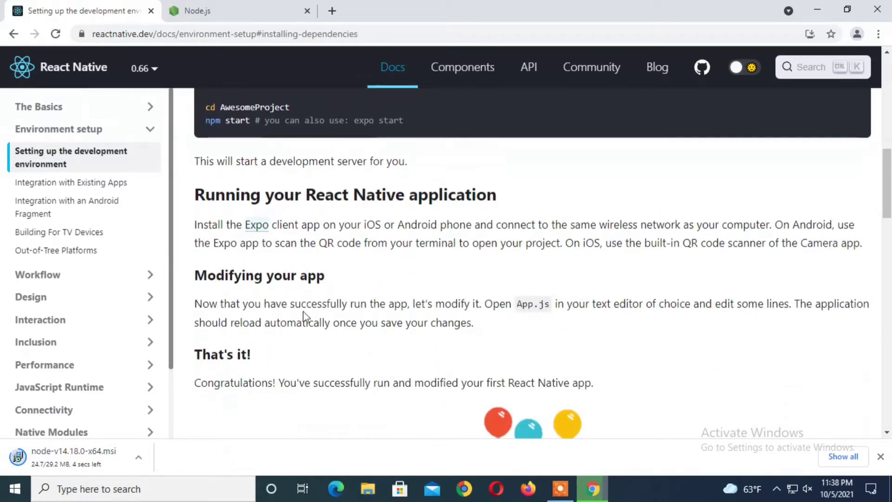
{"action": "scroll", "coordinate": [349, 356], "scroll_direction": "down", "scroll_amount": 3}
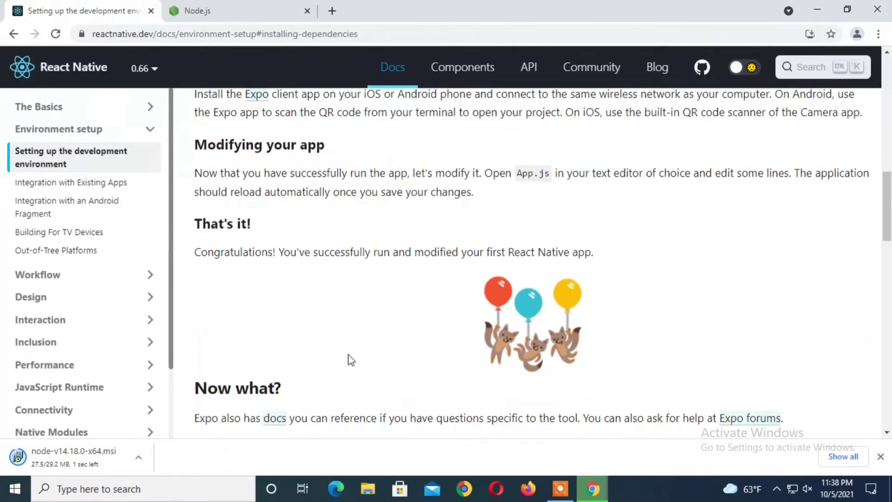
{"action": "scroll", "coordinate": [349, 356], "scroll_direction": "down", "scroll_amount": 3}
{"action": "scroll", "coordinate": [350, 357], "scroll_direction": "down", "scroll_amount": 1}
{"action": "scroll", "coordinate": [349, 358], "scroll_direction": "down", "scroll_amount": 3}
{"action": "scroll", "coordinate": [349, 358], "scroll_direction": "down", "scroll_amount": 3}
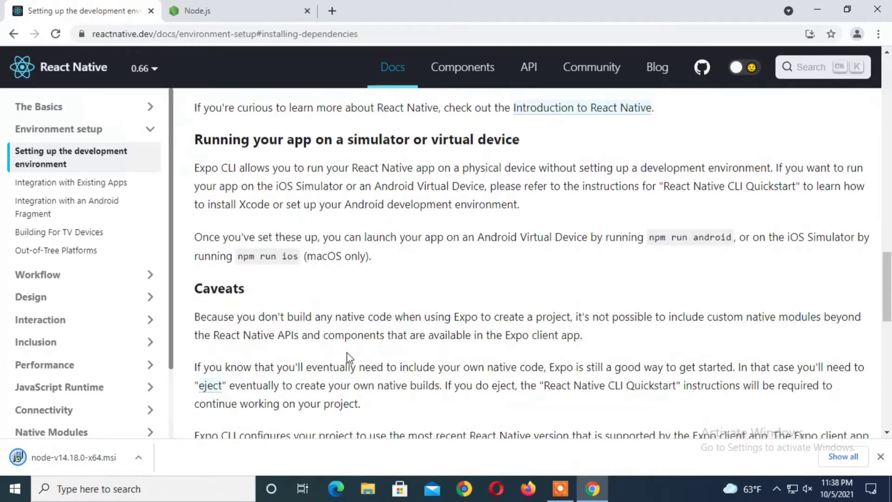
{"action": "scroll", "coordinate": [349, 358], "scroll_direction": "down", "scroll_amount": 3}
{"action": "scroll", "coordinate": [350, 357], "scroll_direction": "down", "scroll_amount": 4}
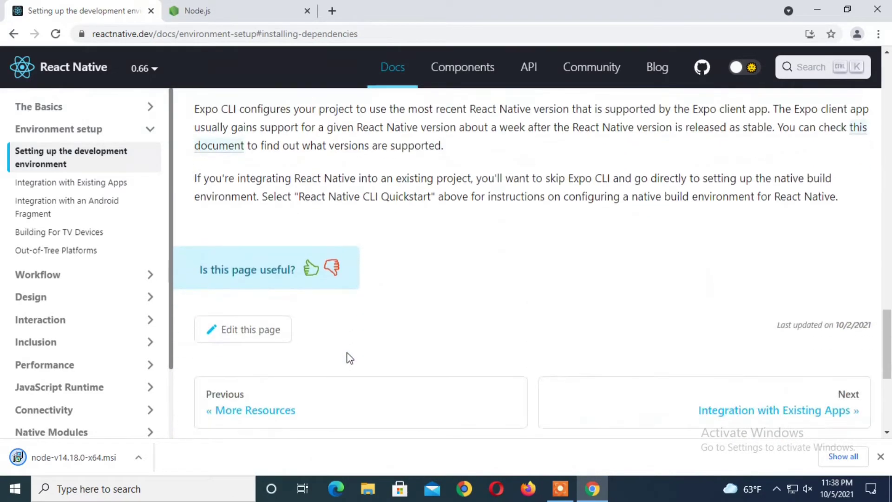
{"action": "scroll", "coordinate": [350, 358], "scroll_direction": "up", "scroll_amount": 5}
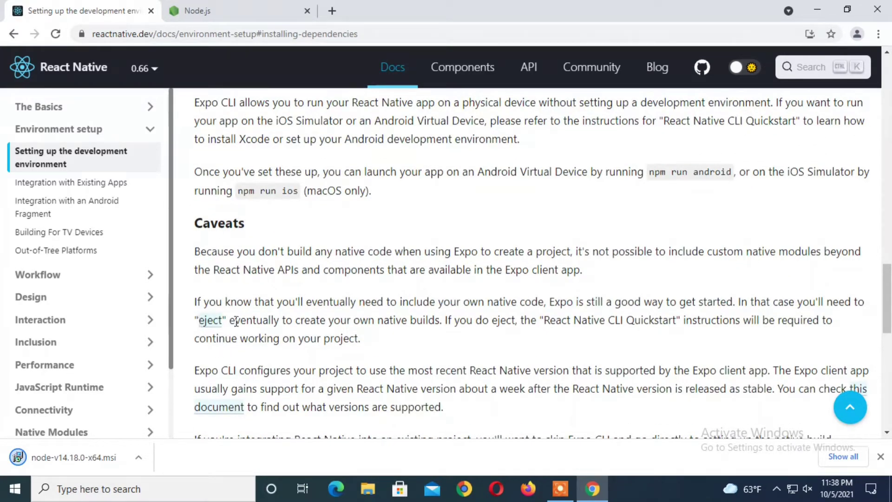
{"action": "scroll", "coordinate": [326, 365], "scroll_direction": "up", "scroll_amount": 9}
{"action": "scroll", "coordinate": [328, 365], "scroll_direction": "up", "scroll_amount": 5}
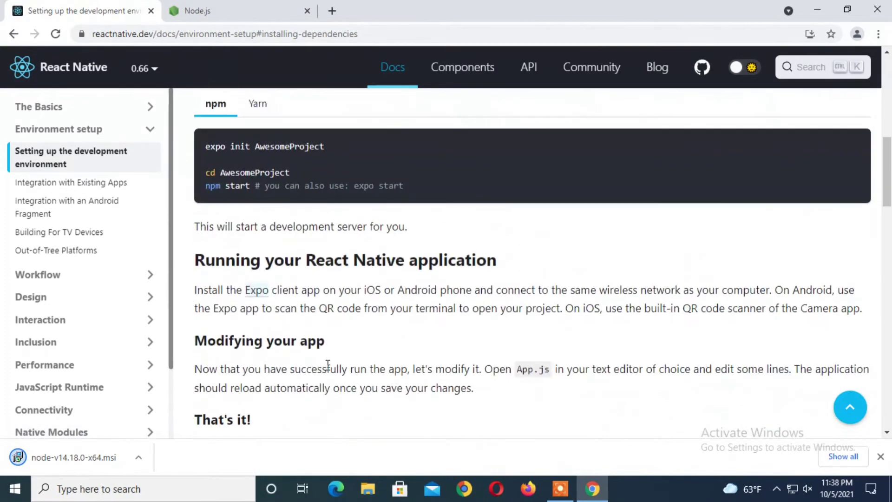
{"action": "scroll", "coordinate": [328, 364], "scroll_direction": "up", "scroll_amount": 5}
{"action": "scroll", "coordinate": [327, 364], "scroll_direction": "up", "scroll_amount": 3}
Switch to the React Native CLI Quickstart for Windows and Android
{"action": "left_click", "coordinate": [363, 310]}
{"action": "scroll", "coordinate": [372, 388], "scroll_direction": "down", "scroll_amount": 1}
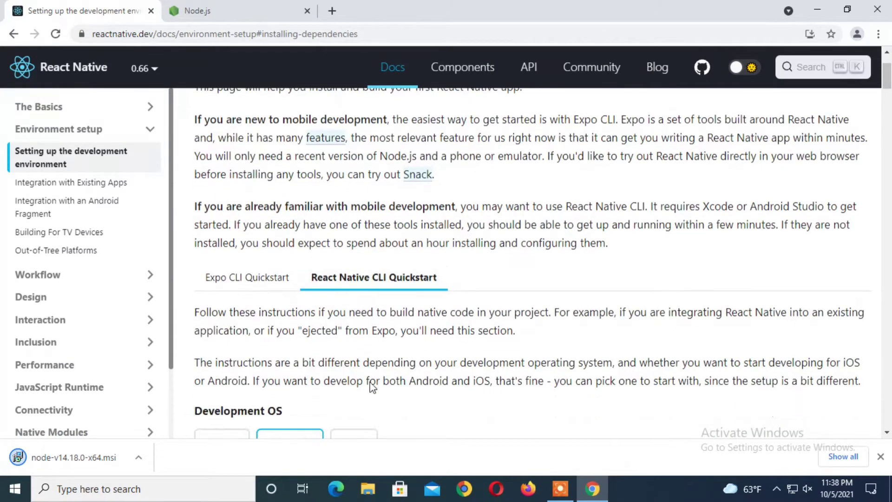
{"action": "scroll", "coordinate": [372, 387], "scroll_direction": "down", "scroll_amount": 3}
Show the downloaded Node installer in File Explorer's Downloads folder
{"action": "right_click", "coordinate": [94, 459]}
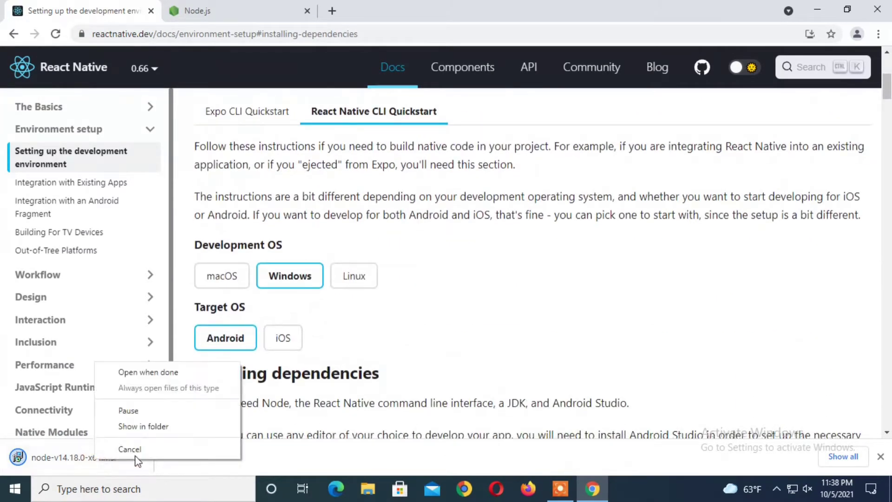
{"action": "left_click", "coordinate": [173, 426]}
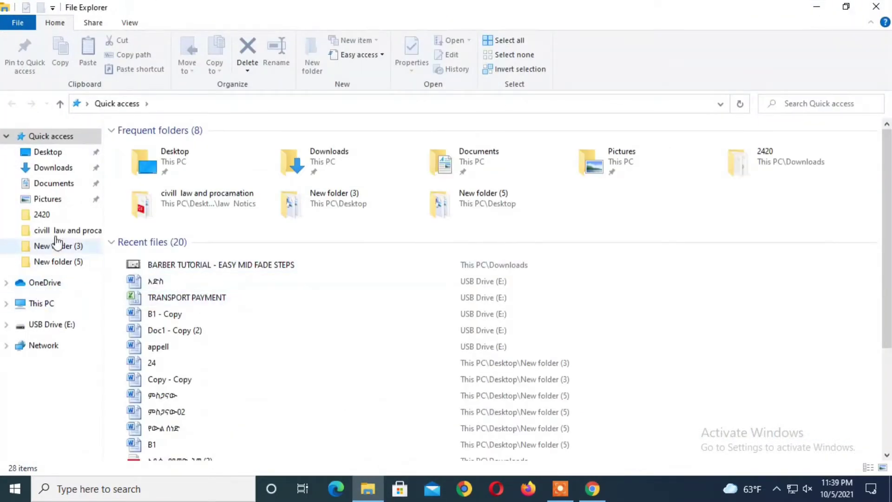
{"action": "left_click", "coordinate": [48, 171]}
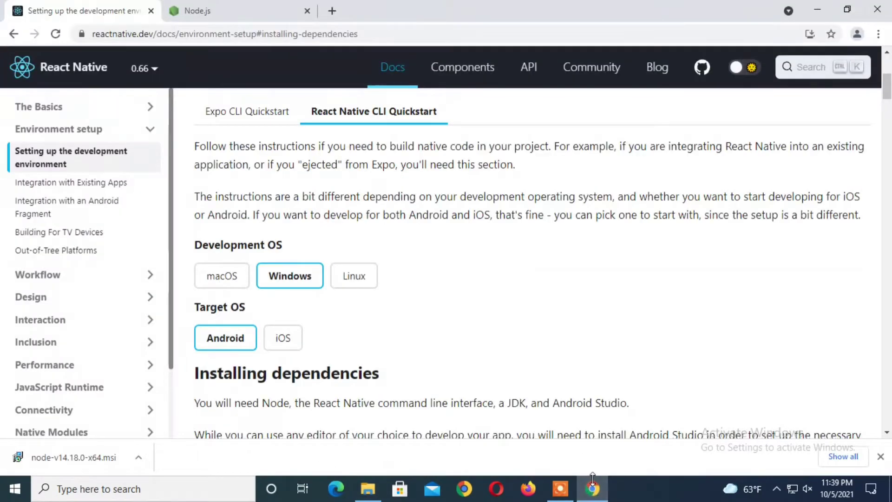
{"action": "left_click", "coordinate": [368, 489]}
Launch the node-v14.18.0-x64 installer using its Install context command
{"action": "double_click", "coordinate": [211, 165]}
{"action": "double_click", "coordinate": [211, 166]}
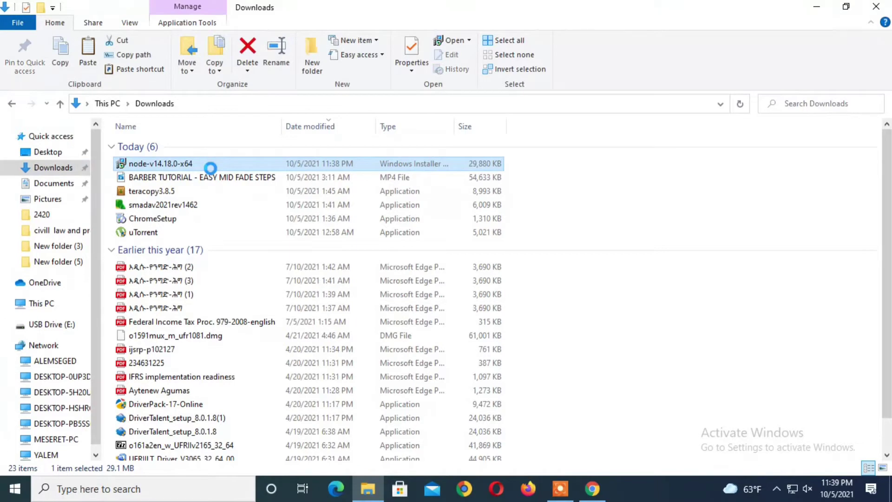
{"action": "right_click", "coordinate": [211, 169]}
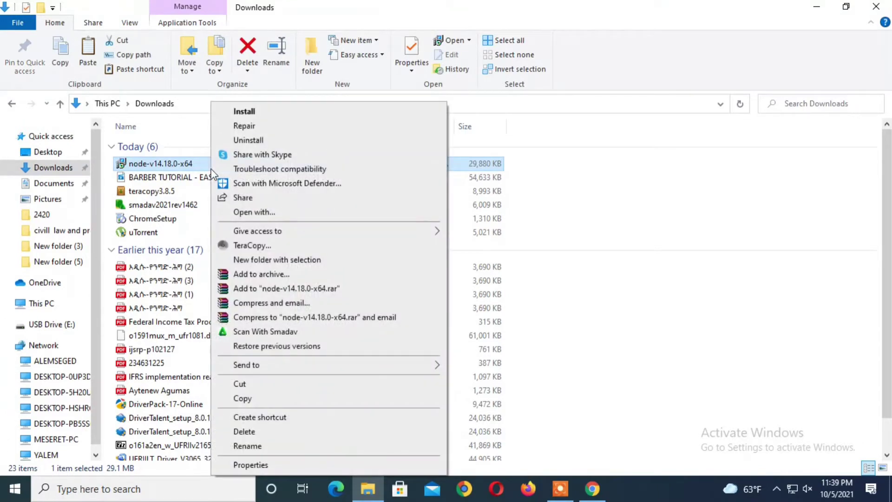
{"action": "left_click", "coordinate": [311, 112]}
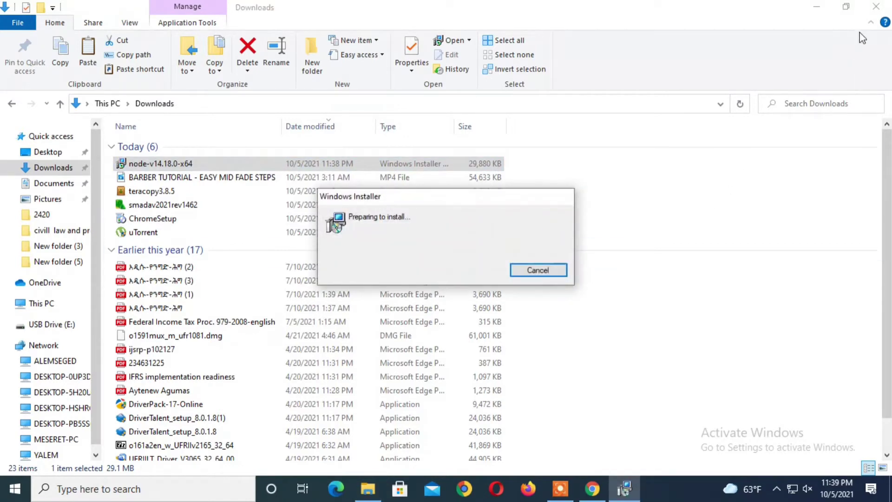
Accept the license and install Node.js to C:\Program Files\nodejs\ with default features
{"action": "left_click", "coordinate": [877, 7]}
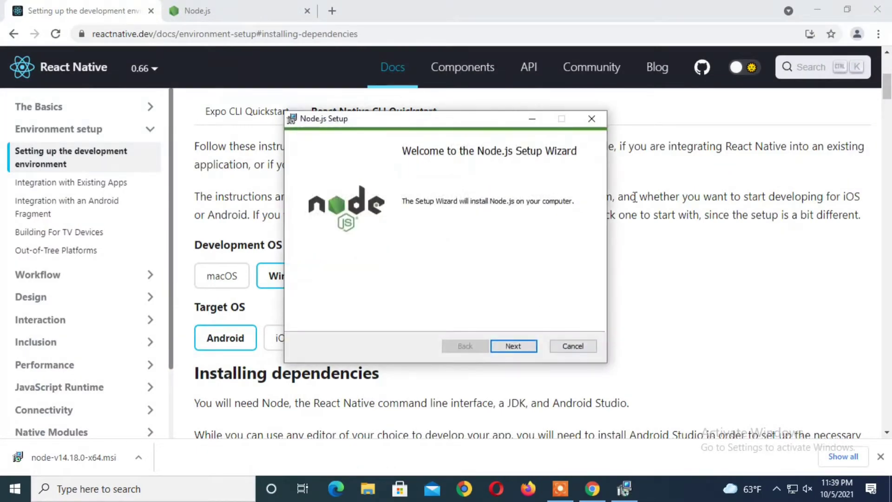
{"action": "left_click", "coordinate": [513, 347]}
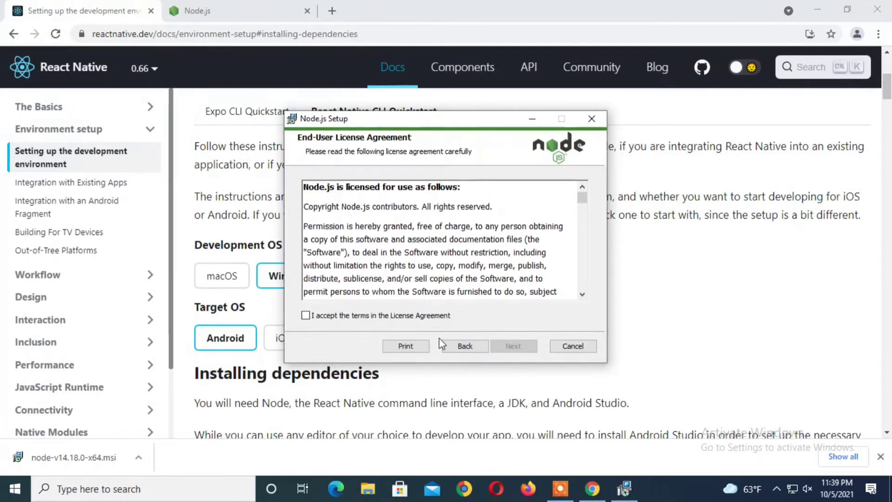
{"action": "left_click", "coordinate": [341, 315]}
{"action": "left_click", "coordinate": [529, 346]}
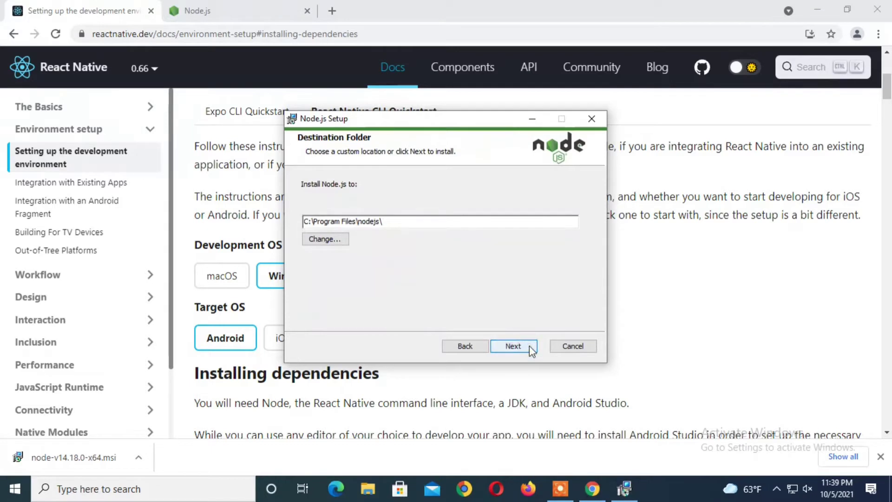
{"action": "left_click", "coordinate": [529, 346]}
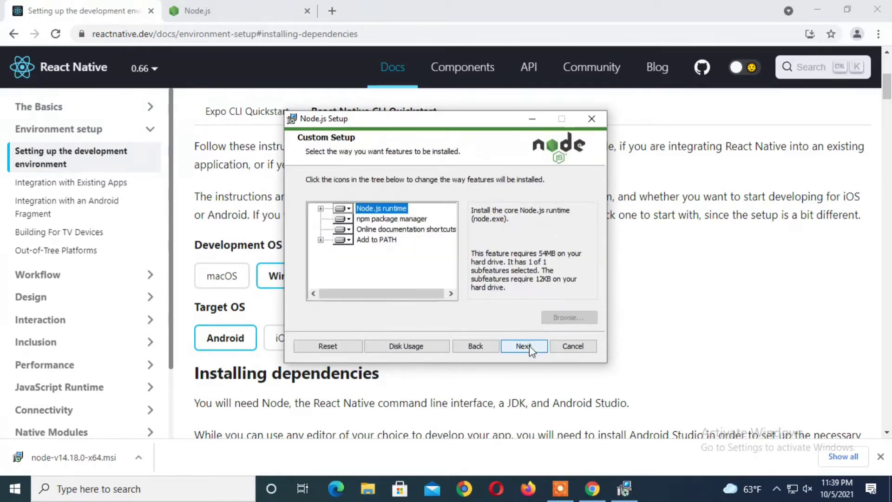
{"action": "left_click", "coordinate": [529, 346]}
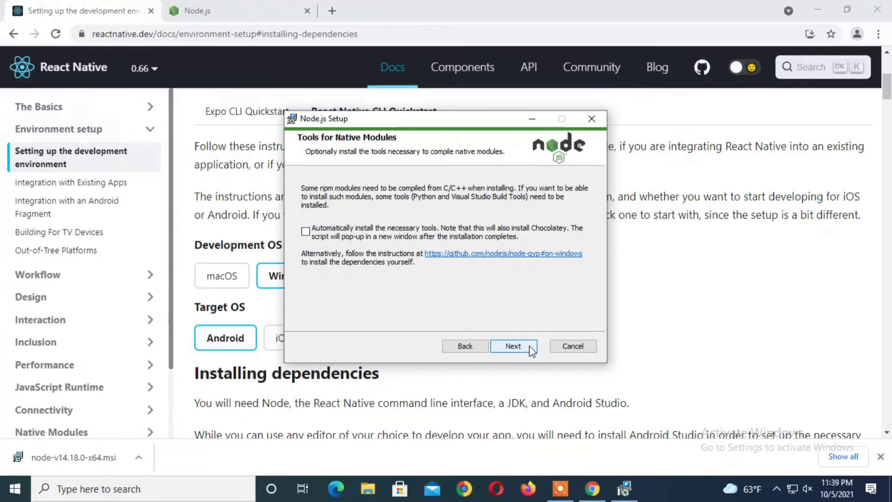
{"action": "left_click", "coordinate": [529, 346]}
{"action": "left_click", "coordinate": [529, 346]}
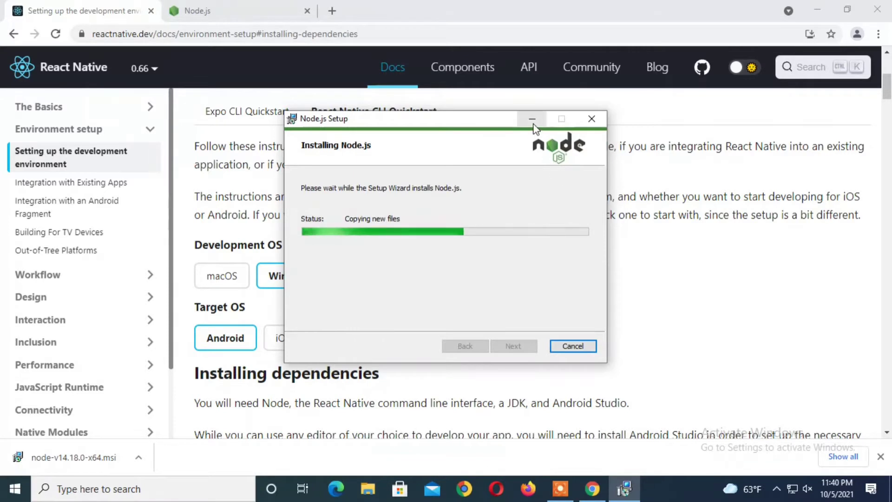
Close the completed Node.js Setup wizard, leaving Chrome on the React Native guide
{"action": "left_click", "coordinate": [741, 297]}
{"action": "scroll", "coordinate": [682, 324], "scroll_direction": "down", "scroll_amount": 4}
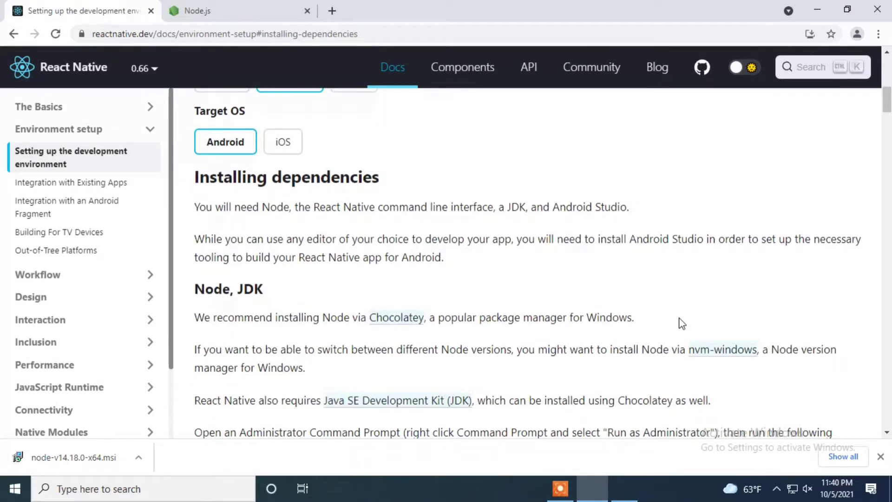
{"action": "left_click", "coordinate": [626, 488]}
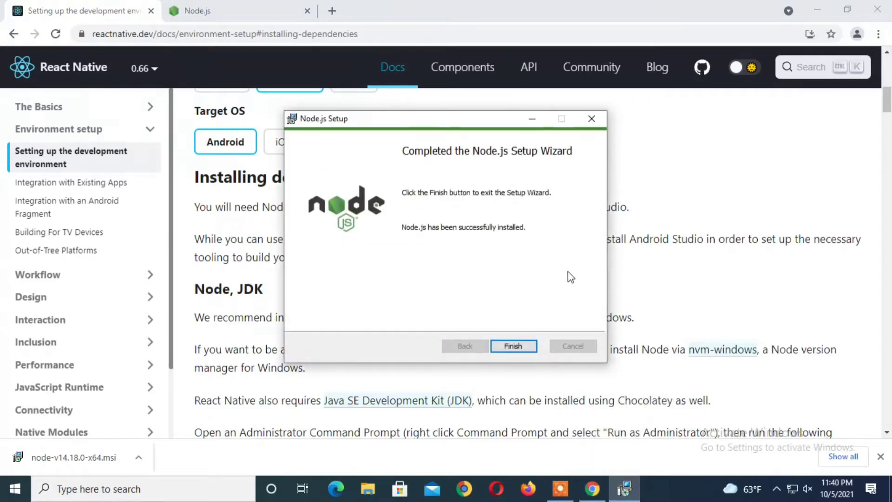
{"action": "left_click", "coordinate": [513, 345]}
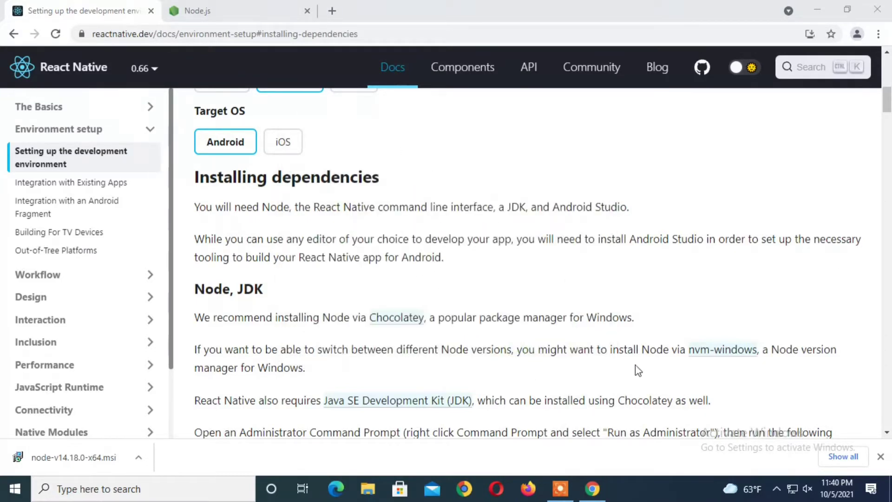
Open the 'Download and install Android Studio' link in a new tab and close the Node.js tab
{"action": "scroll", "coordinate": [636, 366], "scroll_direction": "down", "scroll_amount": 3}
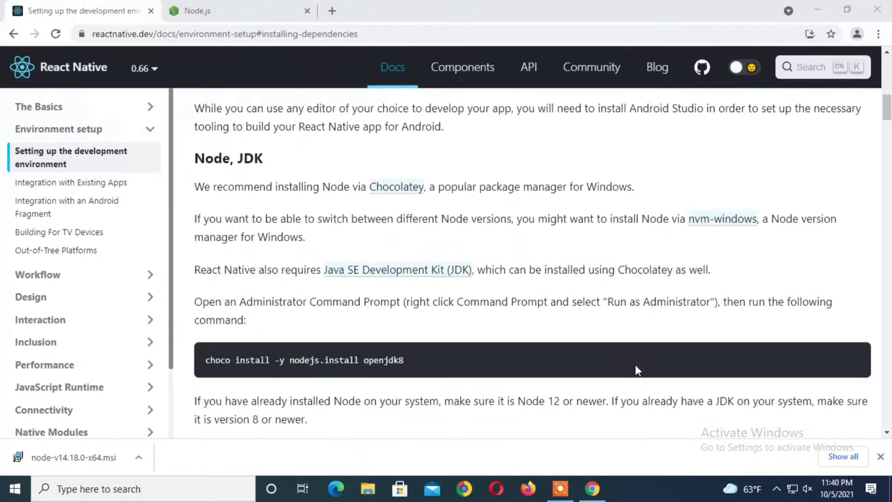
{"action": "scroll", "coordinate": [636, 366], "scroll_direction": "down", "scroll_amount": 4}
{"action": "scroll", "coordinate": [636, 365], "scroll_direction": "down", "scroll_amount": 4}
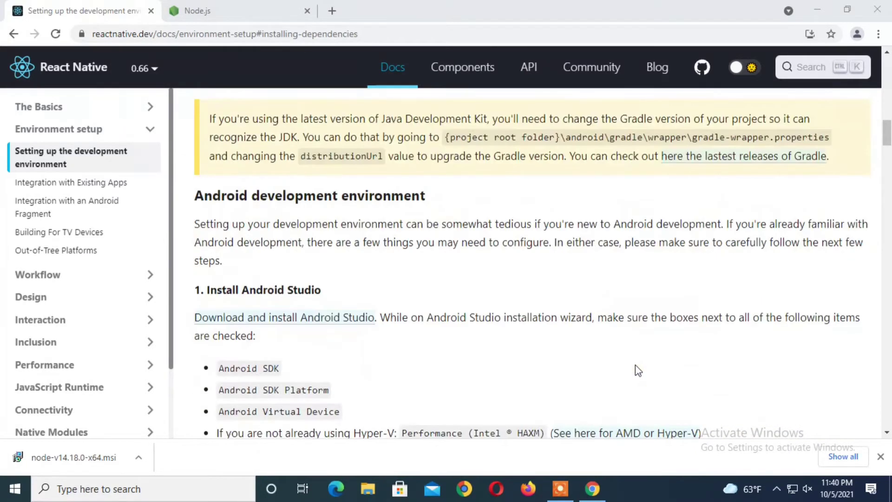
{"action": "scroll", "coordinate": [634, 365], "scroll_direction": "down", "scroll_amount": 1}
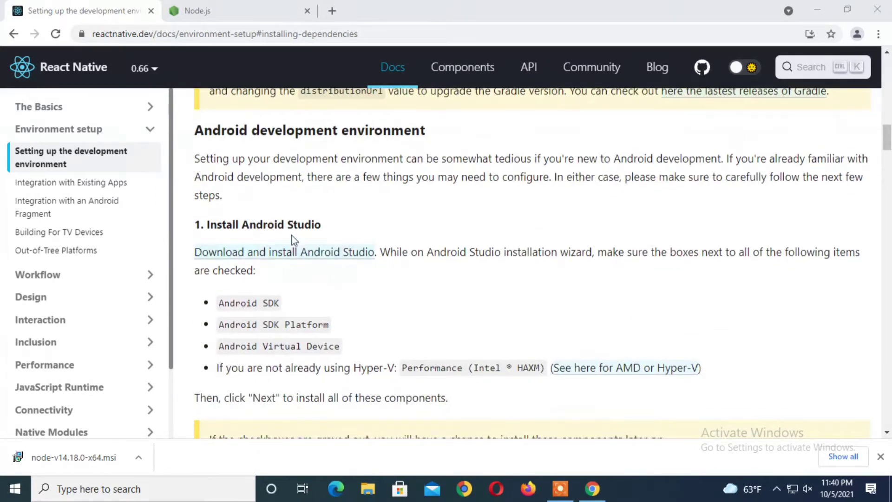
{"action": "left_click", "coordinate": [303, 257]}
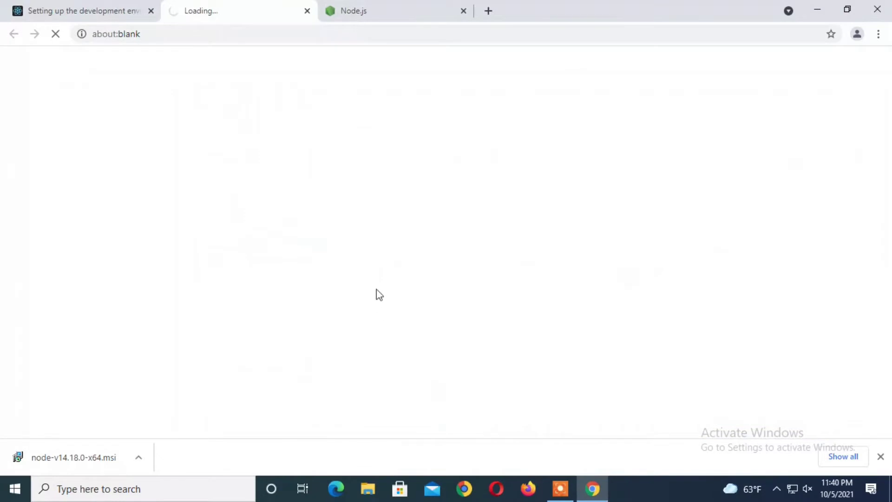
{"action": "left_click", "coordinate": [463, 10]}
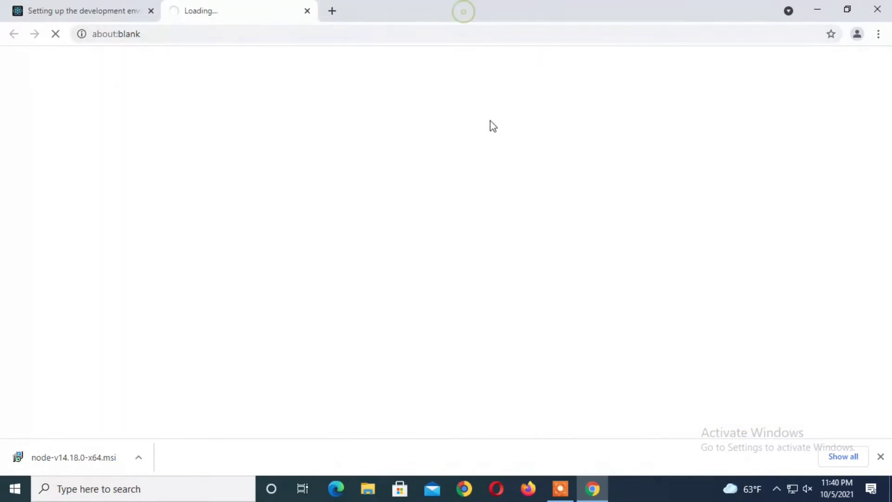
Review the React Native docs, then switch to the developer.android.com/studio download page
{"action": "left_click", "coordinate": [79, 11]}
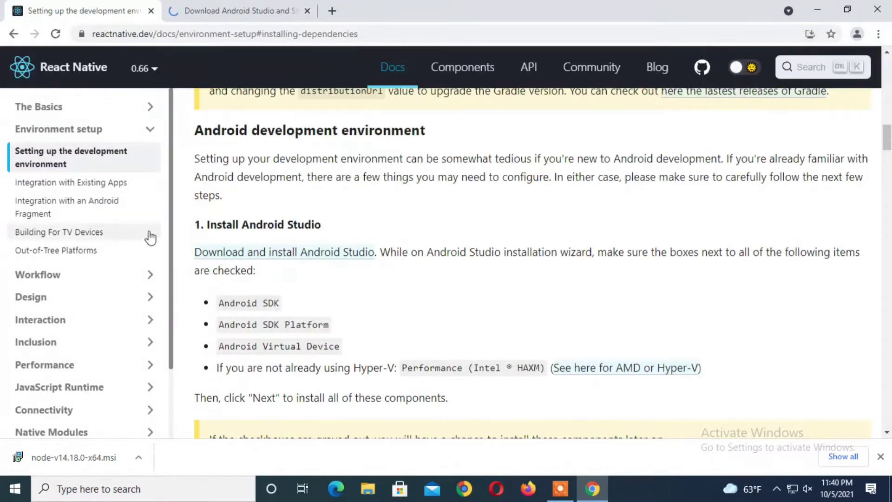
{"action": "scroll", "coordinate": [378, 328], "scroll_direction": "down", "scroll_amount": 1}
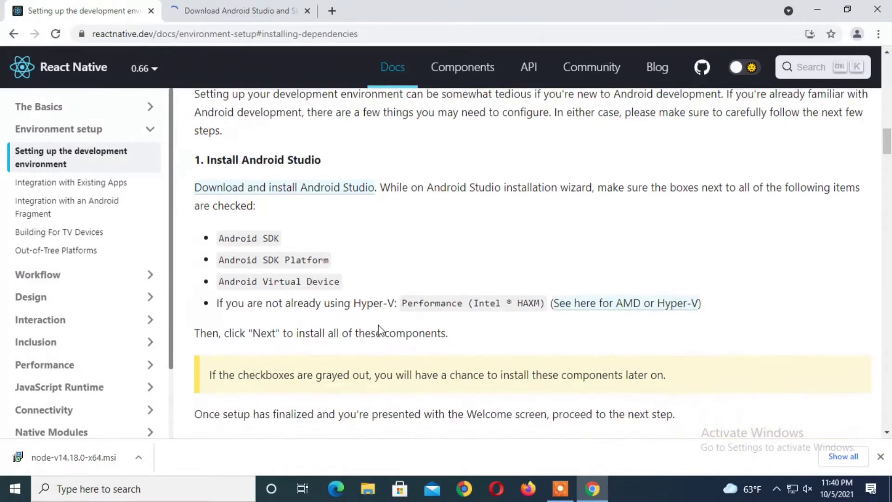
{"action": "scroll", "coordinate": [378, 328], "scroll_direction": "down", "scroll_amount": 3}
{"action": "scroll", "coordinate": [379, 325], "scroll_direction": "down", "scroll_amount": 3}
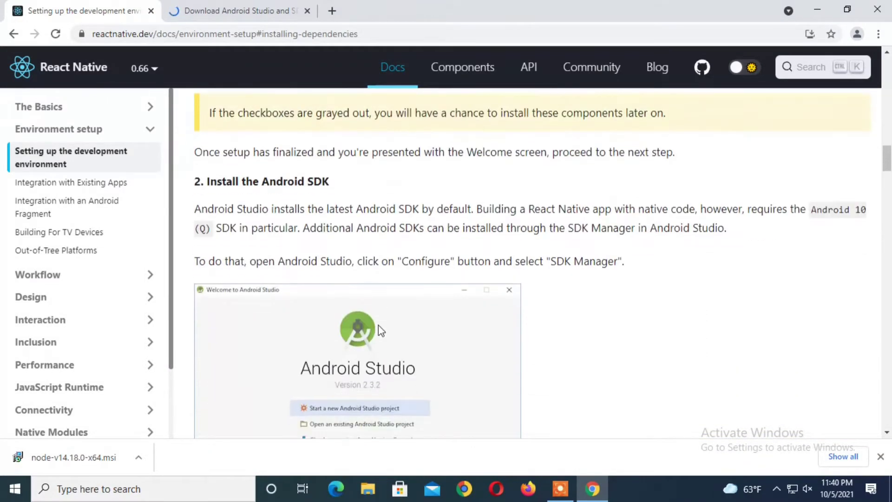
{"action": "scroll", "coordinate": [409, 279], "scroll_direction": "up", "scroll_amount": 1}
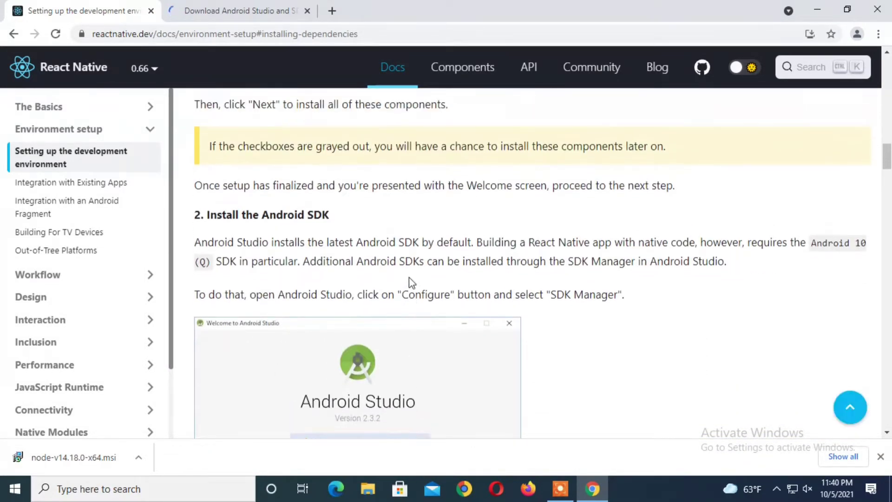
{"action": "scroll", "coordinate": [409, 279], "scroll_direction": "up", "scroll_amount": 3}
{"action": "scroll", "coordinate": [417, 279], "scroll_direction": "up", "scroll_amount": 1}
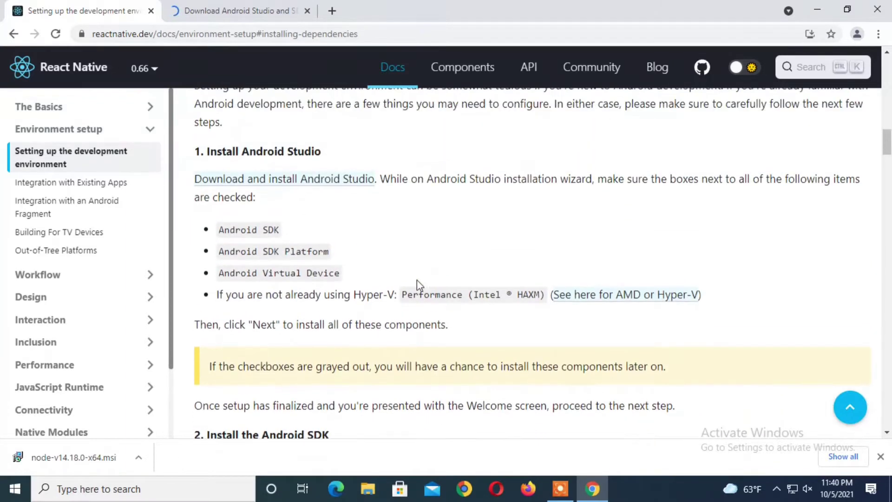
{"action": "left_click", "coordinate": [241, 11]}
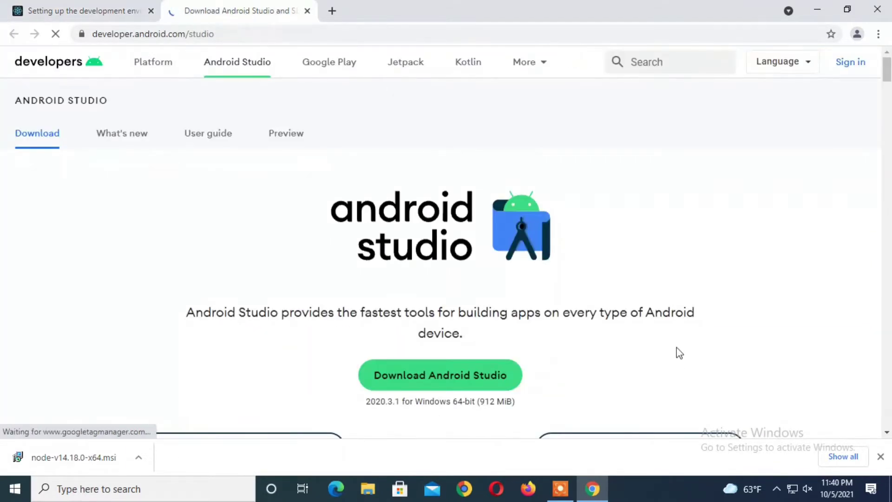
Accept the Android Studio license terms and download the 2020.3.1 installer for Windows
{"action": "scroll", "coordinate": [679, 352], "scroll_direction": "down", "scroll_amount": 1}
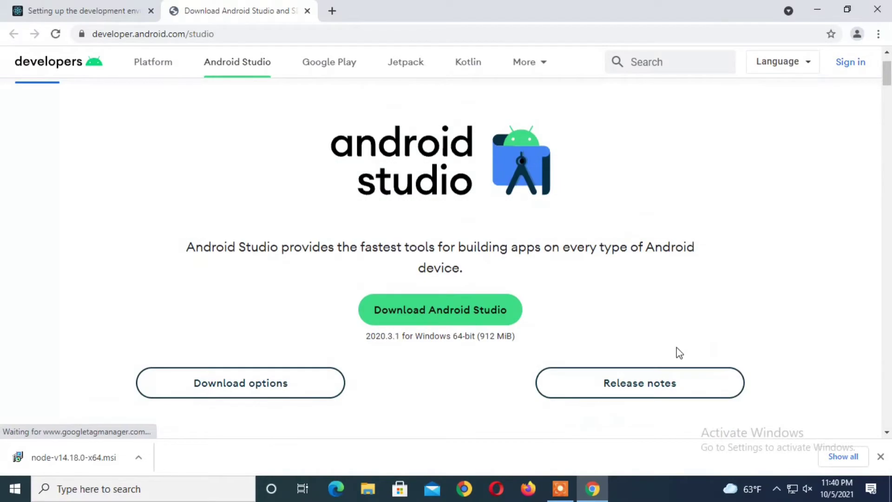
{"action": "left_click", "coordinate": [455, 320]}
{"action": "scroll", "coordinate": [528, 320], "scroll_direction": "down", "scroll_amount": 6}
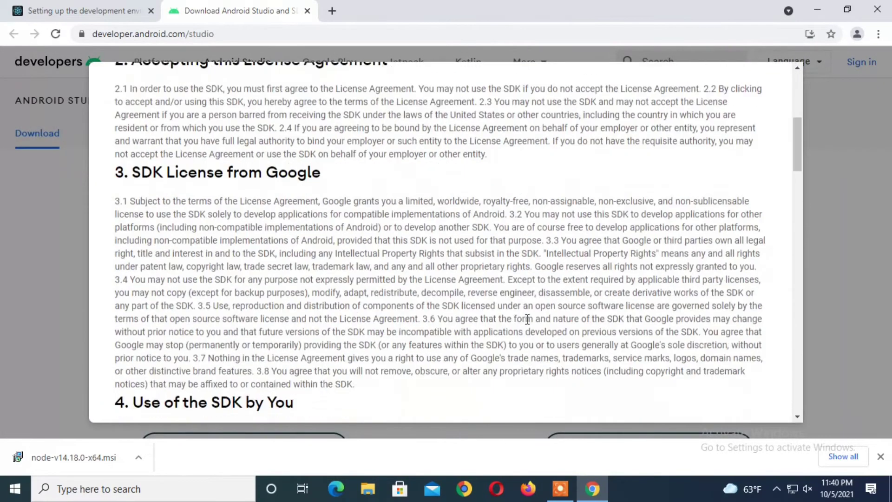
{"action": "scroll", "coordinate": [528, 320], "scroll_direction": "down", "scroll_amount": 8}
{"action": "scroll", "coordinate": [527, 319], "scroll_direction": "down", "scroll_amount": 5}
{"action": "scroll", "coordinate": [527, 320], "scroll_direction": "down", "scroll_amount": 3}
{"action": "scroll", "coordinate": [528, 320], "scroll_direction": "down", "scroll_amount": 5}
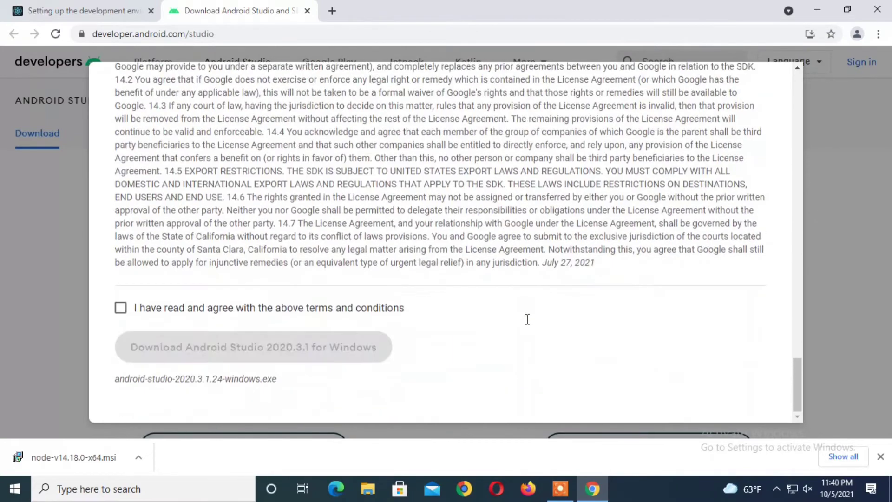
{"action": "left_click", "coordinate": [164, 308]}
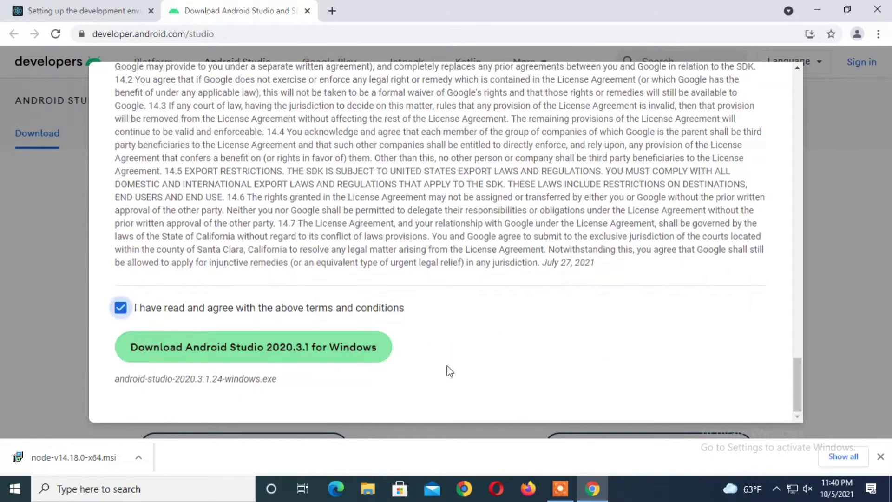
{"action": "left_click", "coordinate": [351, 352]}
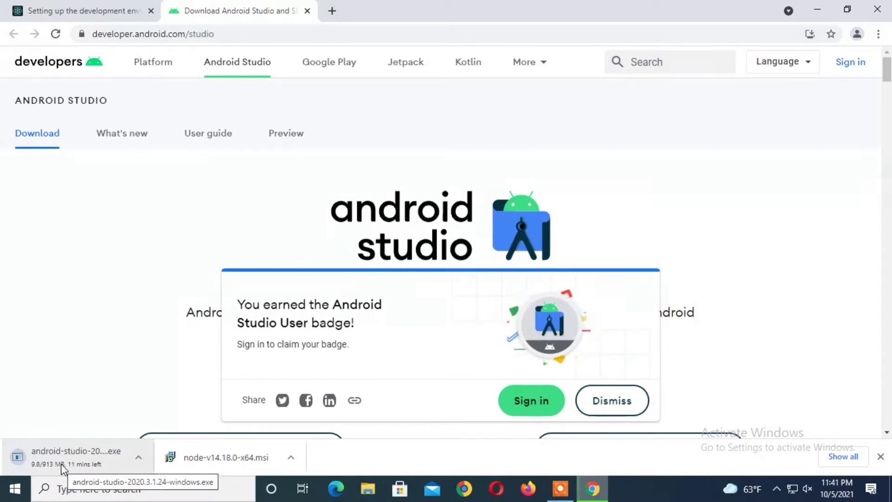
{"action": "left_click", "coordinate": [84, 14]}
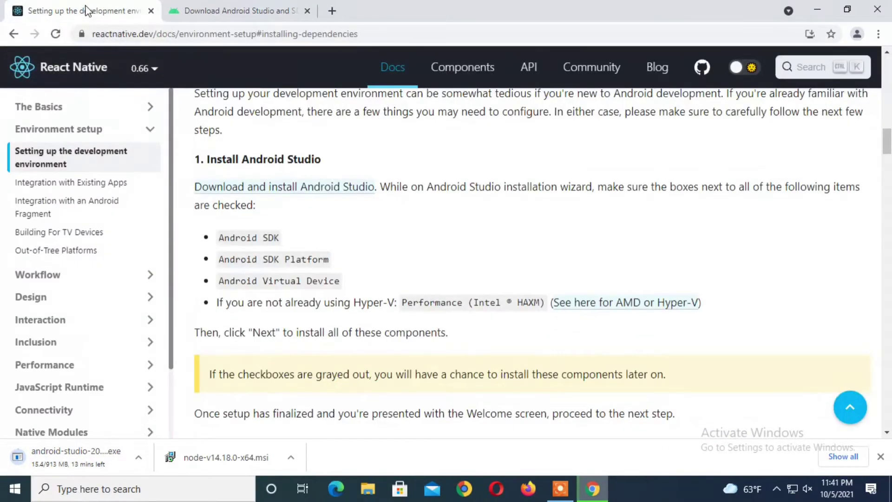
{"action": "left_click", "coordinate": [197, 6]}
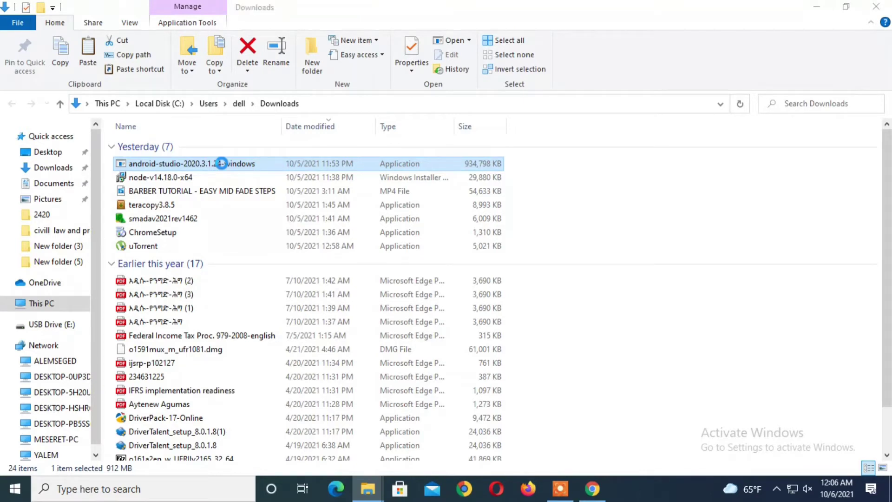
Run the android-studio-2020.3.1.24-windows installer from Downloads as administrator
{"action": "right_click", "coordinate": [222, 164]}
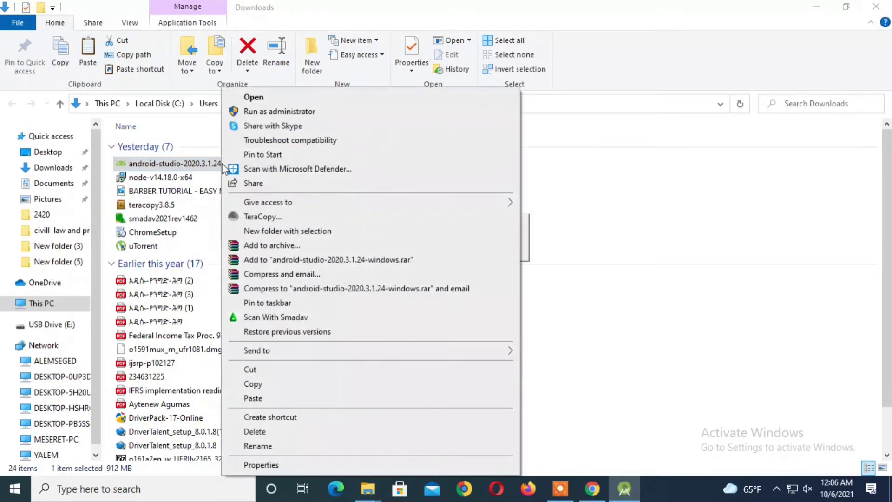
{"action": "left_click", "coordinate": [351, 112]}
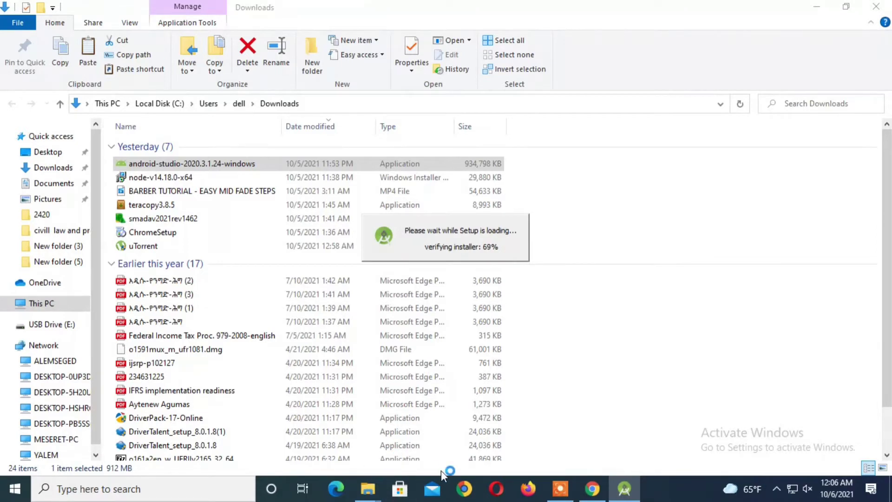
{"action": "left_click", "coordinate": [818, 9]}
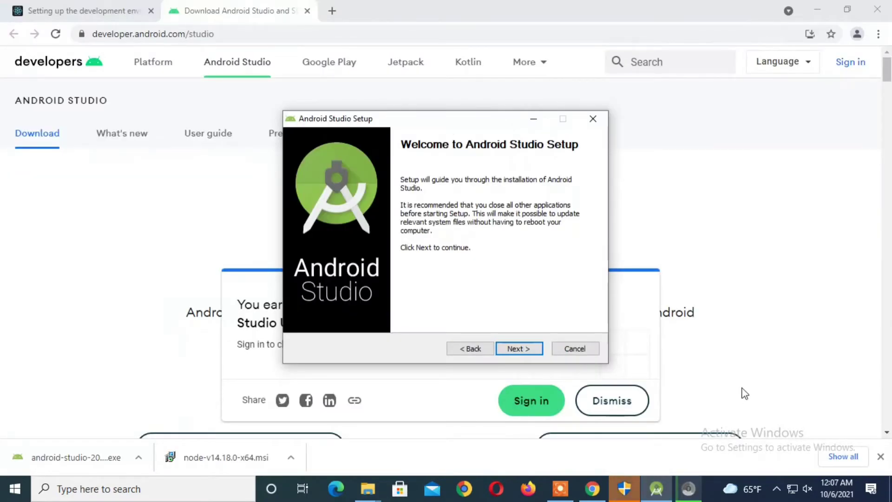
Install Android Studio with the default components, install location and Start Menu folder
{"action": "left_click_drag", "start_coordinate": [457, 126], "coordinate": [449, 101]}
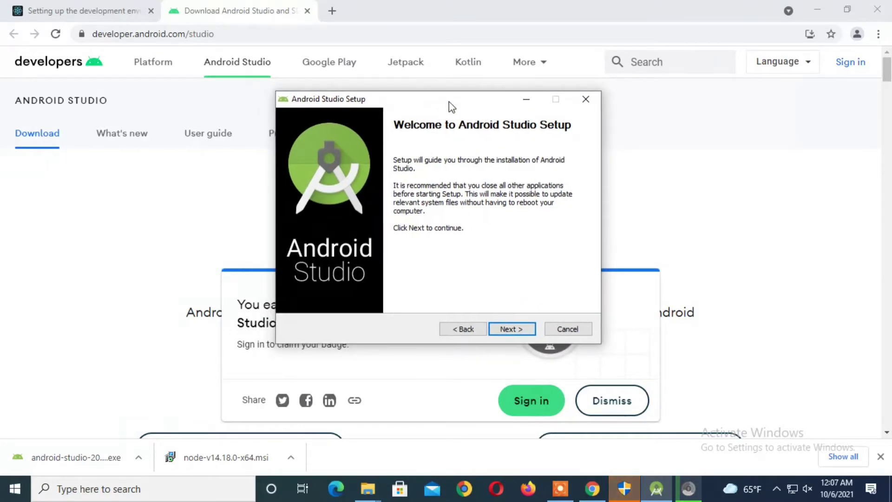
{"action": "left_click", "coordinate": [512, 330]}
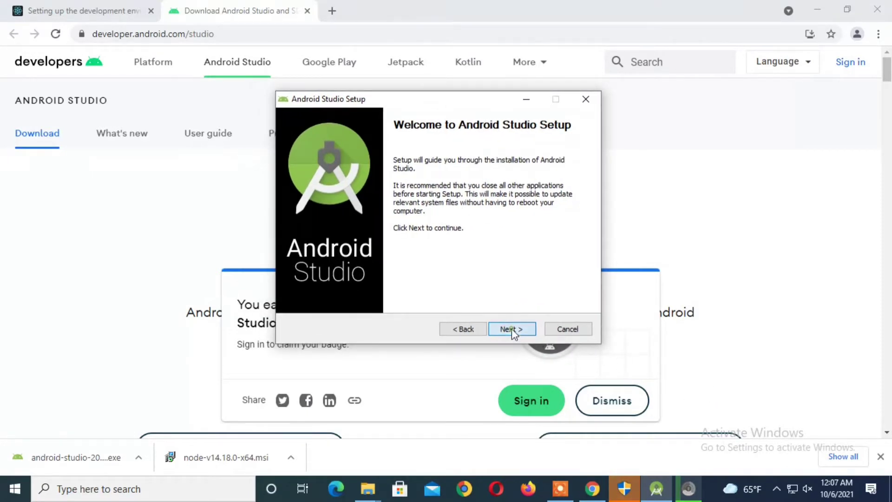
{"action": "left_click", "coordinate": [509, 331]}
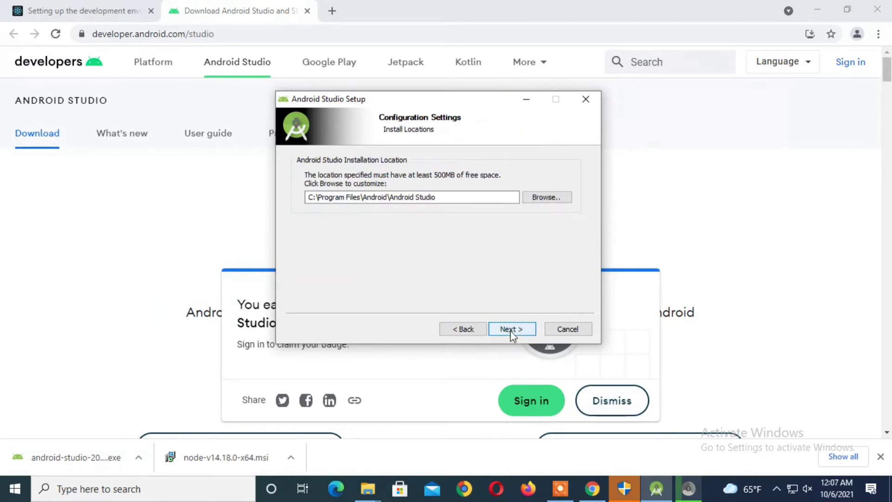
{"action": "left_click", "coordinate": [510, 331]}
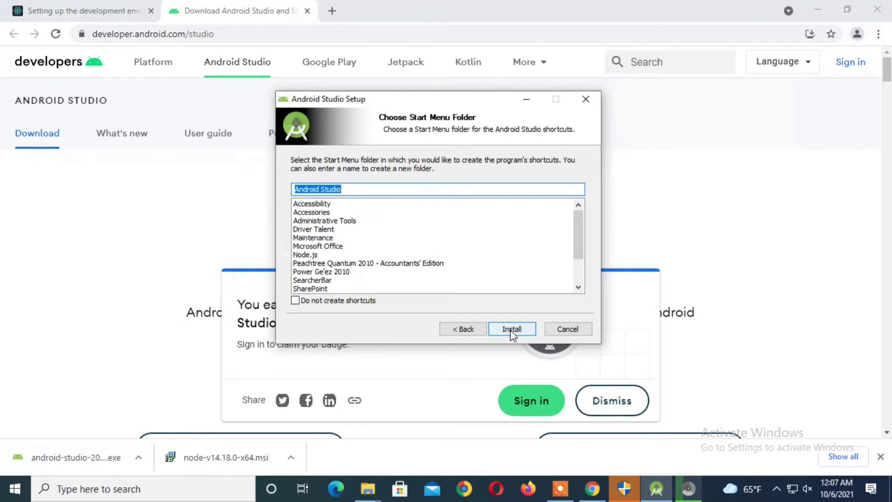
{"action": "left_click", "coordinate": [518, 327]}
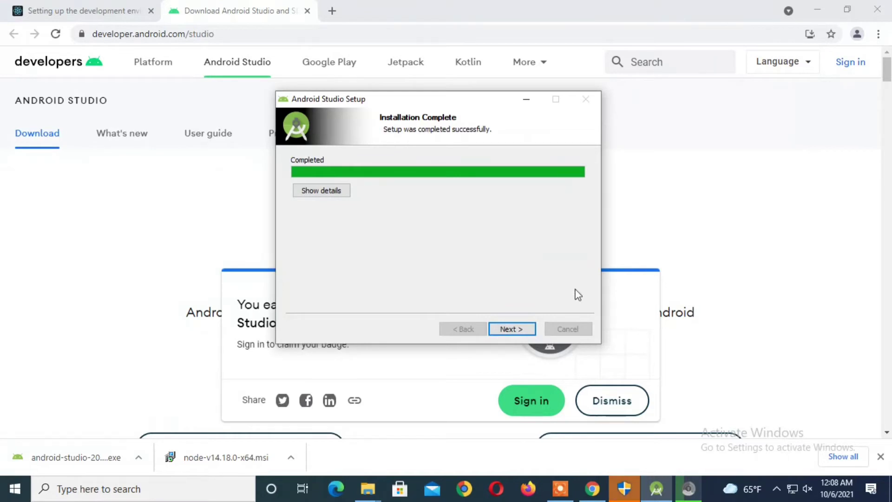
{"action": "left_click", "coordinate": [512, 328]}
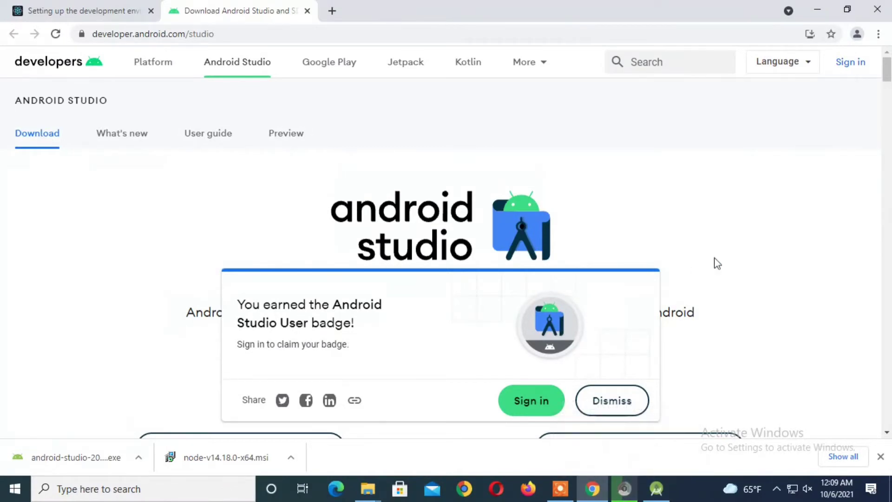
Scroll the React Native docs to the 'Install the Android SDK' section
{"action": "left_click", "coordinate": [56, 11]}
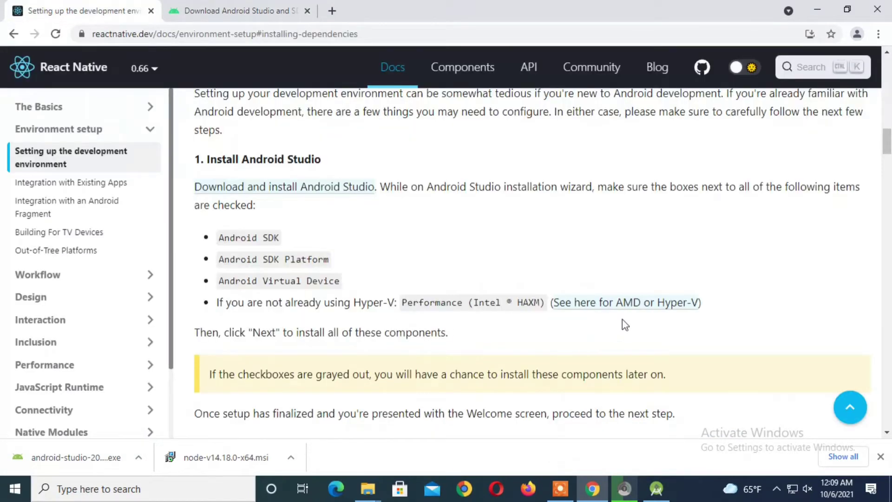
{"action": "scroll", "coordinate": [622, 319], "scroll_direction": "down", "scroll_amount": 1}
{"action": "scroll", "coordinate": [623, 320], "scroll_direction": "down", "scroll_amount": 1}
{"action": "scroll", "coordinate": [623, 319], "scroll_direction": "down", "scroll_amount": 1}
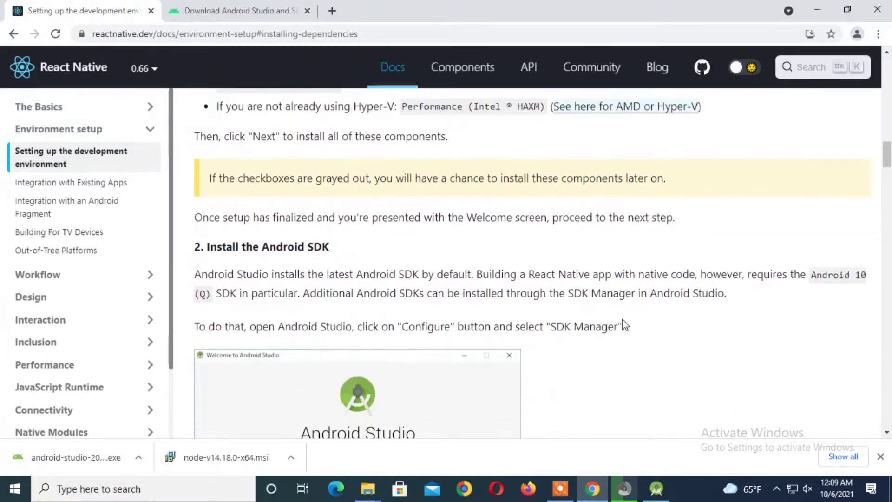
{"action": "scroll", "coordinate": [623, 319], "scroll_direction": "down", "scroll_amount": 3}
{"action": "scroll", "coordinate": [623, 319], "scroll_direction": "down", "scroll_amount": 4}
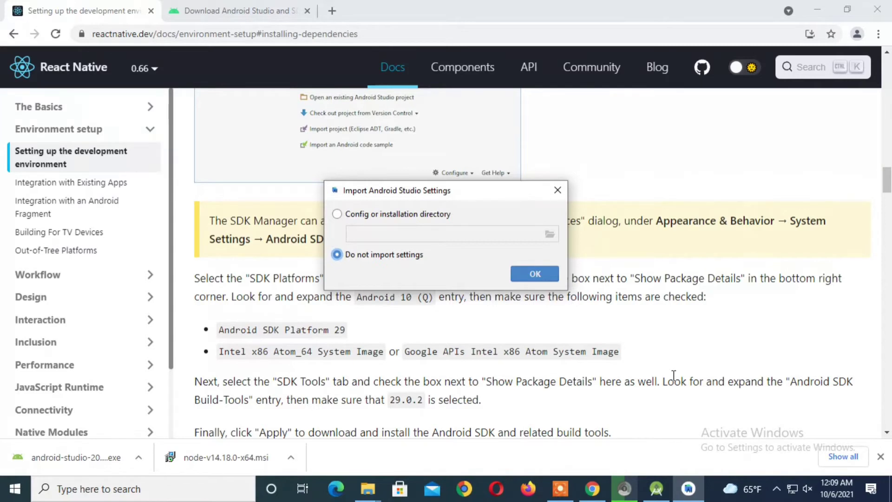
Start Android Studio with 'Do not import settings' selected
{"action": "left_click", "coordinate": [400, 215]}
{"action": "left_click", "coordinate": [380, 255]}
{"action": "left_click", "coordinate": [521, 277]}
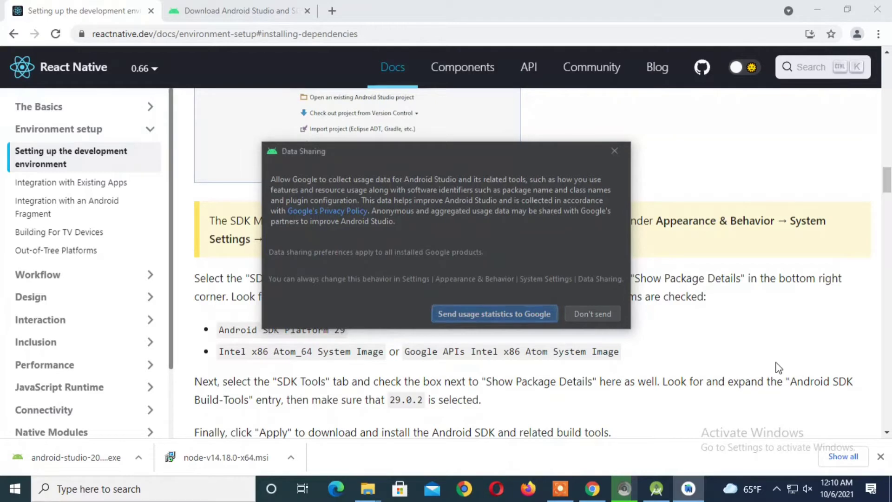
Run the first-run wizard with Standard install type and Darcula theme, downloading the SDK components
{"action": "left_click", "coordinate": [506, 314]}
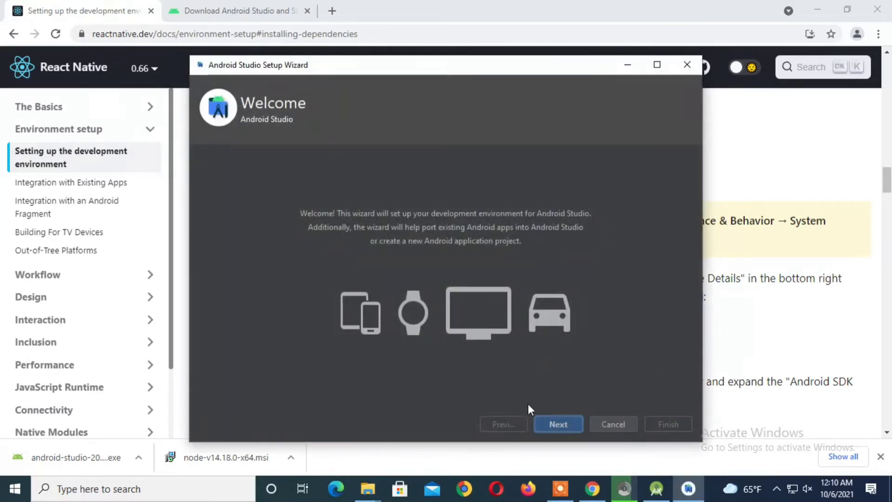
{"action": "left_click", "coordinate": [548, 426]}
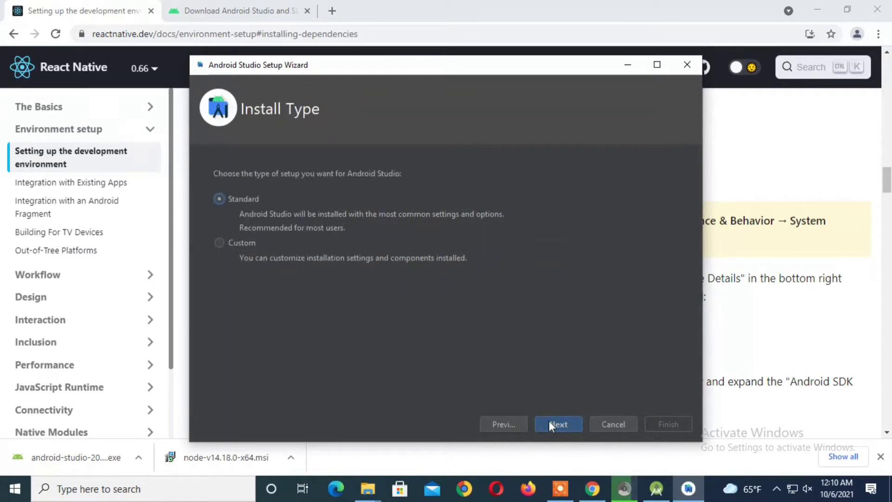
{"action": "left_click", "coordinate": [550, 423]}
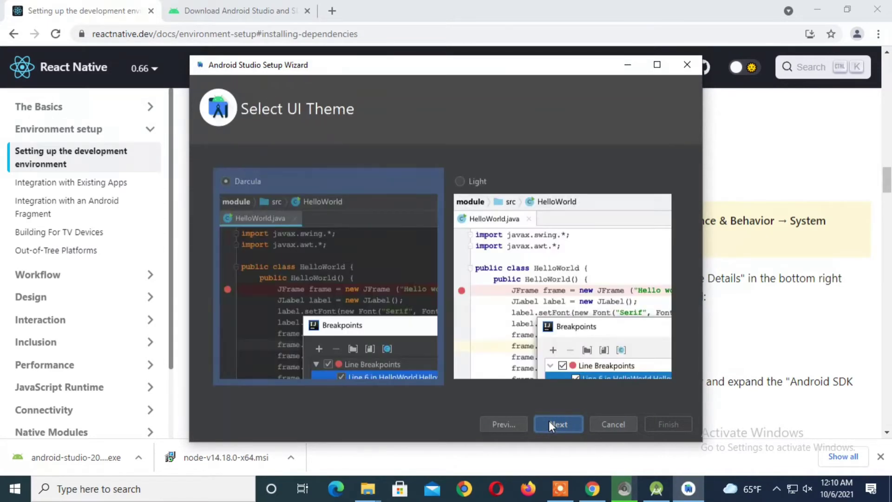
{"action": "left_click", "coordinate": [549, 424]}
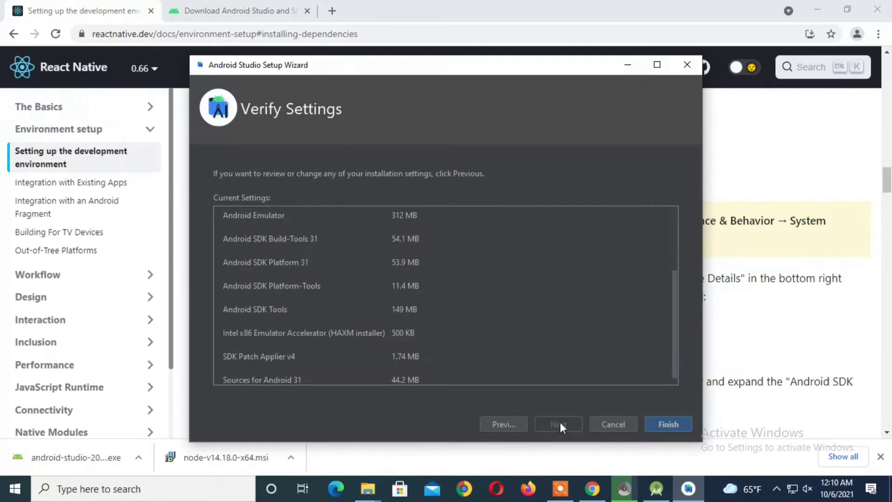
{"action": "mouse_move", "coordinate": [676, 337]}
{"action": "left_mouse_down"}
{"action": "mouse_move", "coordinate": [679, 267]}
{"action": "mouse_move", "coordinate": [662, 302]}
{"action": "left_mouse_up"}
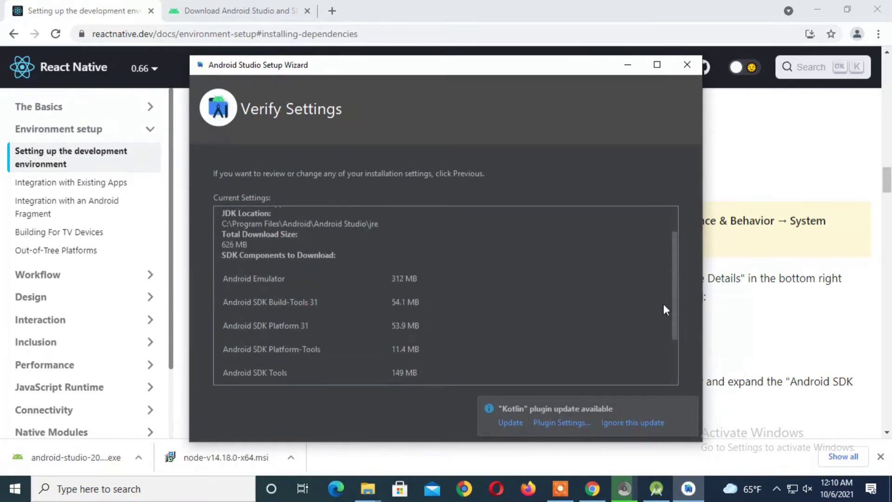
{"action": "scroll", "coordinate": [663, 302], "scroll_direction": "down", "scroll_amount": 3}
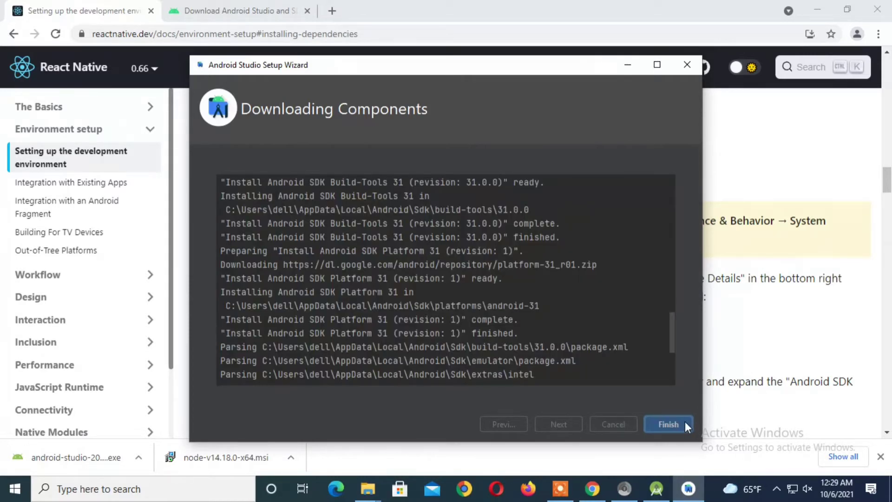
{"action": "left_click_drag", "start_coordinate": [673, 339], "coordinate": [670, 378]}
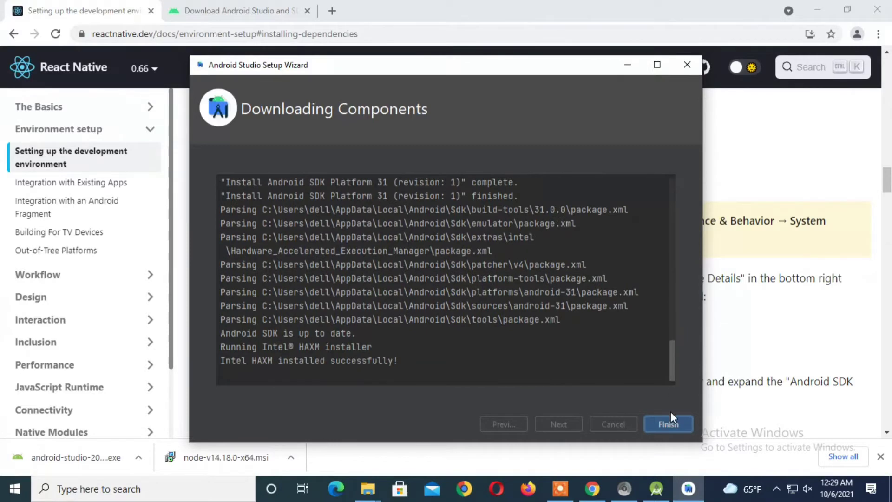
{"action": "left_click", "coordinate": [668, 424]}
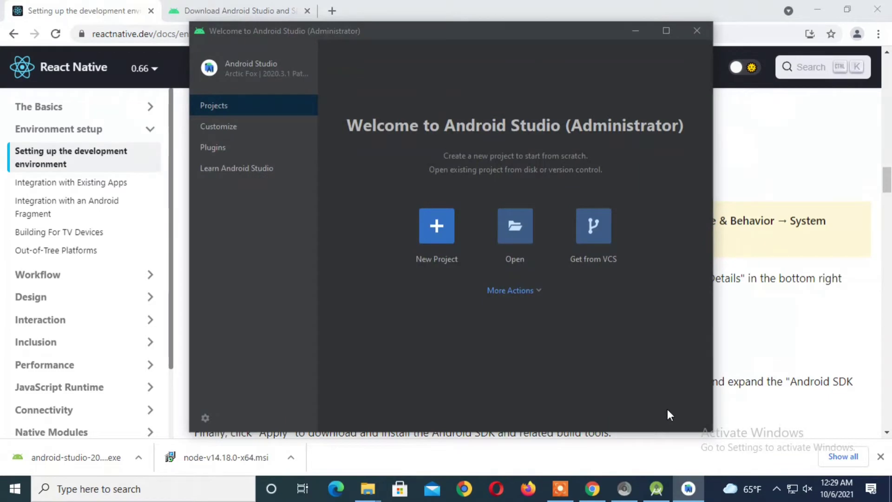
Scroll the React Native docs to the ANDROID_HOME environment variable instructions
{"action": "left_click", "coordinate": [785, 325]}
{"action": "scroll", "coordinate": [784, 325], "scroll_direction": "down", "scroll_amount": 3}
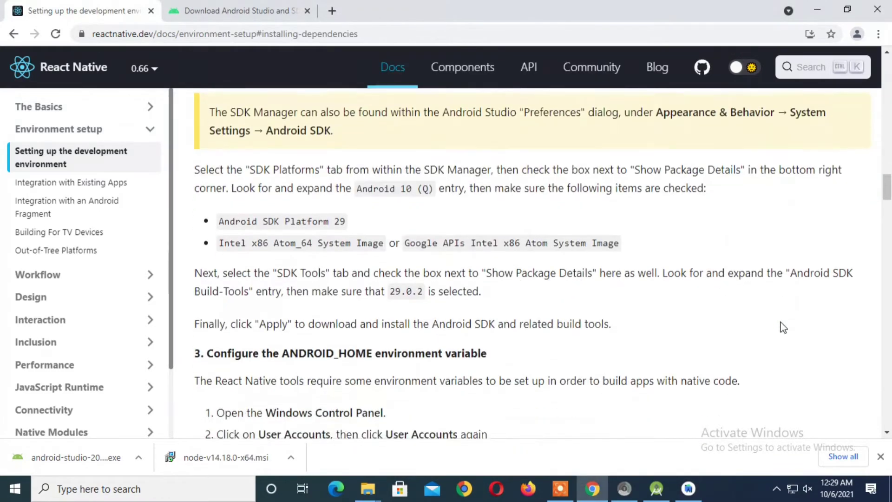
{"action": "scroll", "coordinate": [783, 327], "scroll_direction": "down", "scroll_amount": 1}
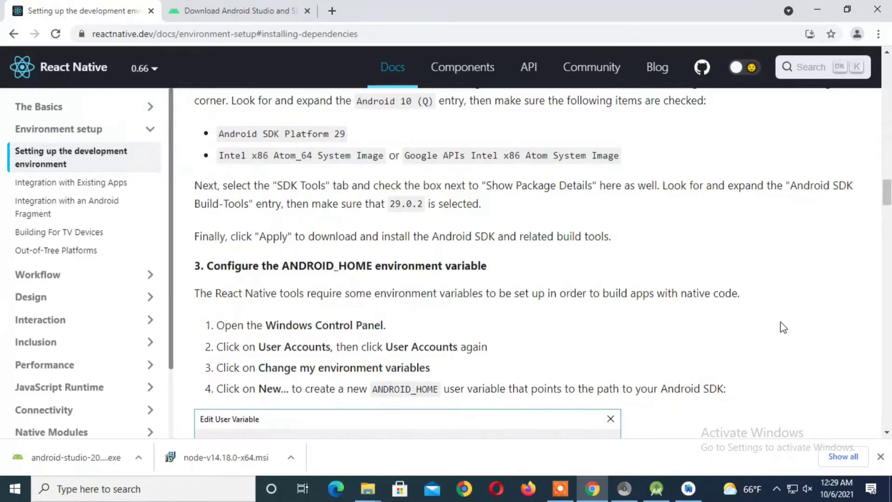
{"action": "scroll", "coordinate": [784, 327], "scroll_direction": "down", "scroll_amount": 1}
{"action": "scroll", "coordinate": [783, 327], "scroll_direction": "down", "scroll_amount": 1}
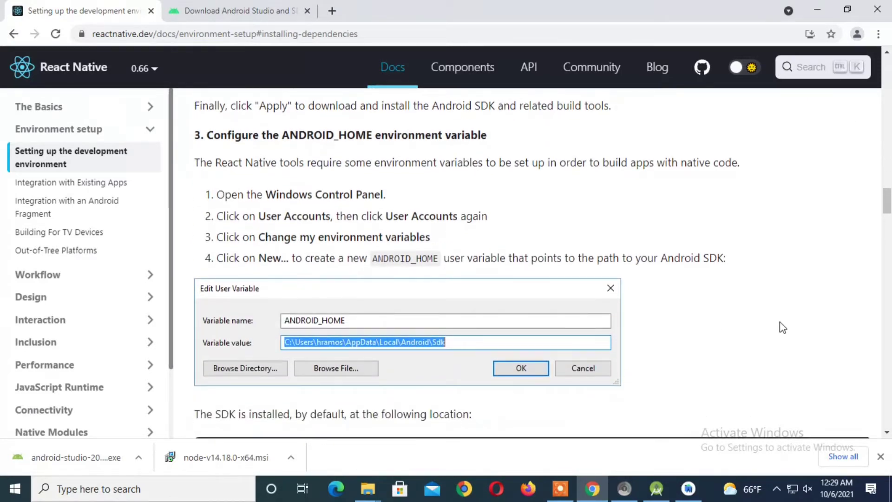
Search Windows for 'env' and open 'Edit the system environment variables'
{"action": "left_click", "coordinate": [180, 493]}
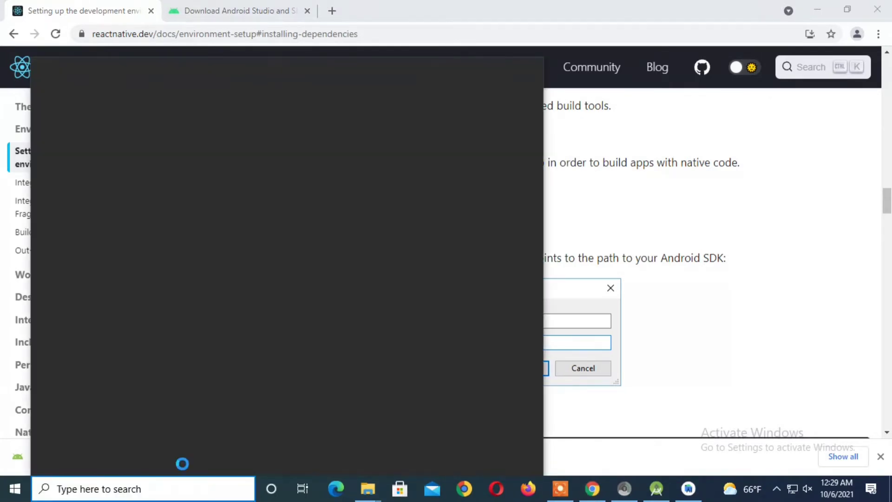
{"action": "type", "text": "env"}
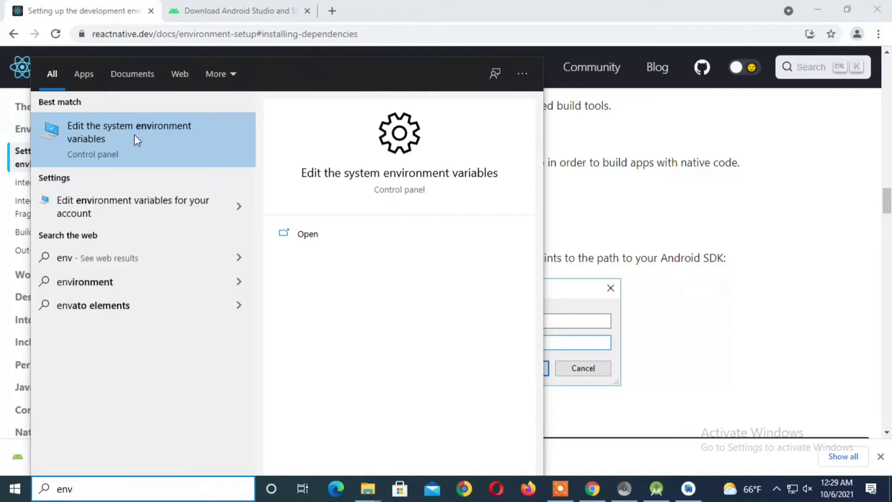
{"action": "left_click", "coordinate": [136, 139]}
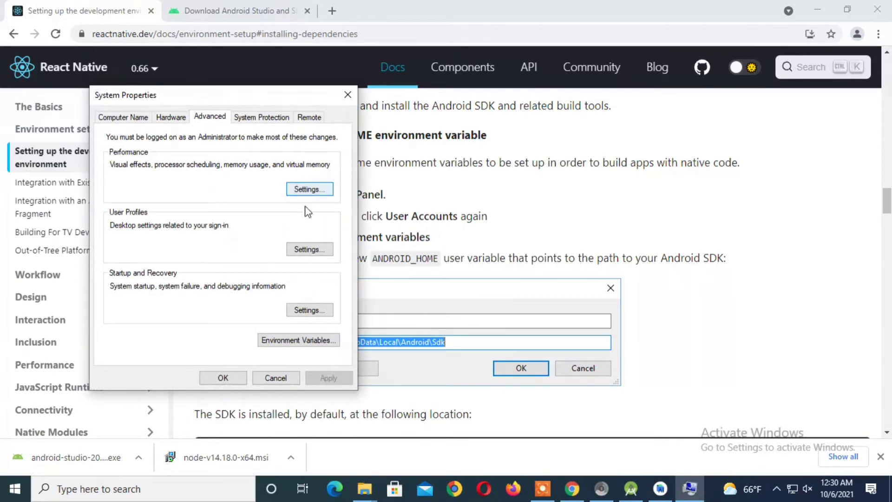
Open the Environment Variables window and start a new user variable
{"action": "left_click", "coordinate": [321, 342]}
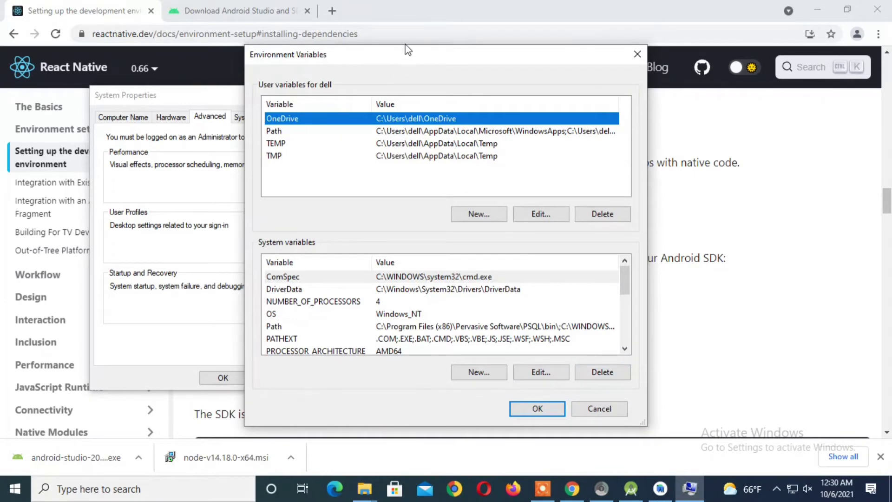
{"action": "left_click_drag", "start_coordinate": [401, 58], "coordinate": [599, 140]}
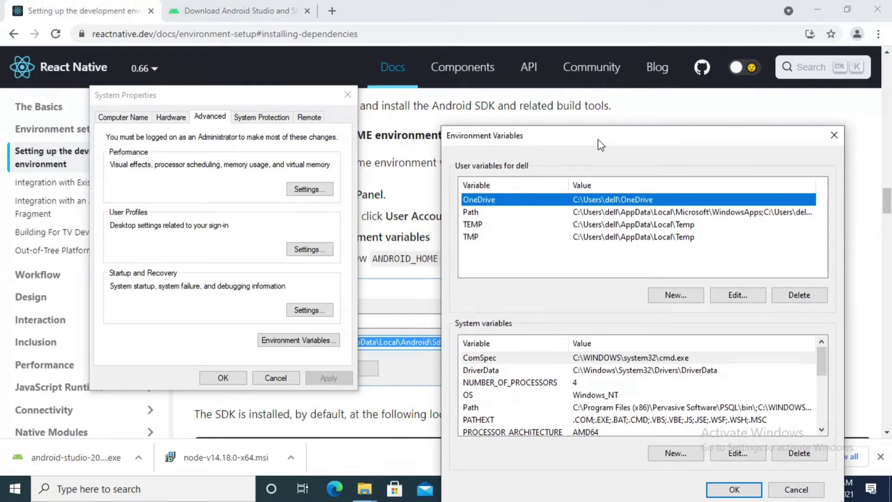
{"action": "left_click", "coordinate": [348, 97]}
{"action": "left_click", "coordinate": [520, 110]}
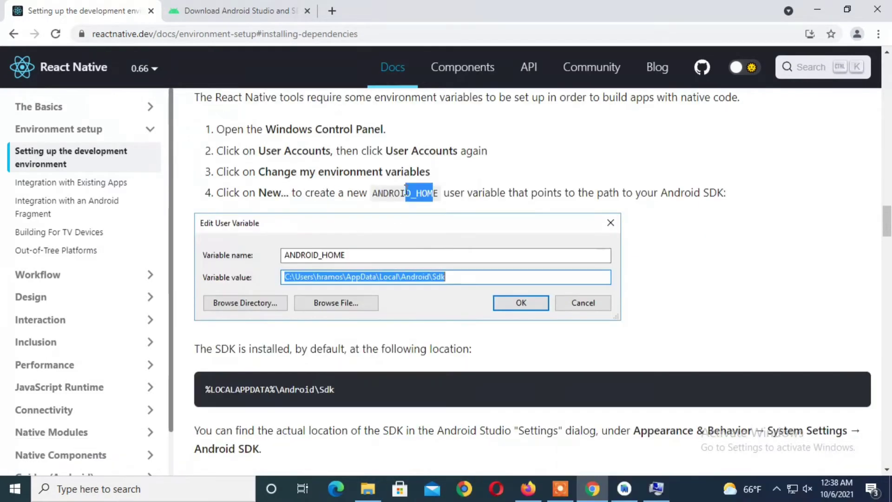
Copy ANDROID_HOME from the React Native docs and paste it as the variable name
{"action": "left_click_drag", "start_coordinate": [407, 191], "coordinate": [377, 192]}
{"action": "left_click", "coordinate": [437, 192]}
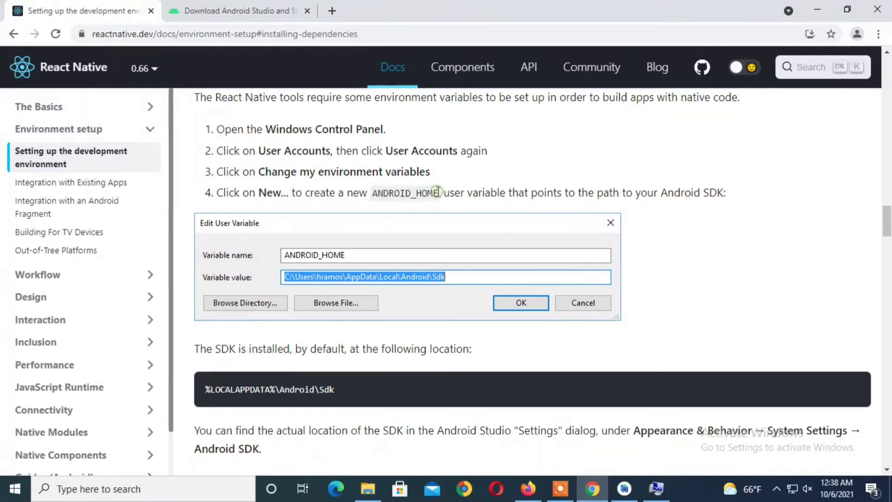
{"action": "left_click_drag", "start_coordinate": [437, 191], "coordinate": [368, 193]}
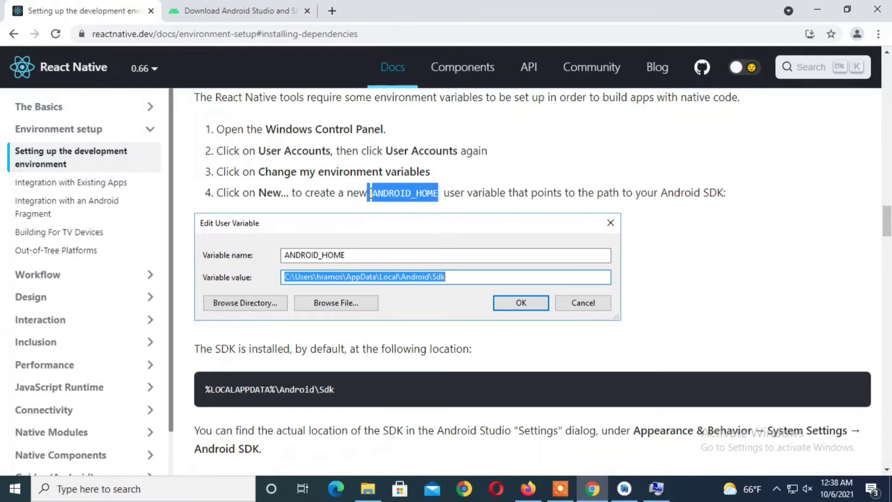
{"action": "left_click", "coordinate": [439, 193]}
{"action": "left_click_drag", "start_coordinate": [438, 193], "coordinate": [373, 193]}
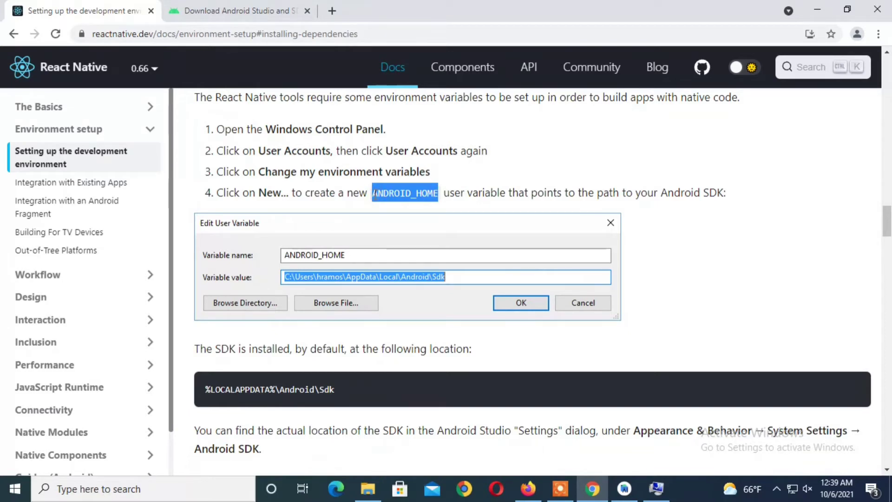
{"action": "right_click", "coordinate": [373, 194]}
{"action": "left_click", "coordinate": [417, 205]}
{"action": "left_click", "coordinate": [656, 488]}
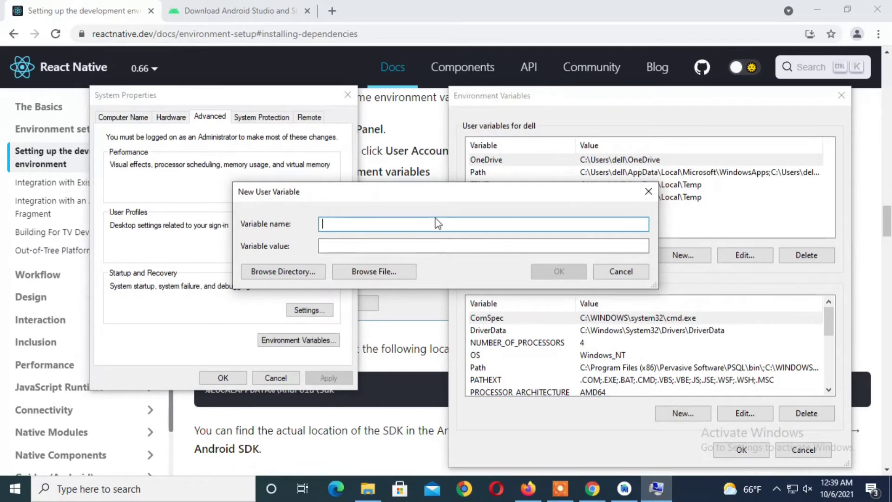
{"action": "key", "text": "ctrl+v"}
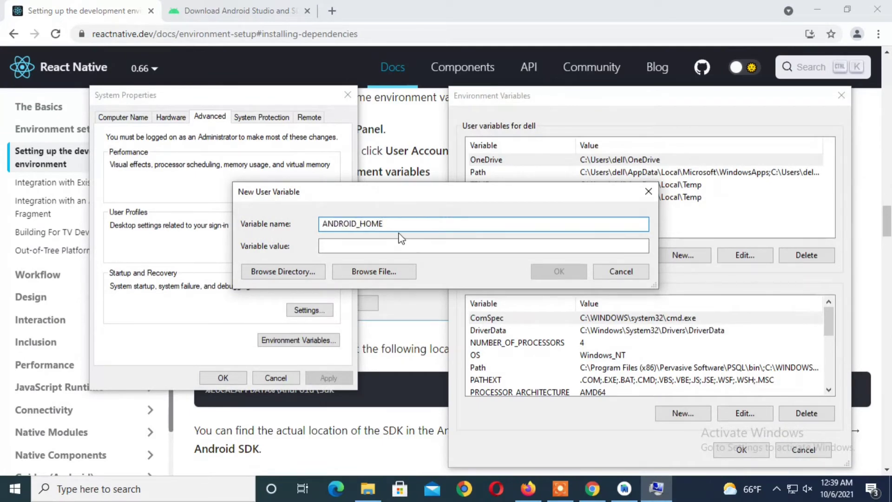
{"action": "left_click", "coordinate": [407, 119]}
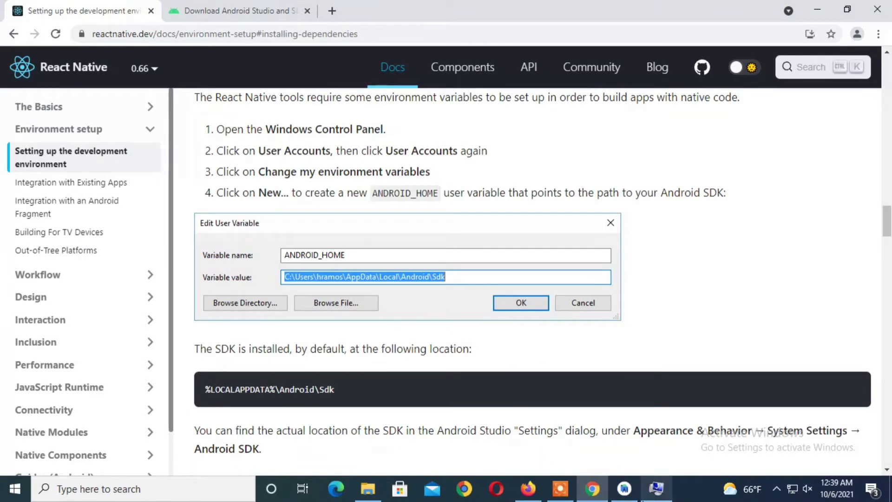
{"action": "left_click", "coordinate": [625, 488]}
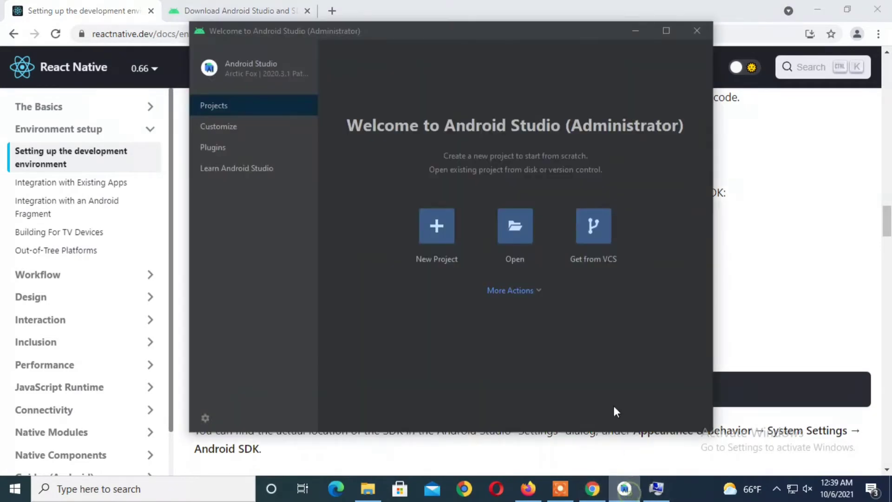
Copy the Android SDK location path from the SDK Manager settings on the Welcome screen
{"action": "left_click", "coordinate": [540, 292]}
{"action": "left_click", "coordinate": [550, 346]}
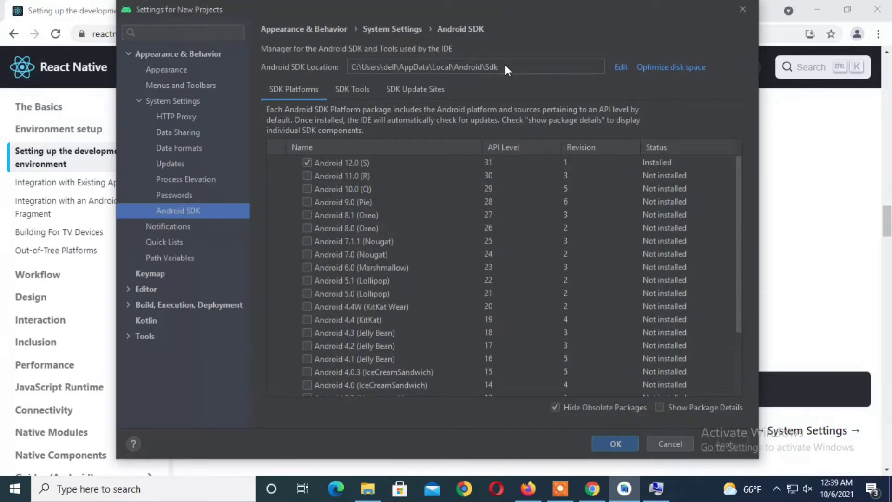
{"action": "left_click_drag", "start_coordinate": [505, 69], "coordinate": [421, 70]}
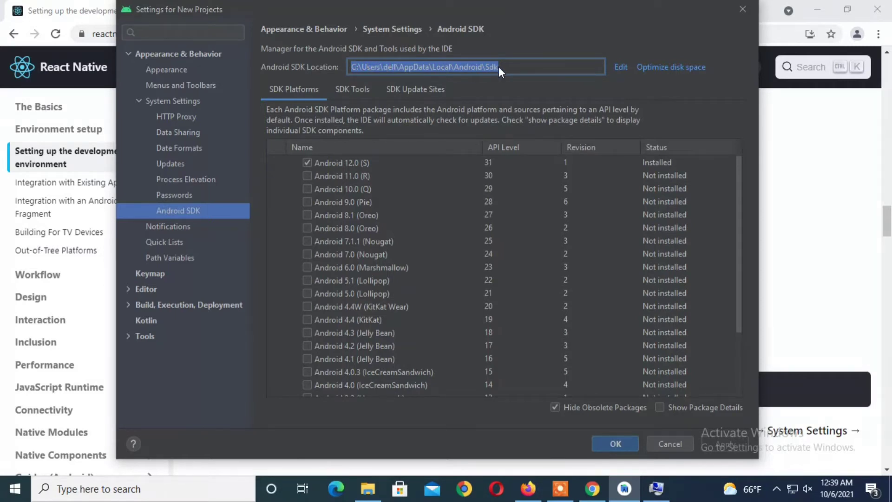
{"action": "left_click_drag", "start_coordinate": [498, 66], "coordinate": [369, 65]}
{"action": "left_click", "coordinate": [664, 485]}
{"action": "type", "text": "ANDROID_HOME"}
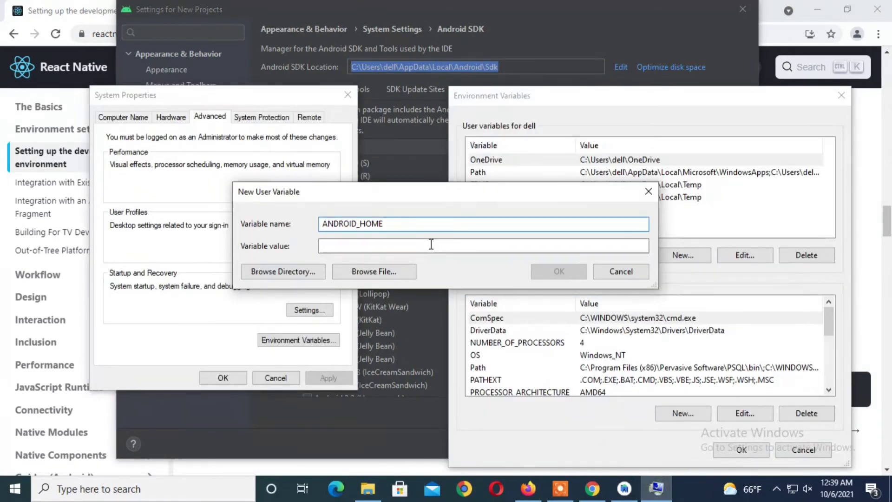
Paste the SDK path as ANDROID_HOME's value, OK all dialogs, and close the SDK settings
{"action": "left_click", "coordinate": [431, 244]}
{"action": "key", "text": "ctrl+v"}
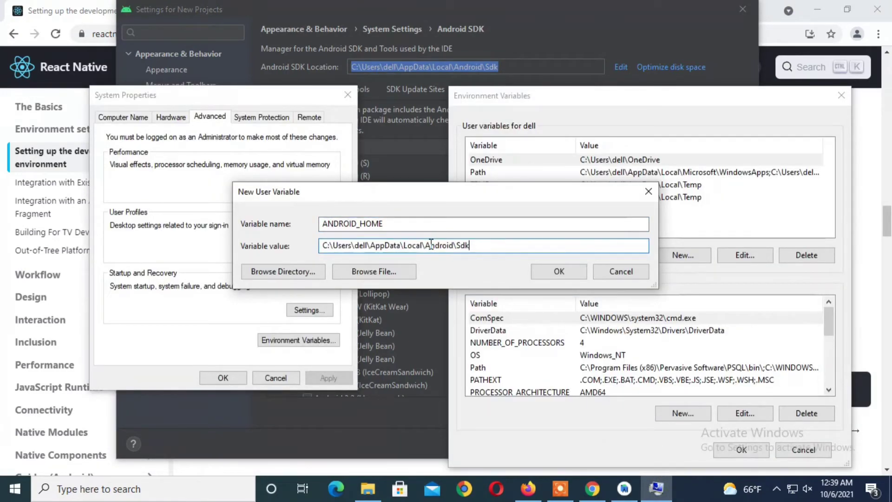
{"action": "left_click", "coordinate": [563, 274]}
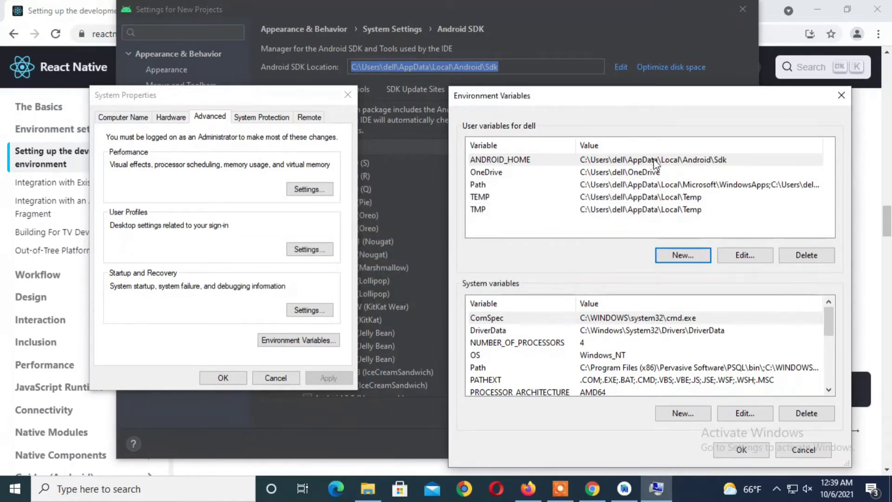
{"action": "left_click", "coordinate": [741, 450]}
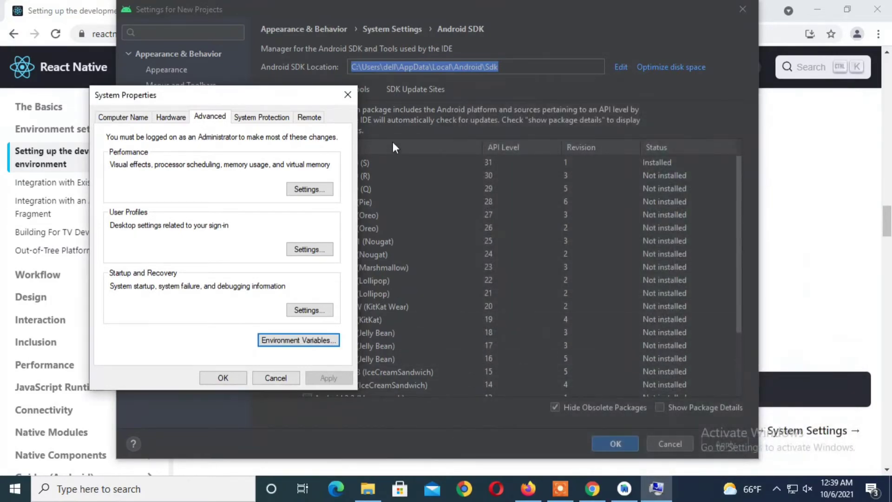
{"action": "left_click", "coordinate": [347, 95]}
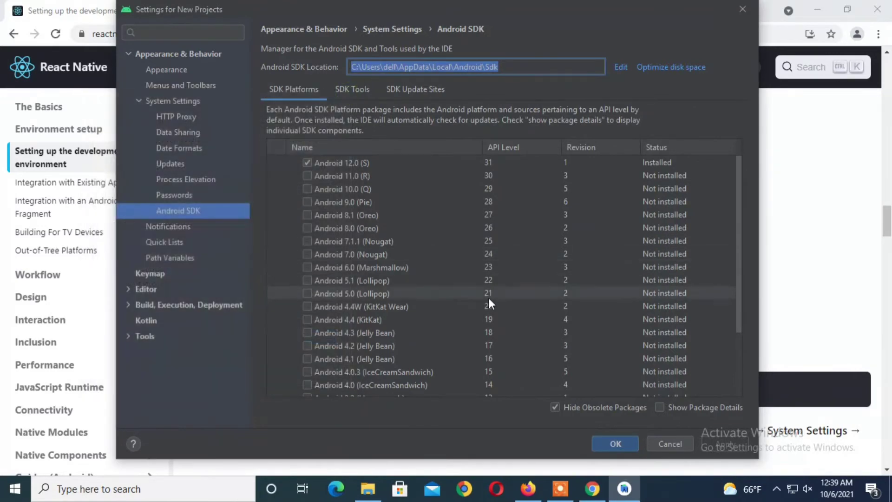
{"action": "left_click", "coordinate": [740, 8]}
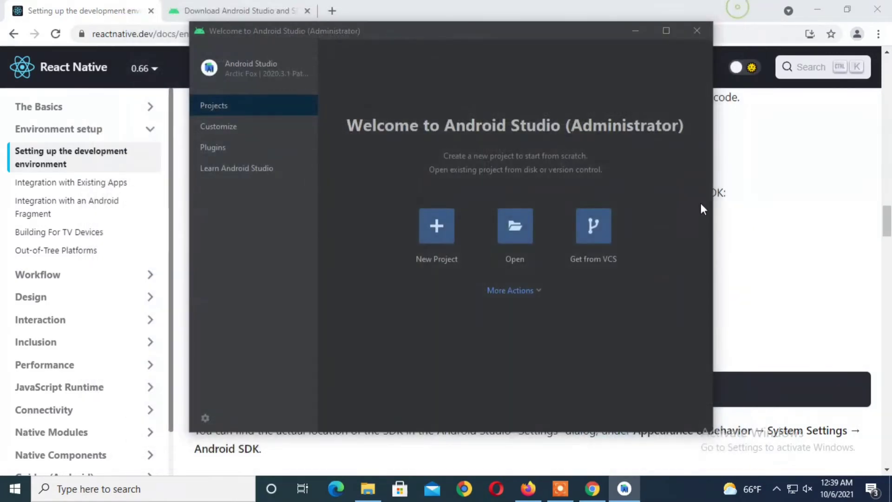
Close Android Studio and Firefox, then launch Command Prompt from a 'cmd' search
{"action": "left_click", "coordinate": [696, 31]}
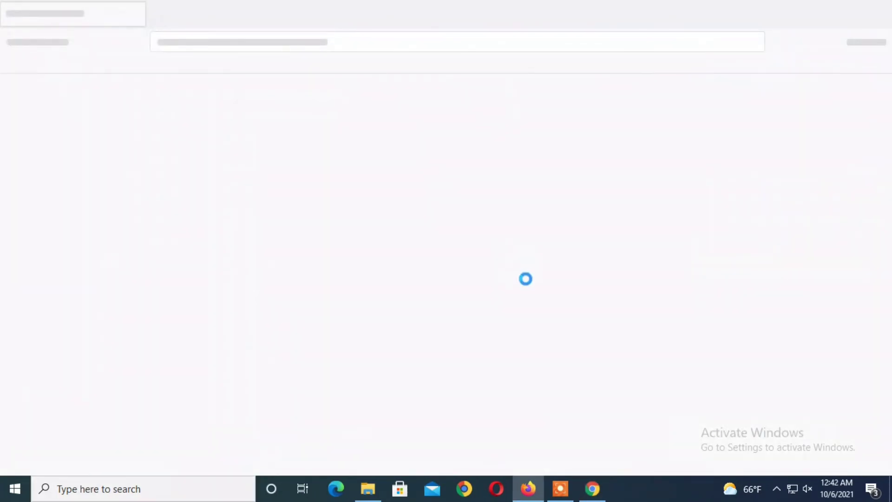
{"action": "left_click", "coordinate": [879, 23]}
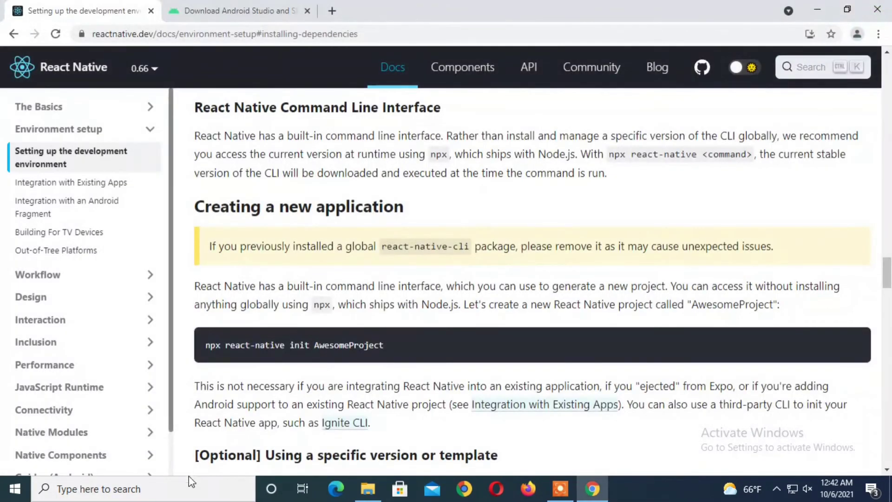
{"action": "left_click", "coordinate": [188, 489]}
{"action": "type", "text": "cmd"}
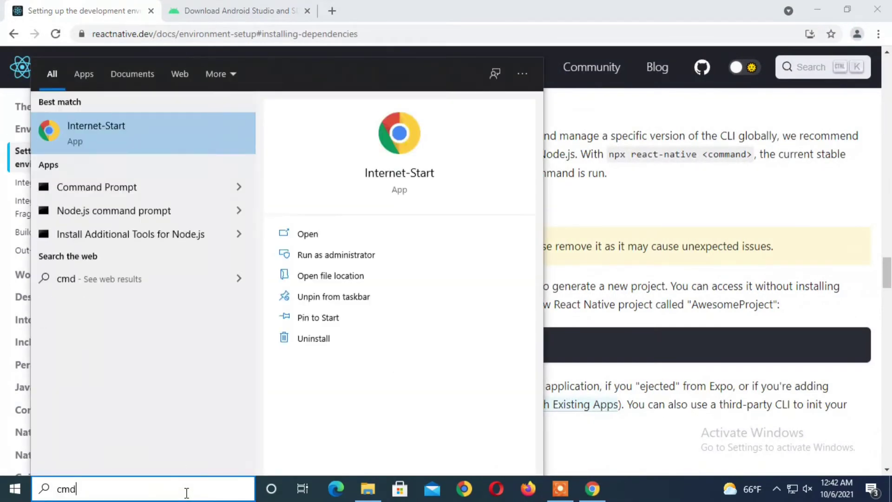
{"action": "left_click", "coordinate": [143, 187]}
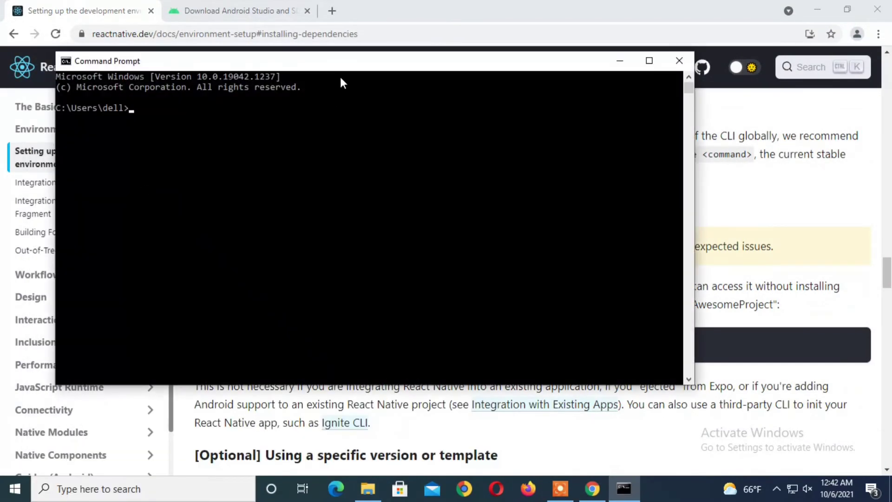
Create the project1 folder in Command Prompt and change into it
{"action": "left_click_drag", "start_coordinate": [344, 64], "coordinate": [499, 168]}
{"action": "type", "text": "m"}
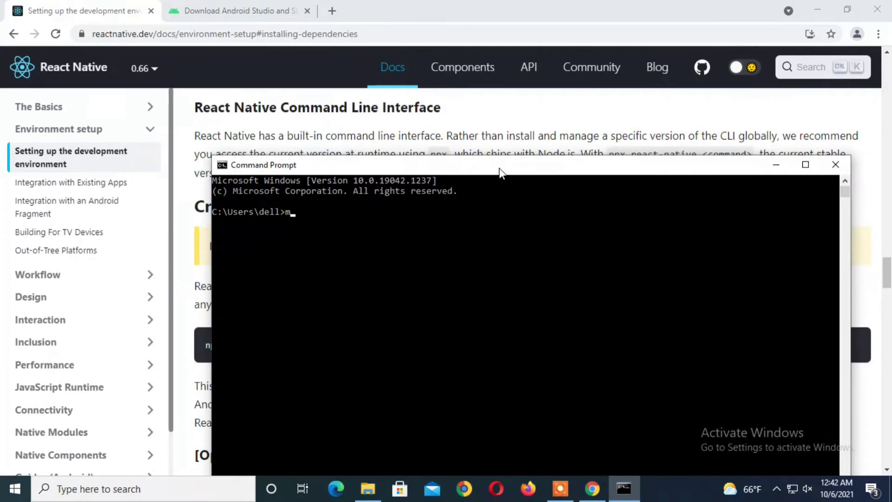
{"action": "type", "text": "k di"}
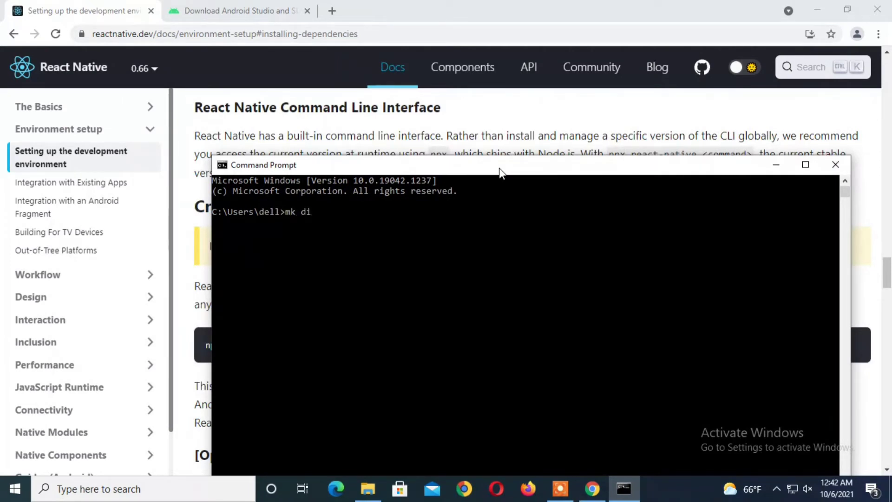
{"action": "key", "text": "BackSpace"}
{"action": "key", "text": "BackSpace"}
{"action": "key", "text": "BackSpace"}
{"action": "type", "text": "dir AwesomeProject"}
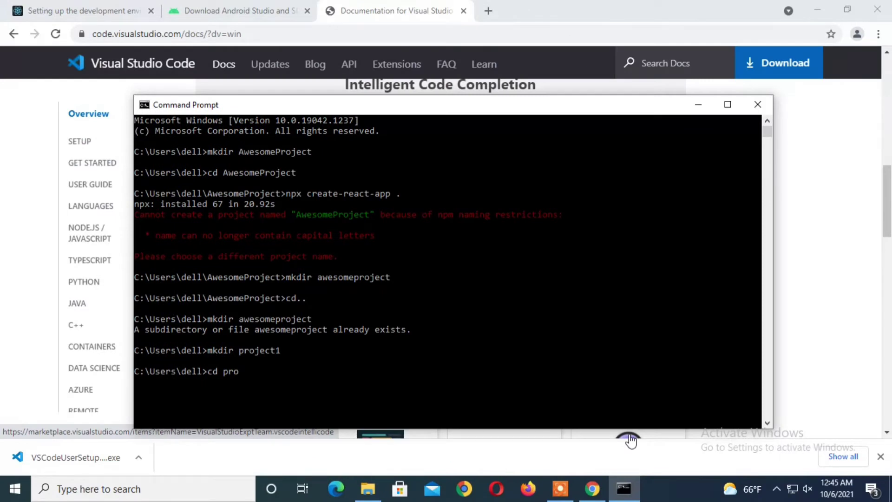
{"action": "type", "text": "e"}
{"action": "key", "text": "Return"}
Recall and run npx create-react-app . inside project1
{"action": "key", "text": "Up"}
{"action": "key", "text": "Up"}
{"action": "key", "text": "Up"}
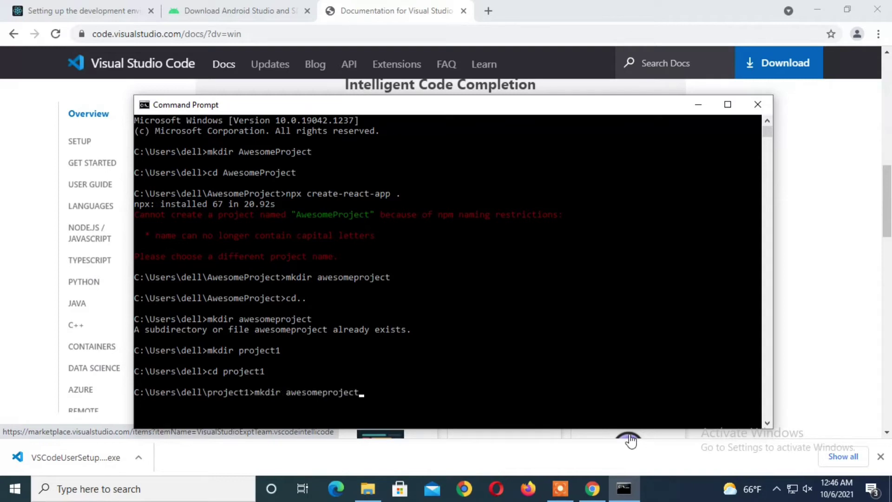
{"action": "key", "text": "Up"}
{"action": "key", "text": "Down"}
{"action": "key", "text": "Up"}
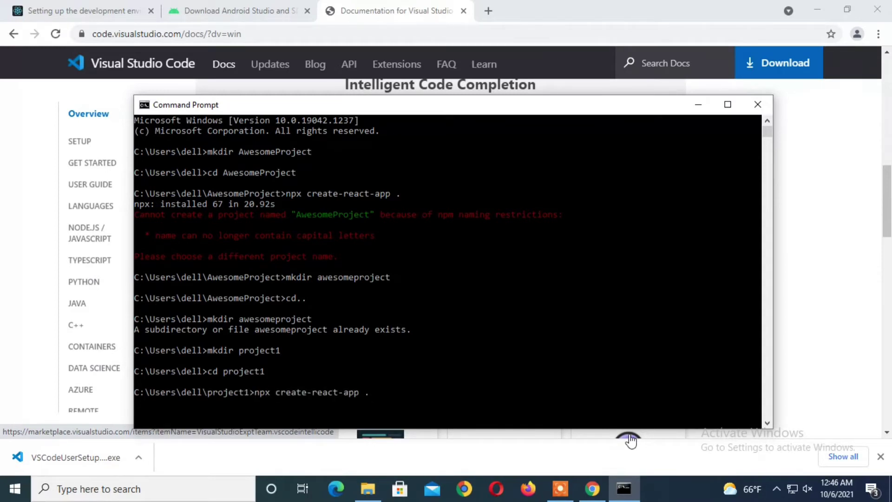
{"action": "key", "text": "Return"}
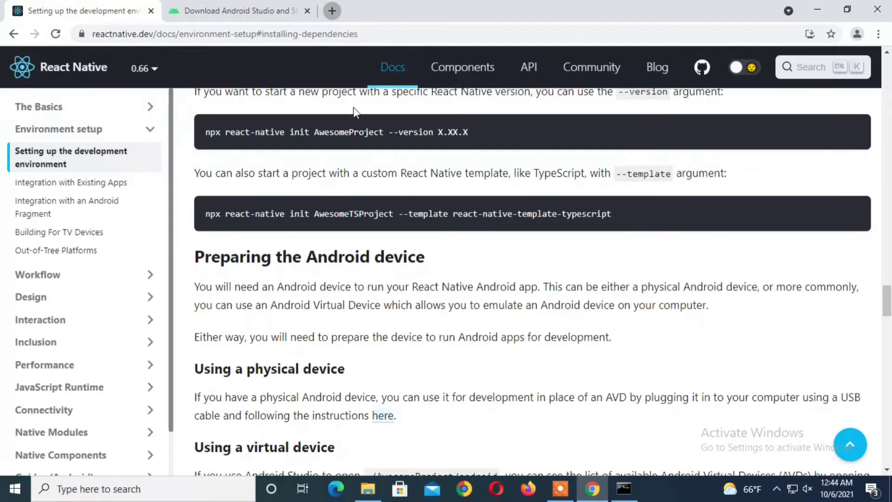
Search Google for 'visual studio code' in a new Chrome tab
{"action": "left_click", "coordinate": [337, 14]}
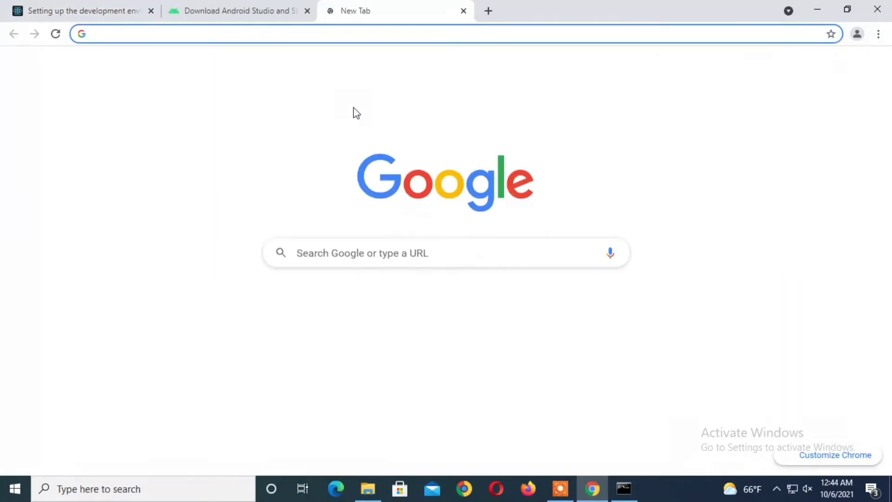
{"action": "left_click", "coordinate": [382, 253]}
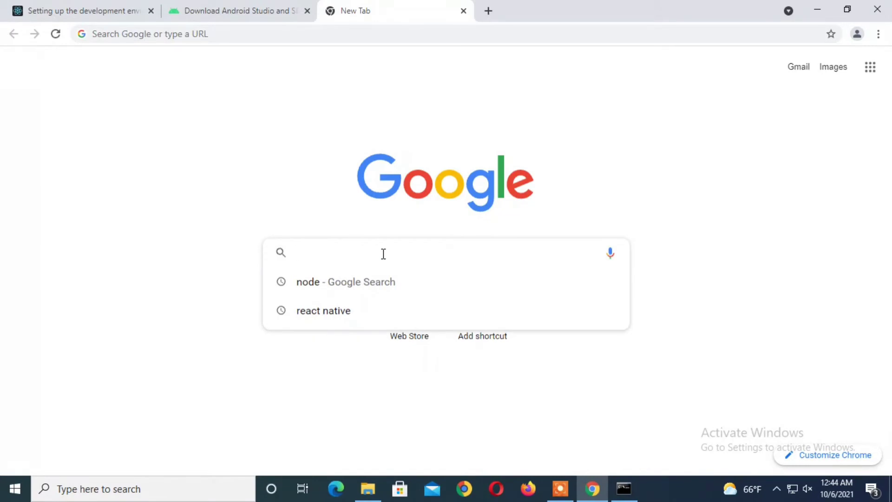
{"action": "type", "text": "vi"}
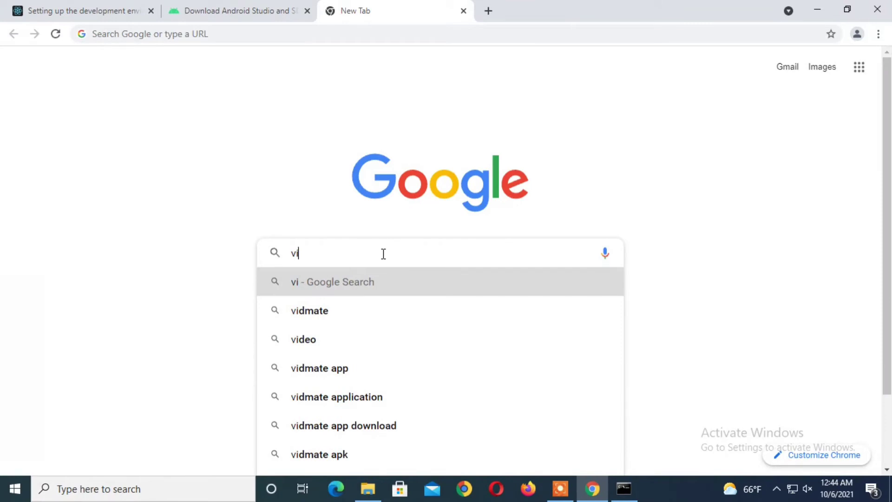
{"action": "type", "text": "s"}
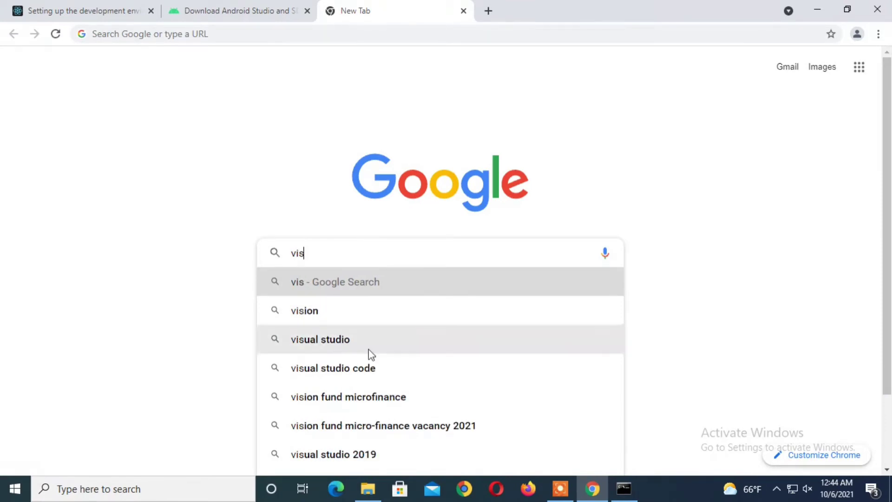
{"action": "left_click", "coordinate": [391, 378]}
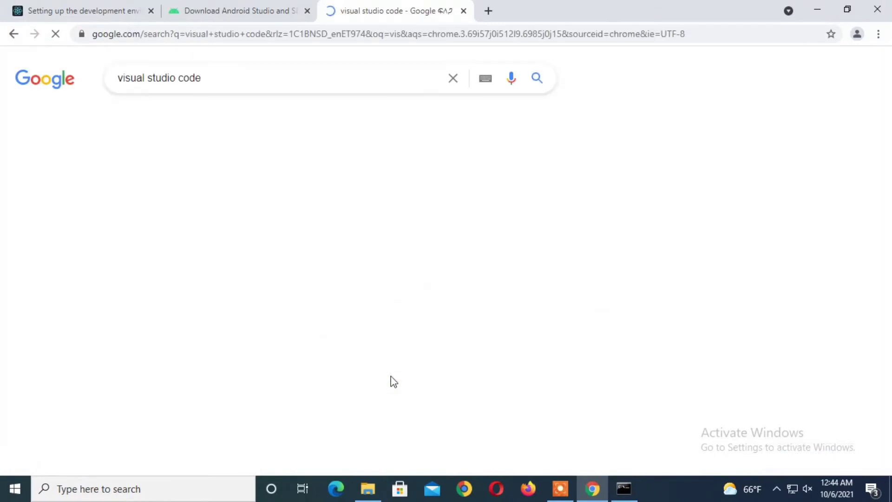
Download the Windows installer from code.visualstudio.com
{"action": "left_click", "coordinate": [251, 190]}
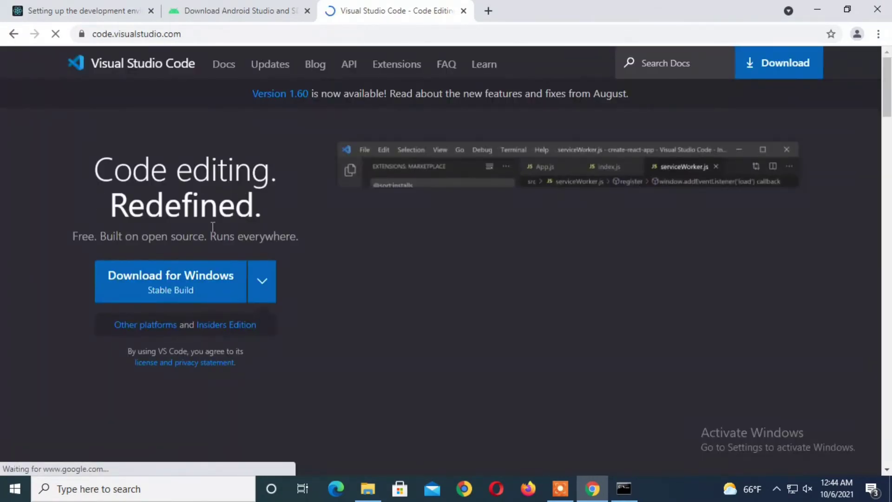
{"action": "left_click", "coordinate": [157, 290]}
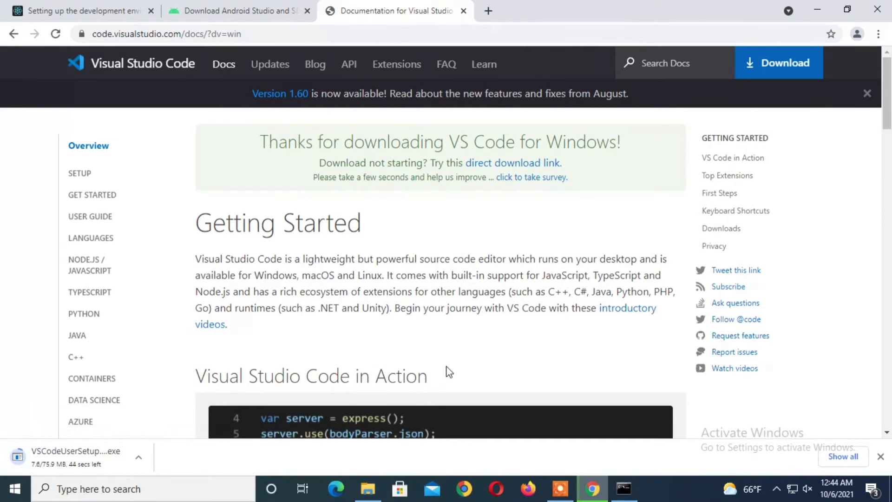
{"action": "scroll", "coordinate": [445, 367], "scroll_direction": "down", "scroll_amount": 3}
{"action": "scroll", "coordinate": [446, 369], "scroll_direction": "down", "scroll_amount": 3}
{"action": "scroll", "coordinate": [446, 372], "scroll_direction": "down", "scroll_amount": 1}
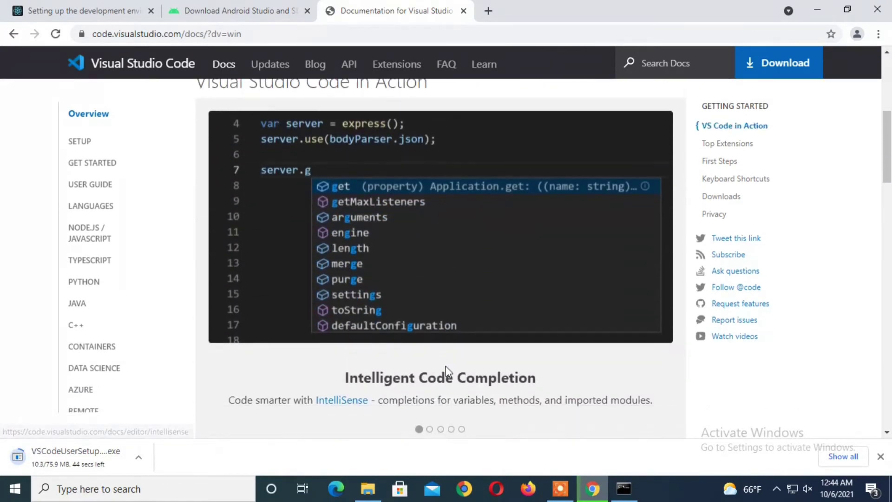
{"action": "scroll", "coordinate": [446, 372], "scroll_direction": "down", "scroll_amount": 2}
{"action": "scroll", "coordinate": [447, 370], "scroll_direction": "down", "scroll_amount": 2}
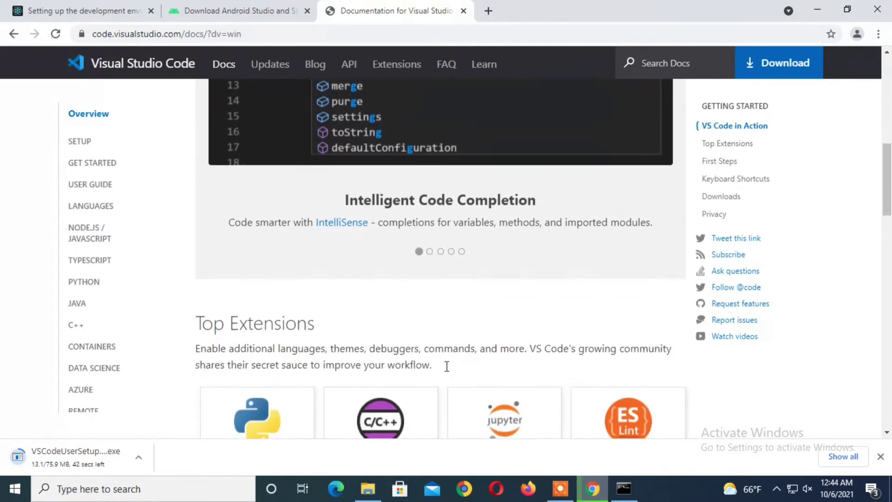
{"action": "scroll", "coordinate": [447, 365], "scroll_direction": "down", "scroll_amount": 2}
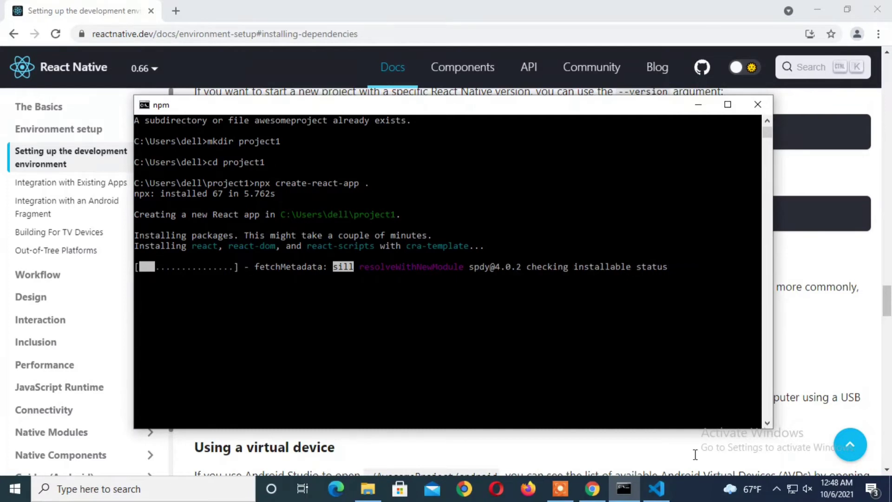
Show VS Code's Explorer sidebar, then minimize the editor to check Command Prompt
{"action": "left_click", "coordinate": [661, 494]}
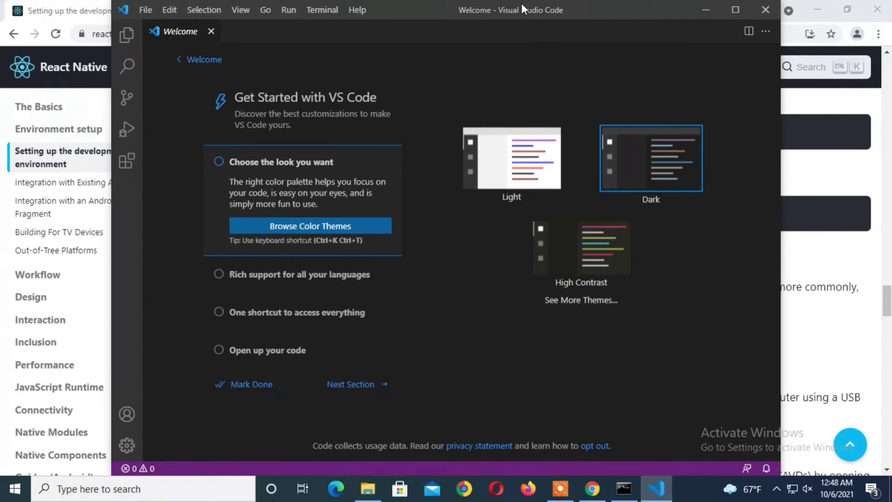
{"action": "key", "text": "ctrl+b"}
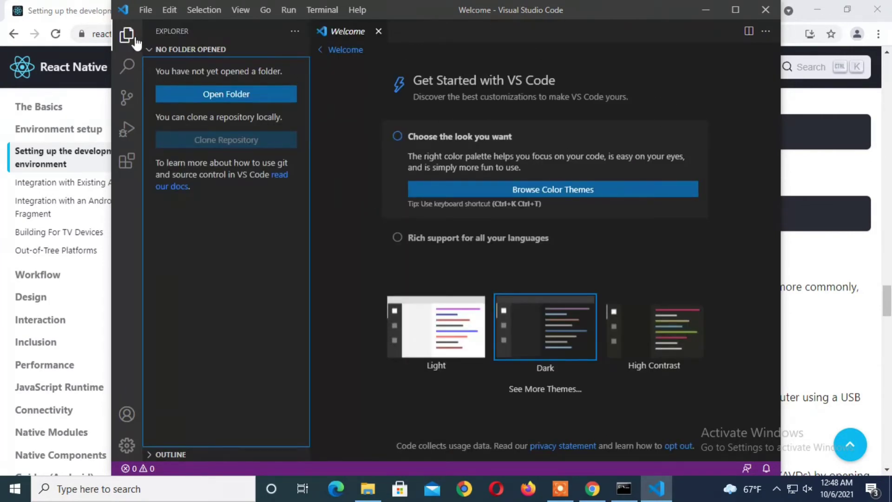
{"action": "left_click", "coordinate": [706, 10]}
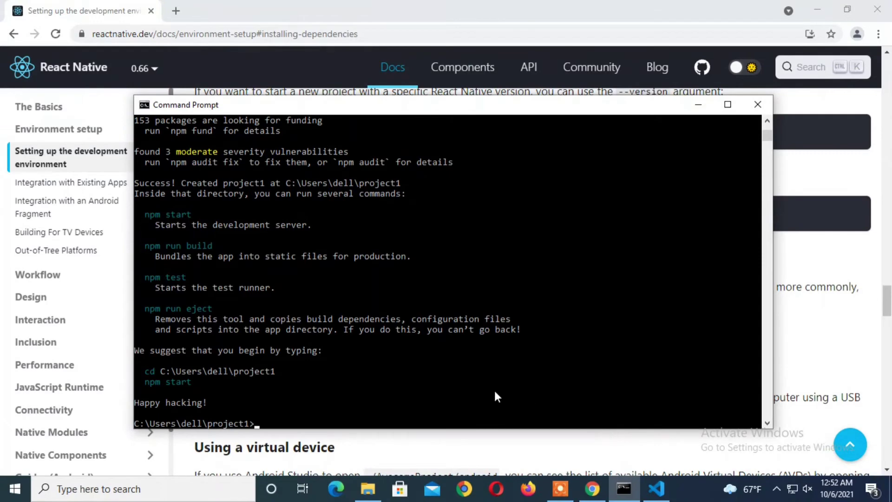
Run npm start in the maximized Command Prompt, then restore and reposition the window
{"action": "left_click_drag", "start_coordinate": [448, 107], "coordinate": [451, 88]}
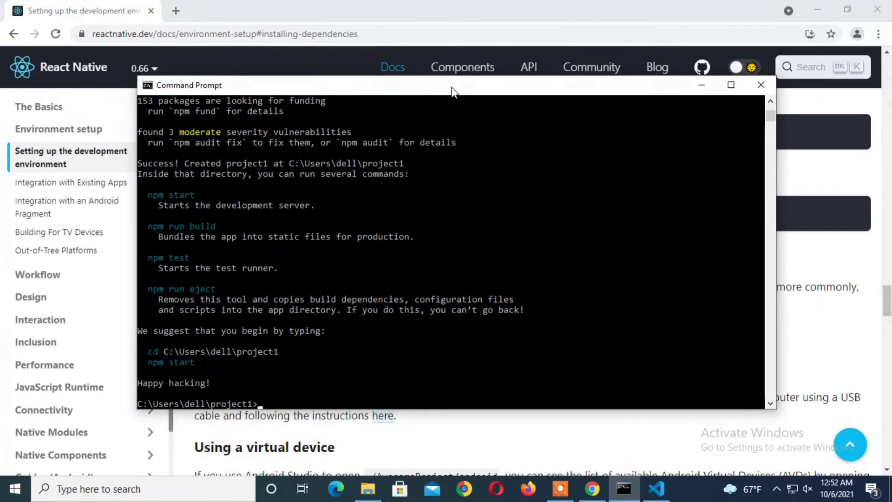
{"action": "left_click", "coordinate": [732, 85]}
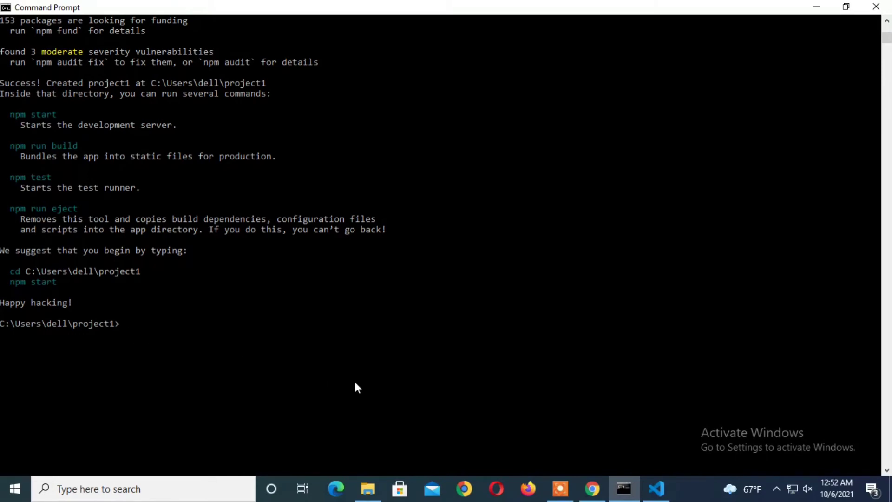
{"action": "type", "text": "n"}
{"action": "type", "text": "pm"}
{"action": "type", "text": " stra"}
{"action": "key", "text": "BackSpace"}
{"action": "key", "text": "BackSpace"}
{"action": "type", "text": "art"}
{"action": "key", "text": "Return"}
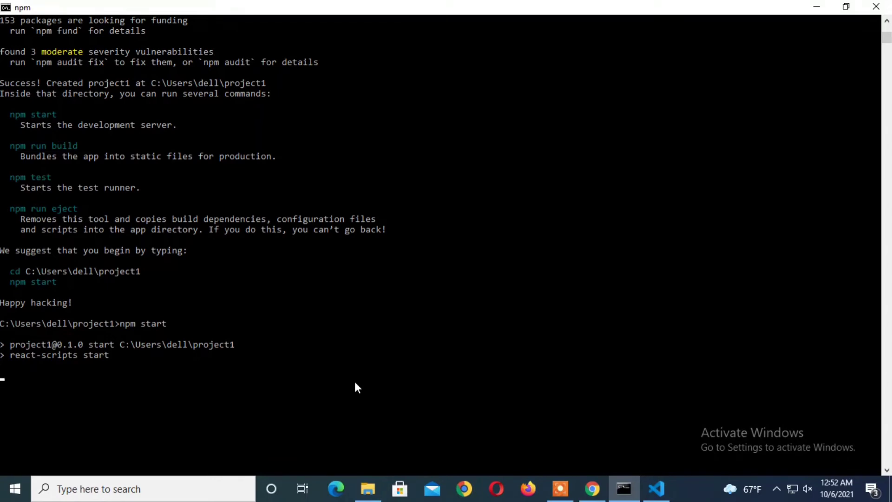
{"action": "left_click", "coordinate": [846, 6]}
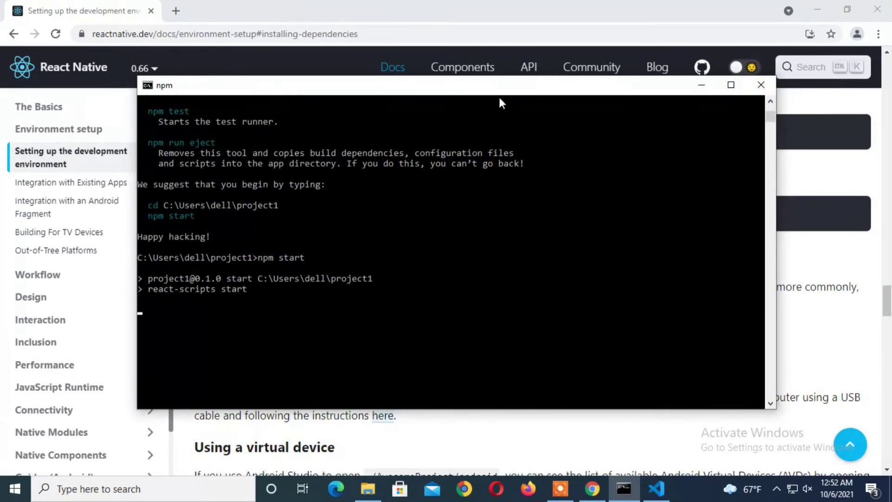
{"action": "left_click_drag", "start_coordinate": [495, 91], "coordinate": [520, 110]}
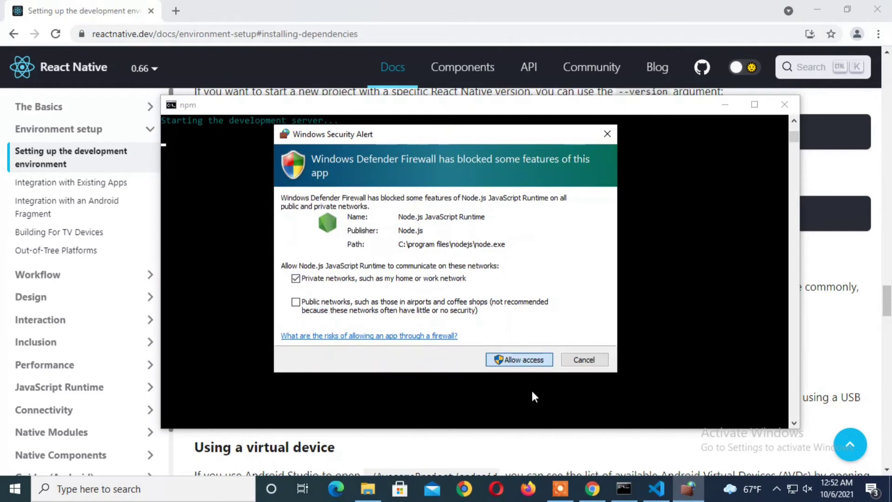
Allow Node.js access in the Windows Security Alert, then bring VS Code forward
{"action": "left_click", "coordinate": [519, 363]}
{"action": "left_click", "coordinate": [520, 364]}
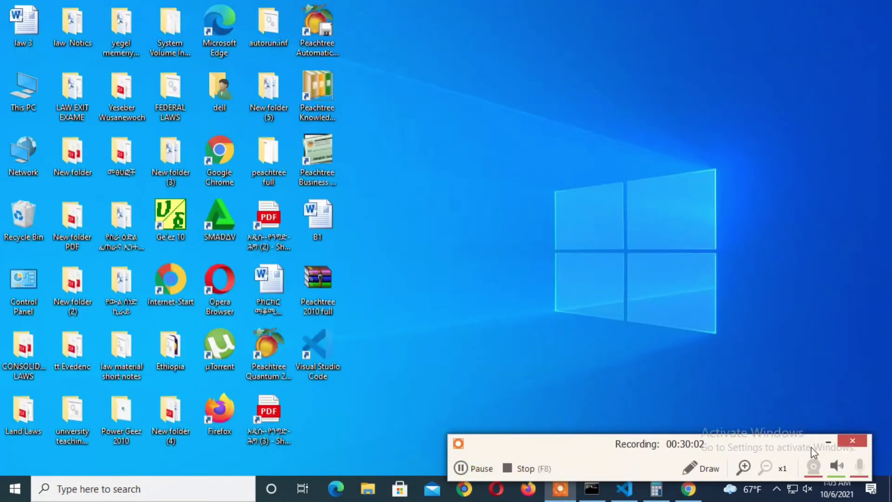
{"action": "left_click", "coordinate": [828, 439]}
{"action": "left_click", "coordinate": [624, 488]}
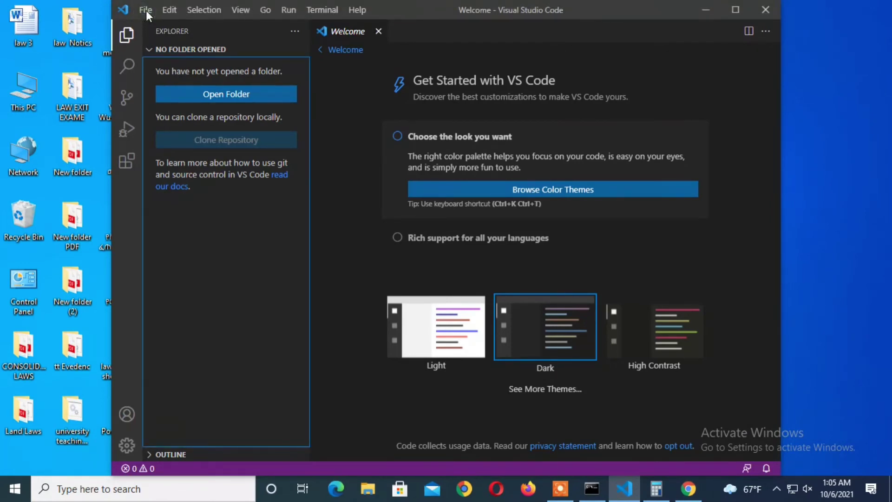
Open the project1 folder as the workspace via File > Open Folder
{"action": "left_click", "coordinate": [145, 10]}
{"action": "mouse_move", "coordinate": [407, 8]}
{"action": "left_mouse_down"}
{"action": "mouse_move", "coordinate": [431, 54]}
{"action": "mouse_move", "coordinate": [434, 38]}
{"action": "left_mouse_up"}
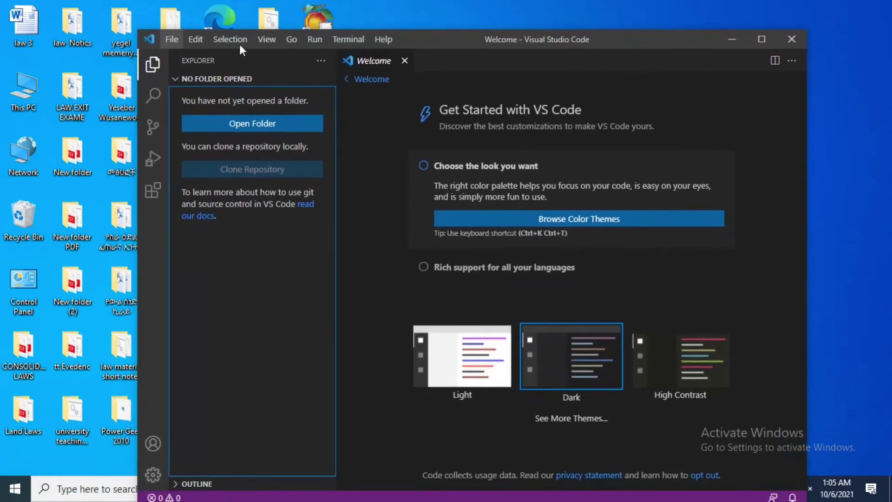
{"action": "left_click", "coordinate": [171, 40]}
{"action": "key", "text": "Down"}
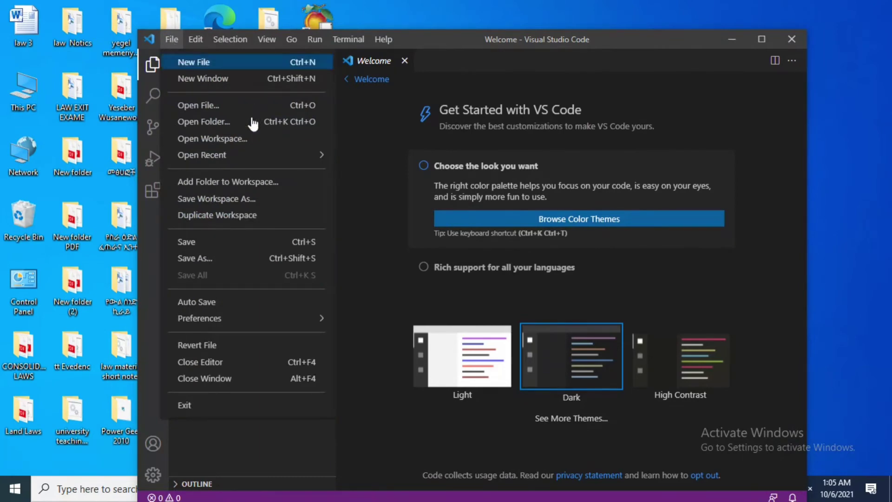
{"action": "key", "text": "Down"}
{"action": "left_click", "coordinate": [252, 122]}
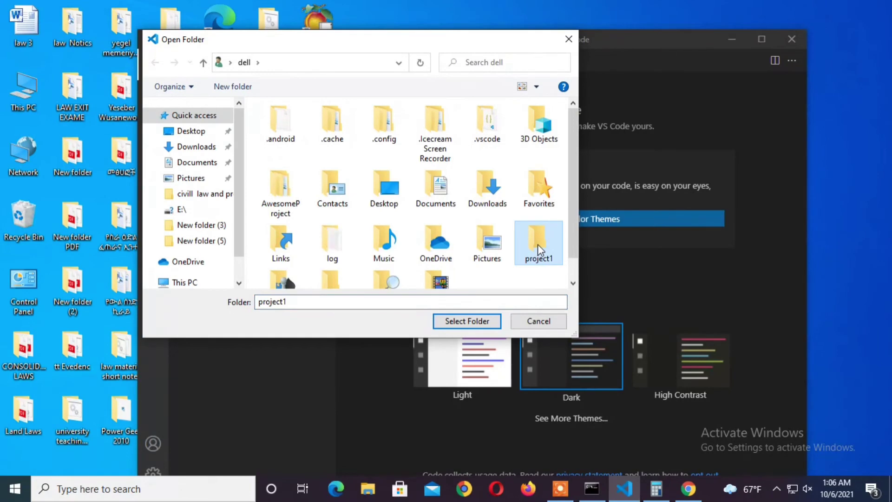
{"action": "left_click", "coordinate": [475, 322]}
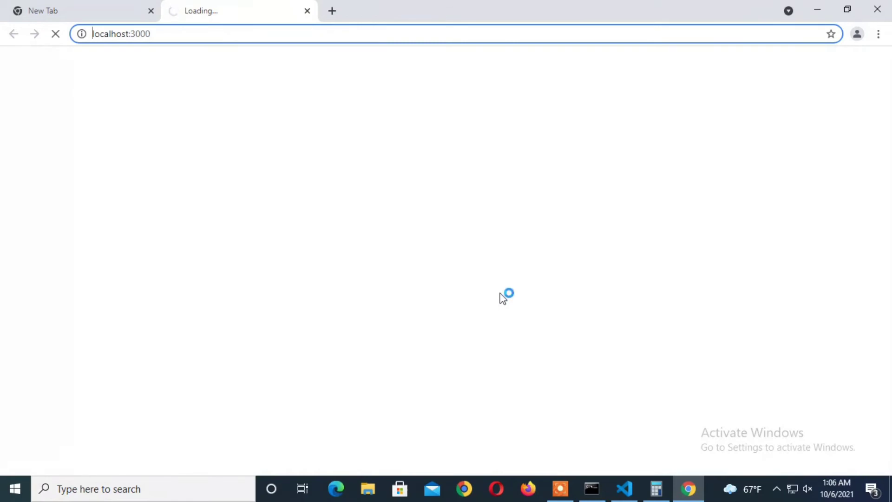
Move and minimize VS Code to view the React starter page at localhost:3000
{"action": "left_click", "coordinate": [627, 491]}
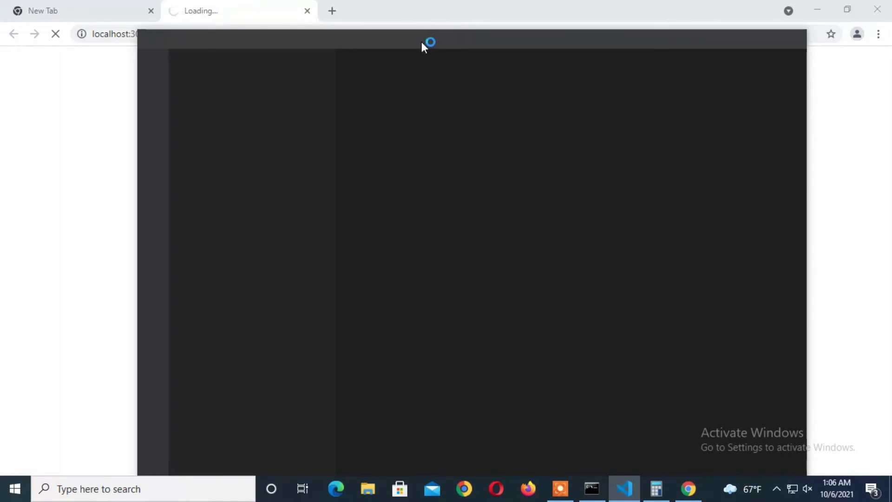
{"action": "mouse_move", "coordinate": [422, 42]}
{"action": "left_mouse_down"}
{"action": "mouse_move", "coordinate": [473, 40]}
{"action": "mouse_move", "coordinate": [408, 45]}
{"action": "left_mouse_up"}
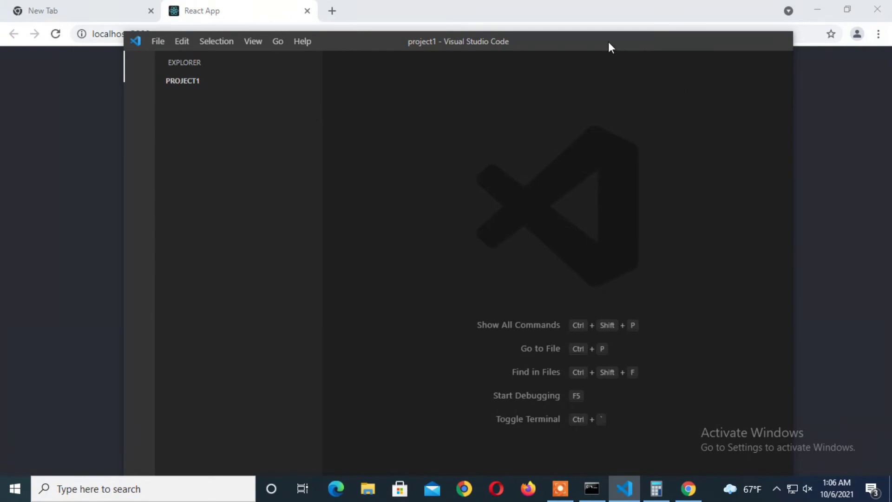
{"action": "left_click_drag", "start_coordinate": [608, 42], "coordinate": [598, 188]}
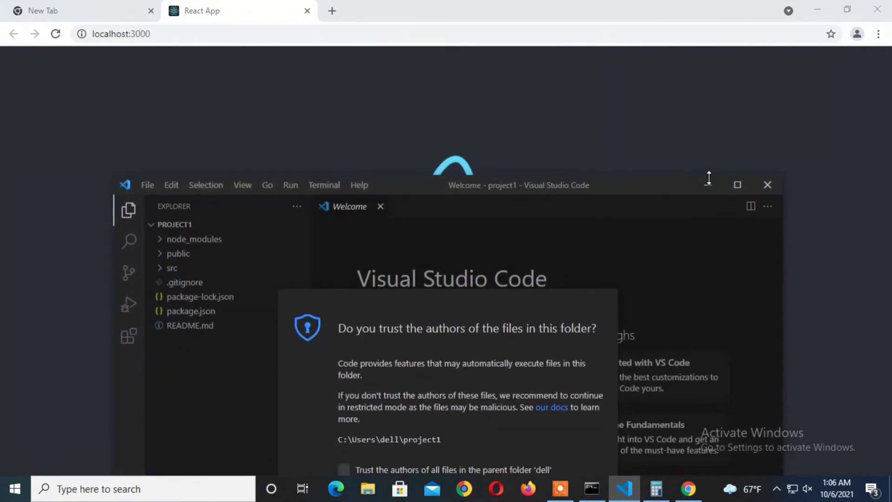
{"action": "left_click", "coordinate": [709, 187]}
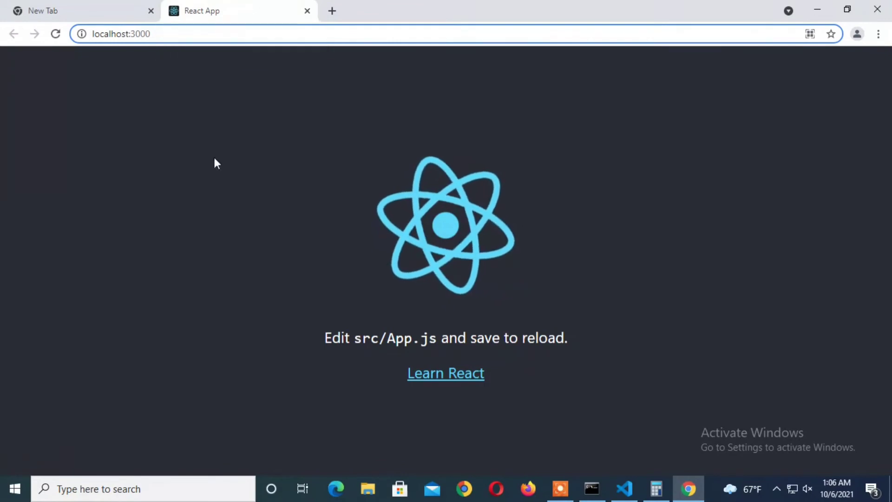
Trust the authors of project1 and all files in its parent folder
{"action": "left_click", "coordinate": [627, 481]}
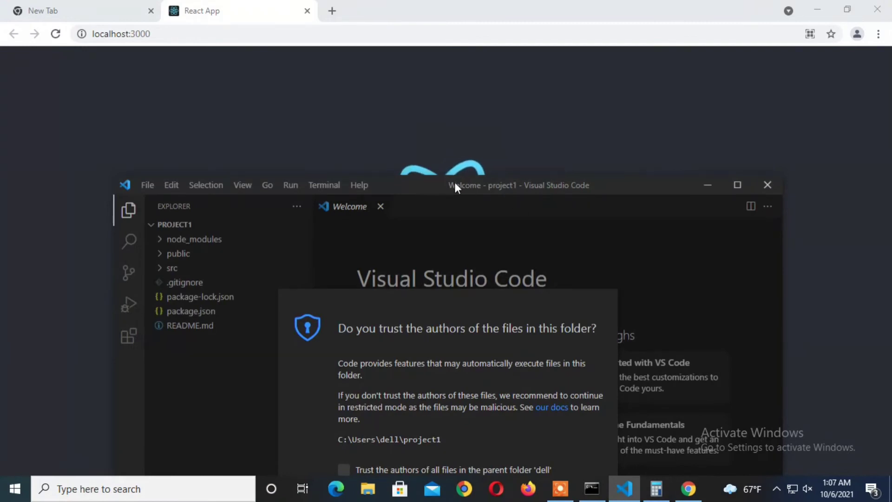
{"action": "left_click_drag", "start_coordinate": [454, 185], "coordinate": [448, 83]}
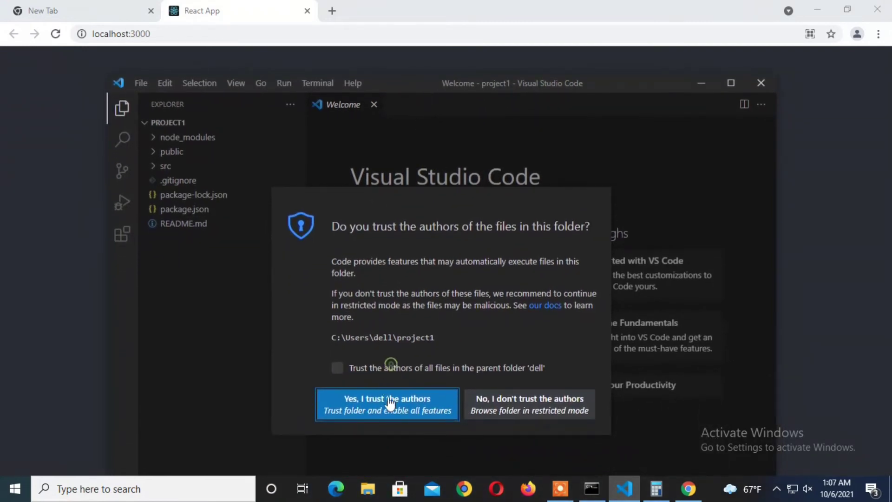
{"action": "left_click", "coordinate": [351, 375]}
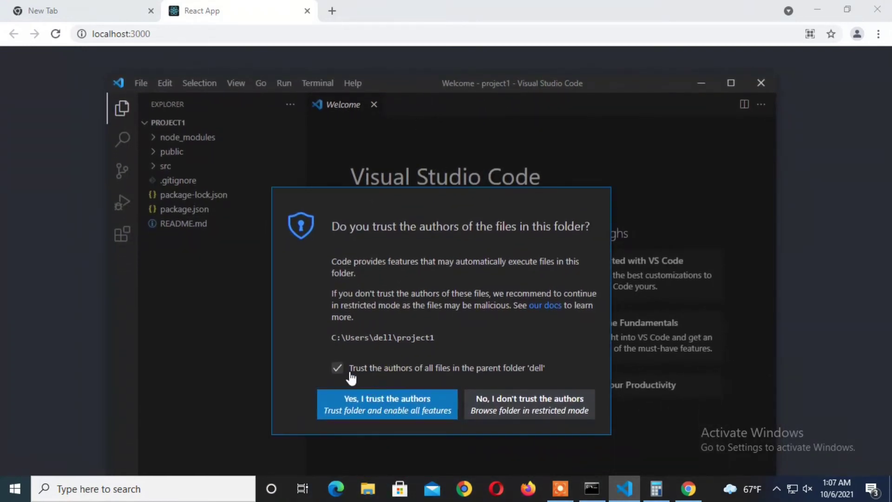
{"action": "left_click", "coordinate": [379, 416]}
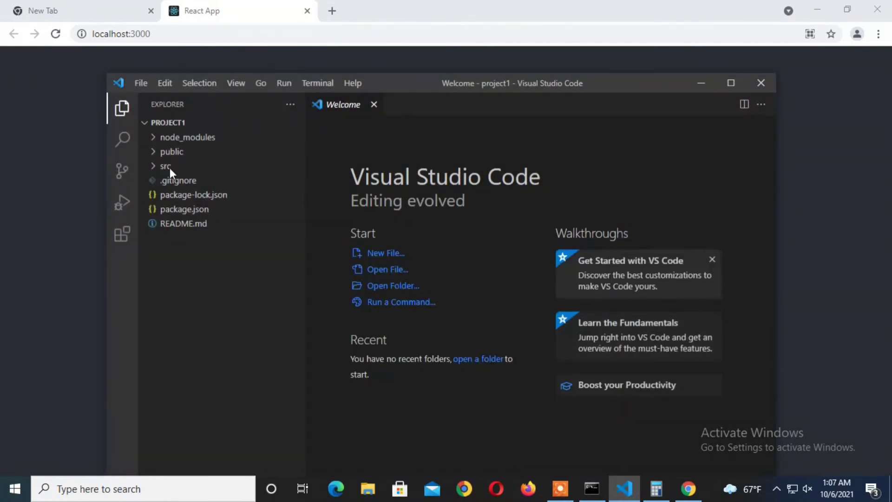
Expand src, open App.js, and move the editor aside to reveal the running app
{"action": "mouse_move", "coordinate": [146, 209]}
{"action": "key", "text": "Right"}
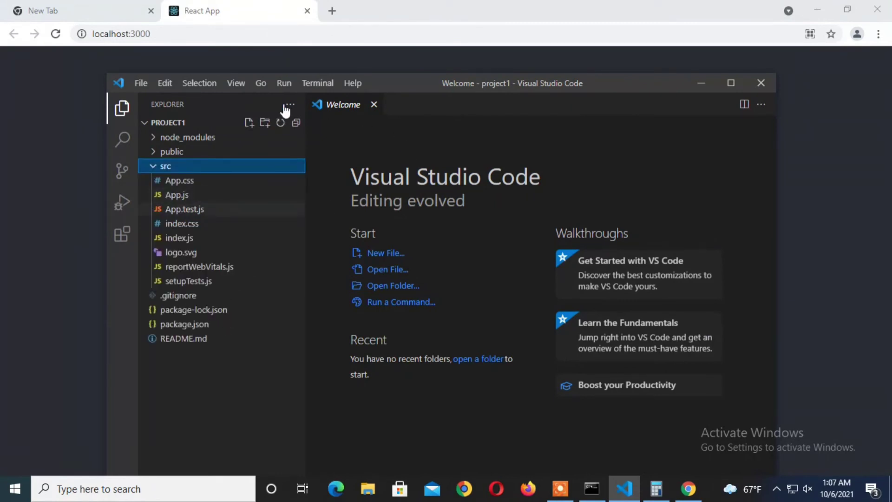
{"action": "left_click", "coordinate": [194, 196]}
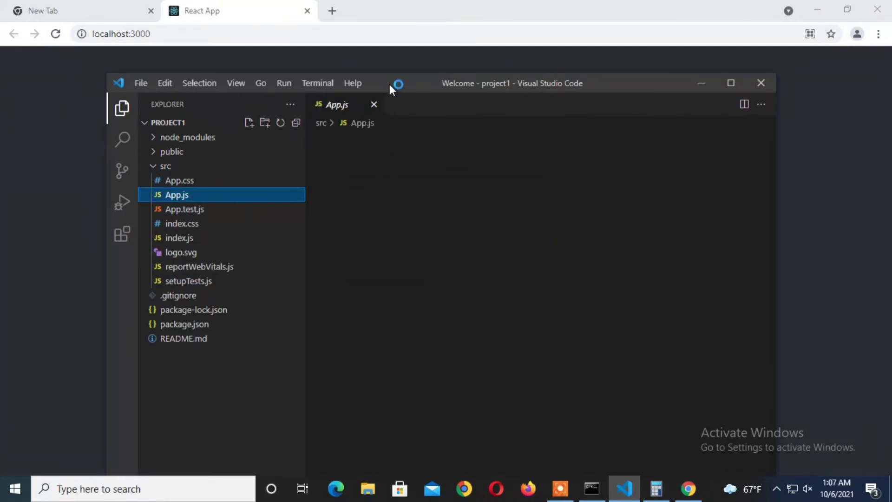
{"action": "left_click_drag", "start_coordinate": [389, 84], "coordinate": [404, 57]}
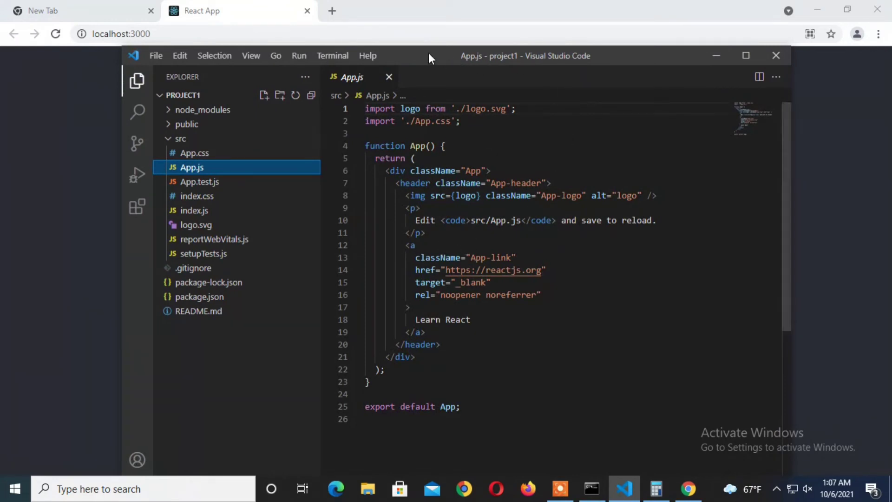
{"action": "mouse_move", "coordinate": [428, 52]}
{"action": "left_mouse_down"}
{"action": "mouse_move", "coordinate": [490, 286]}
{"action": "mouse_move", "coordinate": [217, 164]}
{"action": "mouse_move", "coordinate": [197, 124]}
{"action": "mouse_move", "coordinate": [634, 96]}
{"action": "mouse_move", "coordinate": [610, 96]}
{"action": "mouse_move", "coordinate": [854, 175]}
{"action": "mouse_move", "coordinate": [845, 113]}
{"action": "mouse_move", "coordinate": [570, 128]}
{"action": "left_mouse_up"}
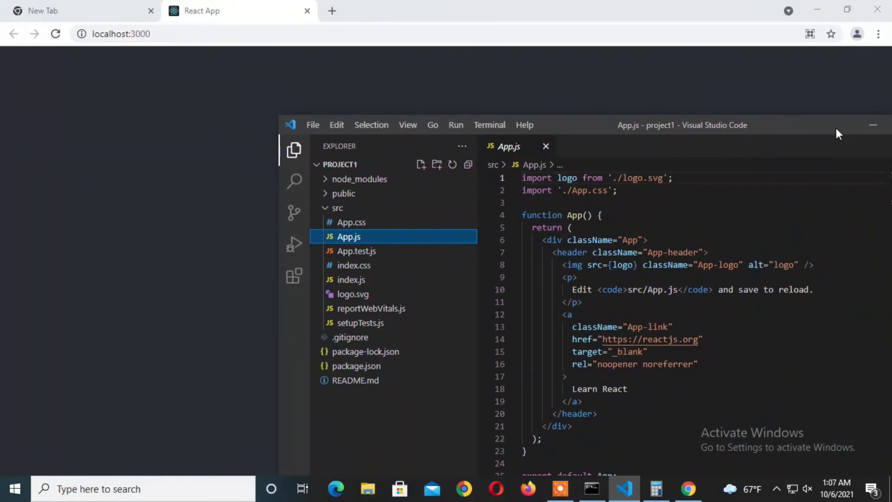
Arrange a narrowed Chrome window showing localhost:3000 on the left beside VS Code
{"action": "left_click", "coordinate": [848, 9]}
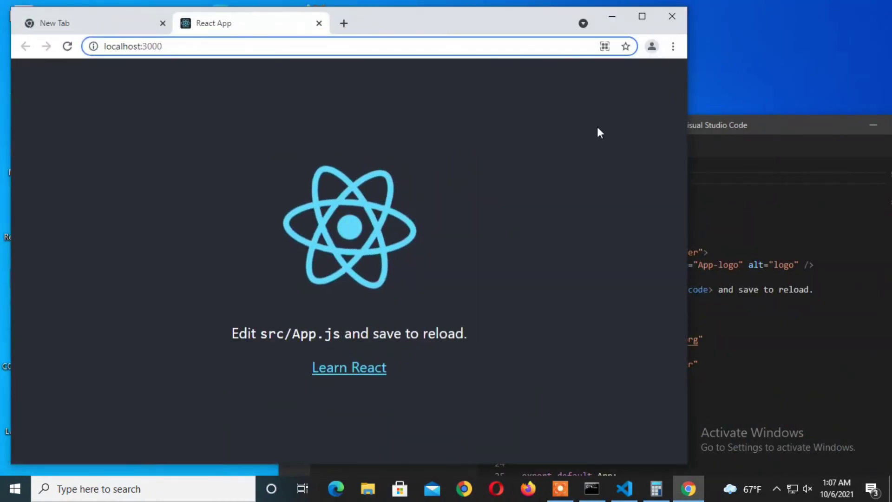
{"action": "left_click", "coordinate": [687, 156]}
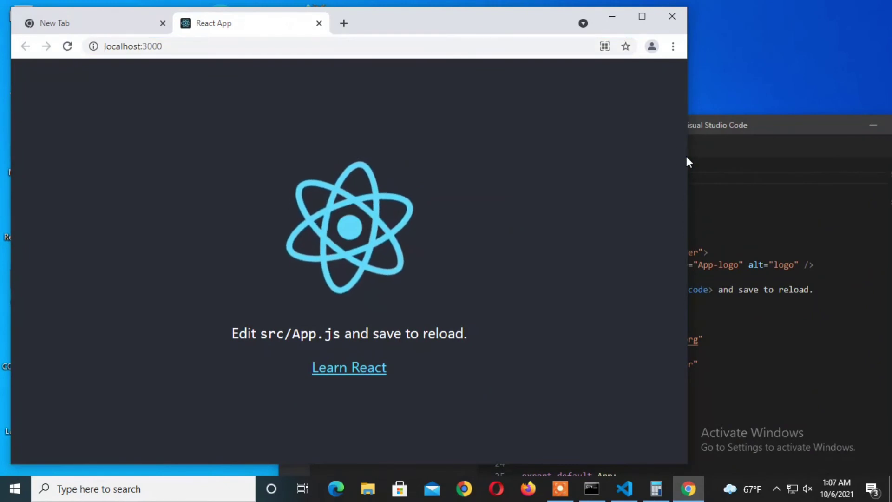
{"action": "left_click_drag", "start_coordinate": [687, 163], "coordinate": [364, 167]}
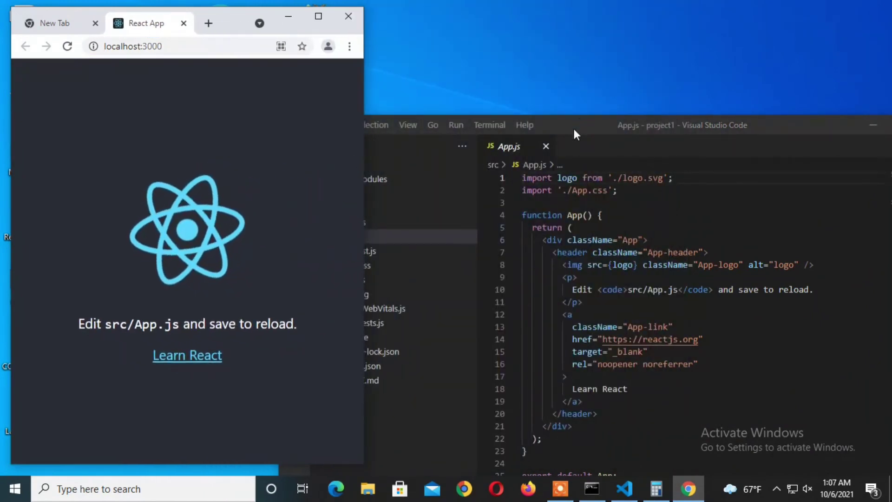
{"action": "mouse_move", "coordinate": [573, 126]}
{"action": "left_mouse_down"}
{"action": "mouse_move", "coordinate": [624, 52]}
{"action": "mouse_move", "coordinate": [621, 37]}
{"action": "left_mouse_up"}
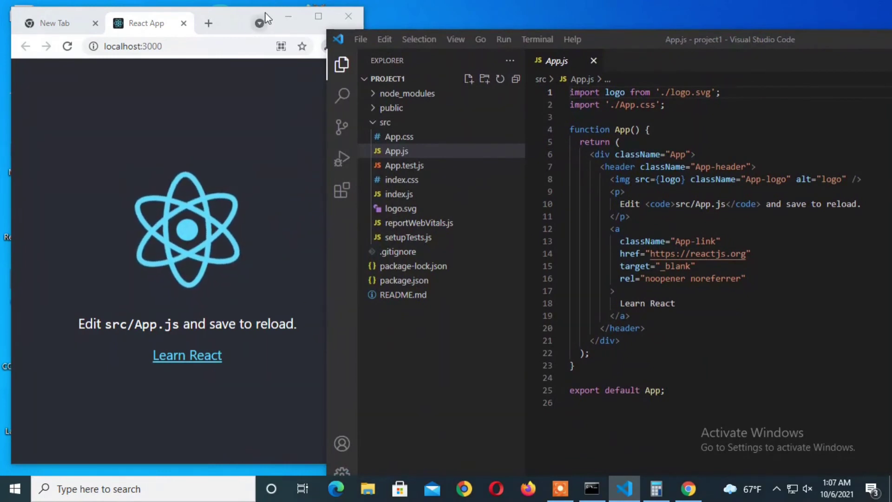
{"action": "left_click_drag", "start_coordinate": [244, 18], "coordinate": [197, 27]}
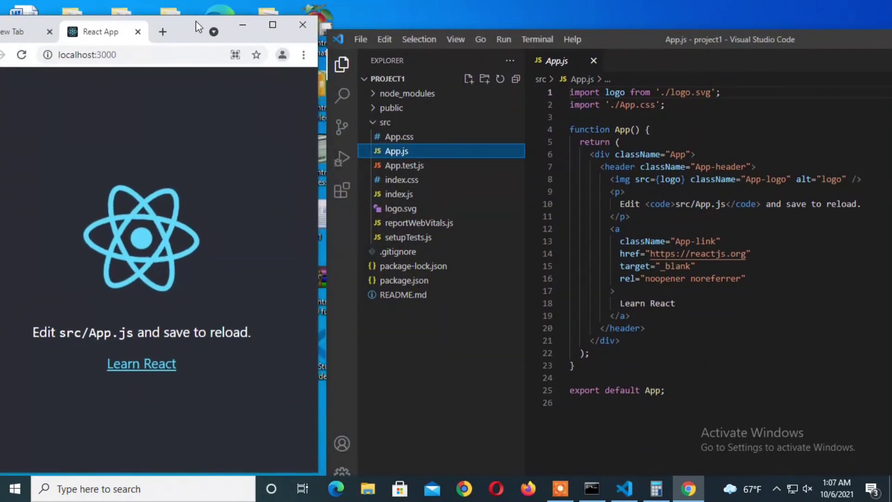
{"action": "left_click_drag", "start_coordinate": [613, 36], "coordinate": [603, 17]}
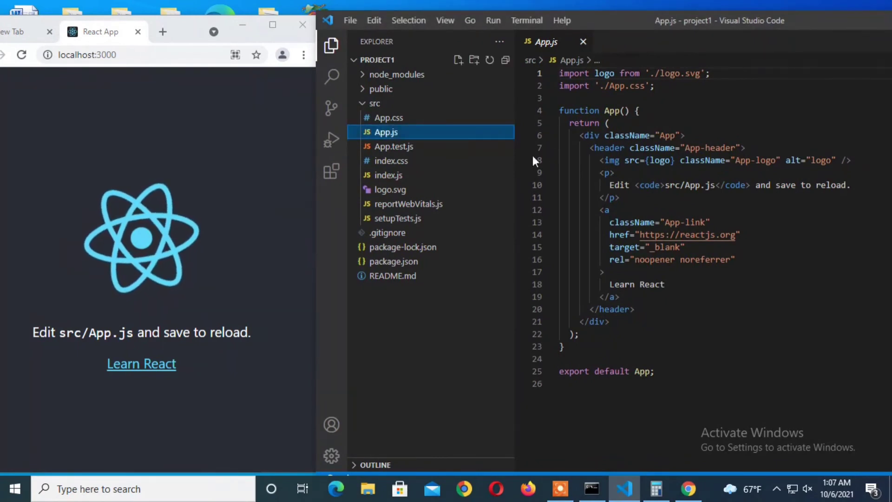
Select setupTests.js, reportWebVitals.js and logo.svg in src and move them to the Recycle Bin
{"action": "left_click", "coordinate": [415, 220]}
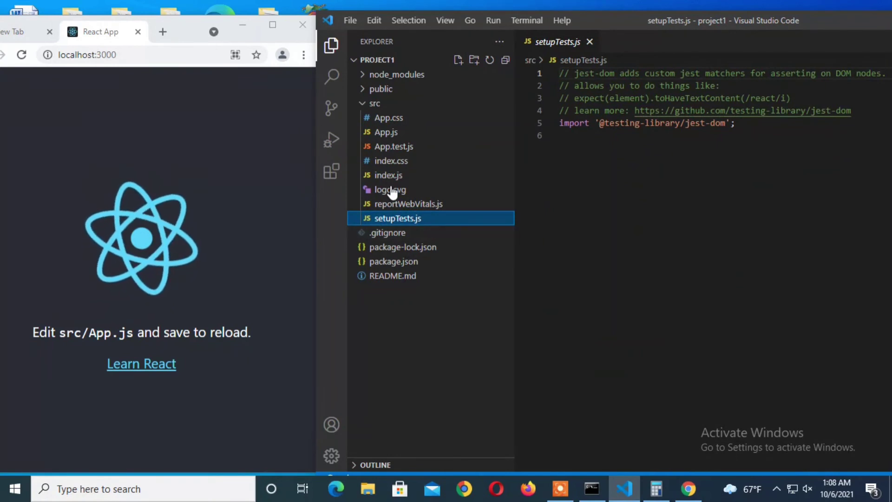
{"action": "key", "text": "shift+Up"}
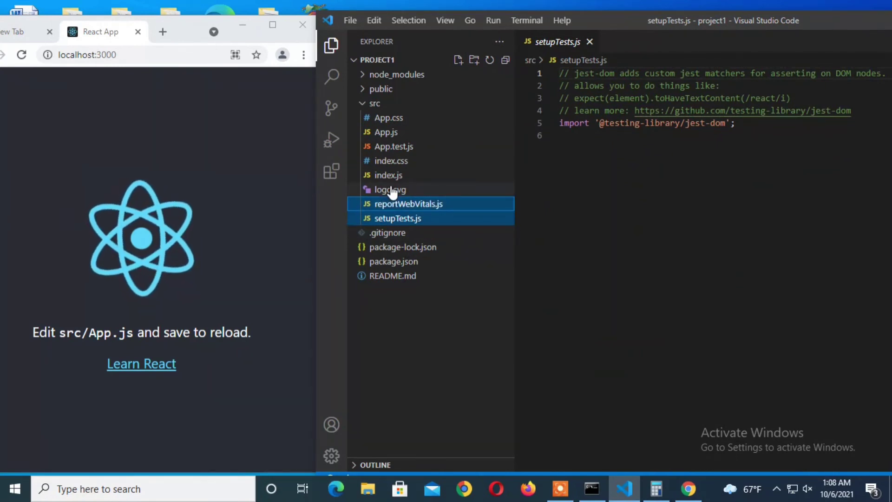
{"action": "key", "text": "shift+Up"}
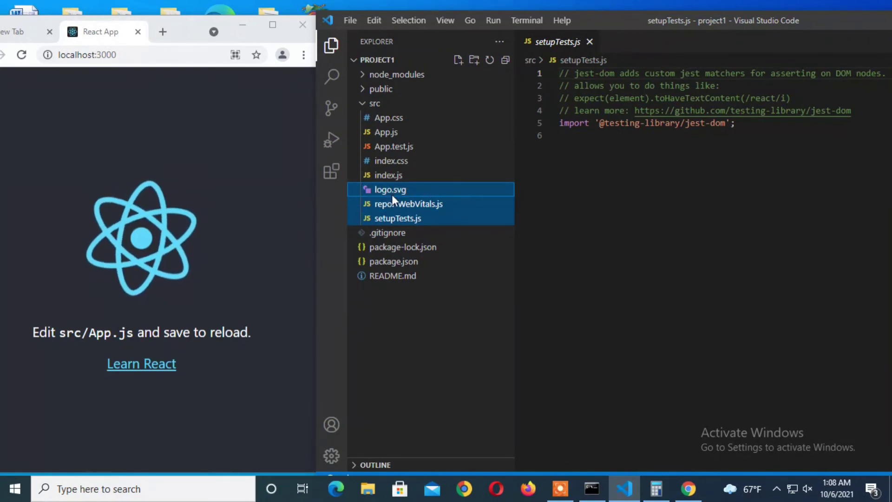
{"action": "key", "text": "Delete"}
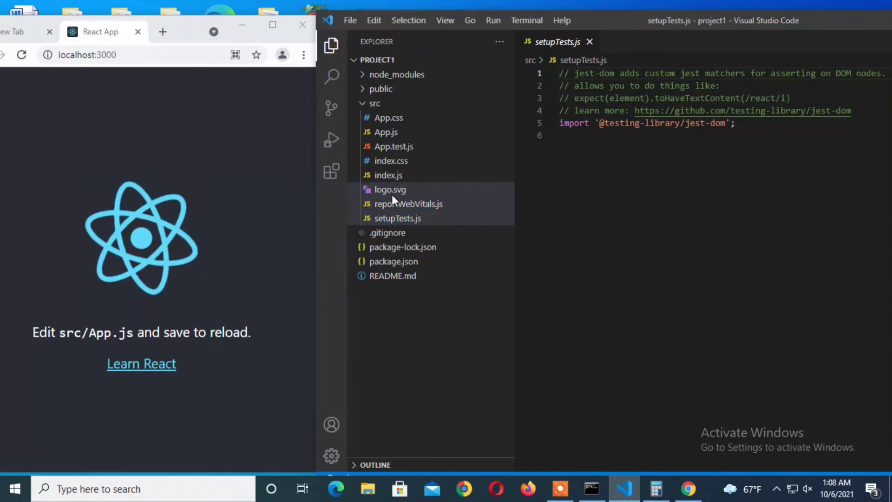
{"action": "right_click", "coordinate": [392, 195]}
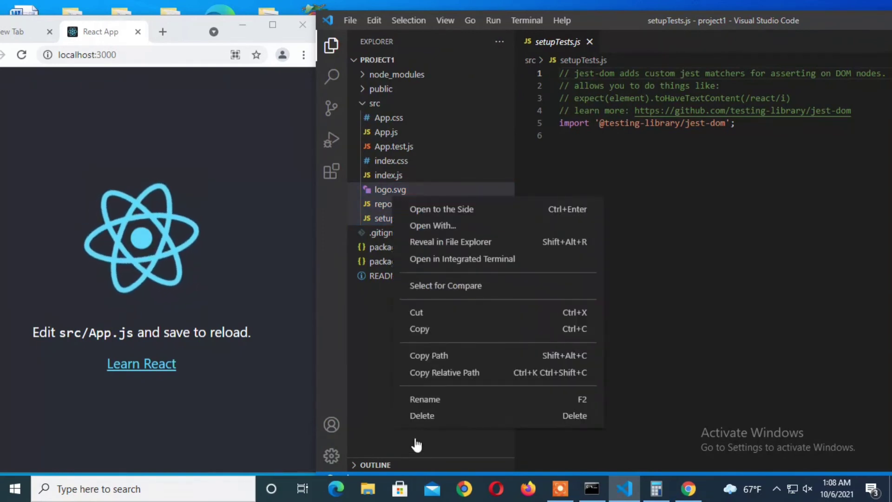
{"action": "left_click", "coordinate": [433, 417]}
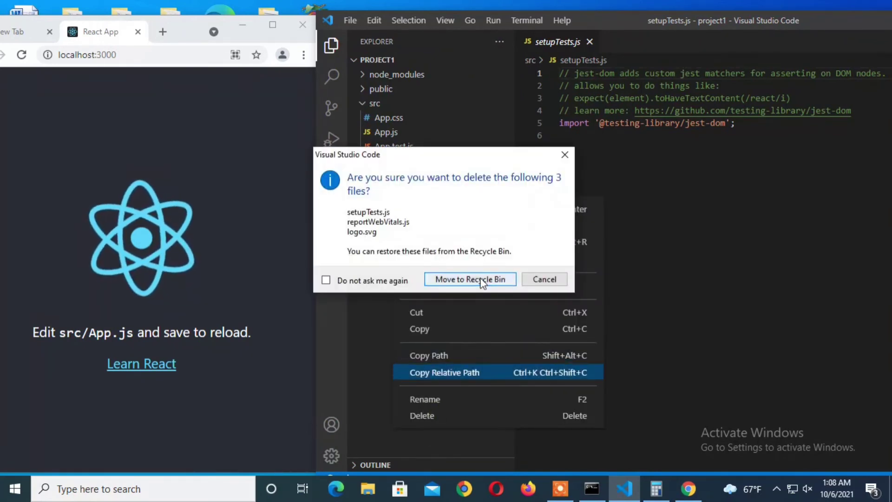
{"action": "left_click", "coordinate": [479, 280]}
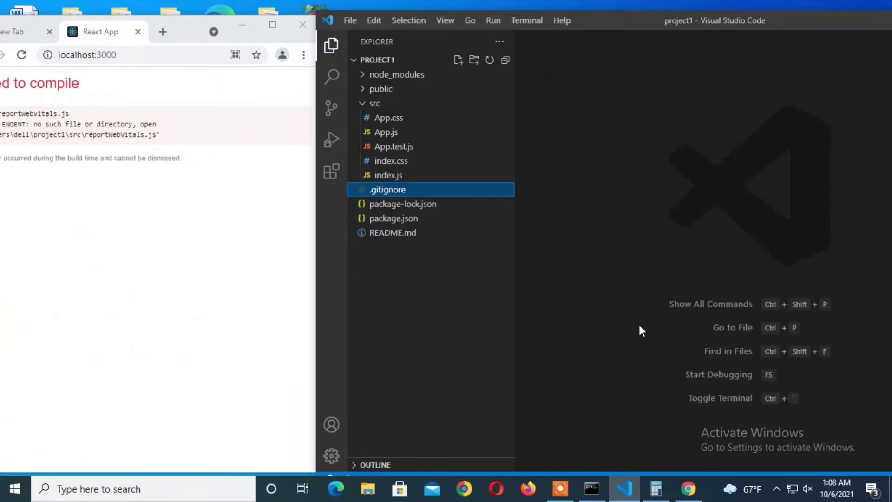
Reopen App.js and delete the logo import statement on line 1
{"action": "left_click", "coordinate": [390, 135]}
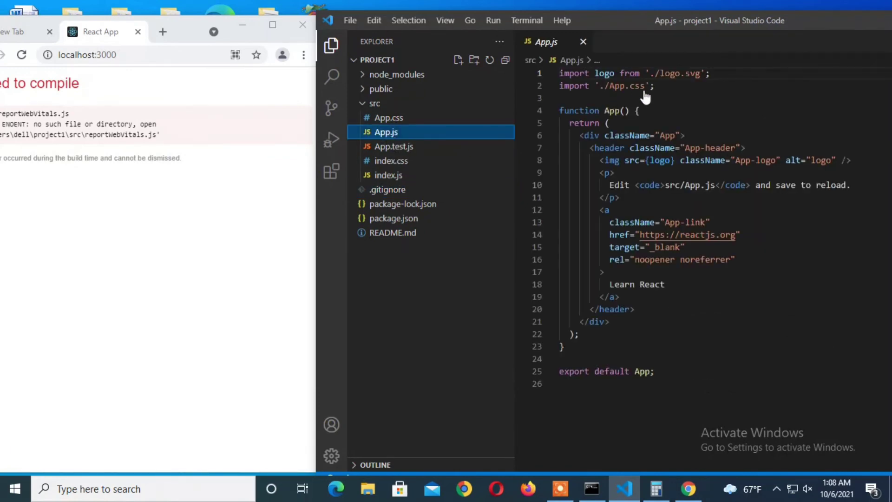
{"action": "left_click_drag", "start_coordinate": [717, 75], "coordinate": [594, 74]}
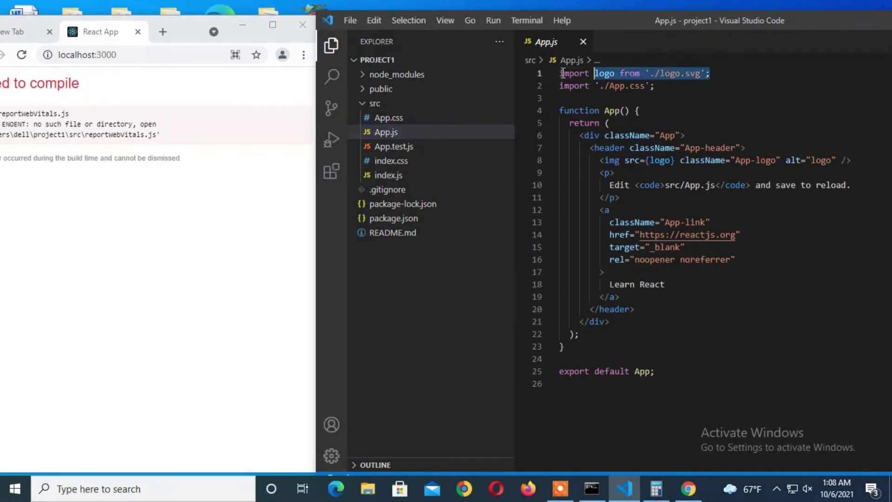
{"action": "key", "text": "shift+Left"}
{"action": "left_click_drag", "start_coordinate": [562, 73], "coordinate": [563, 73]}
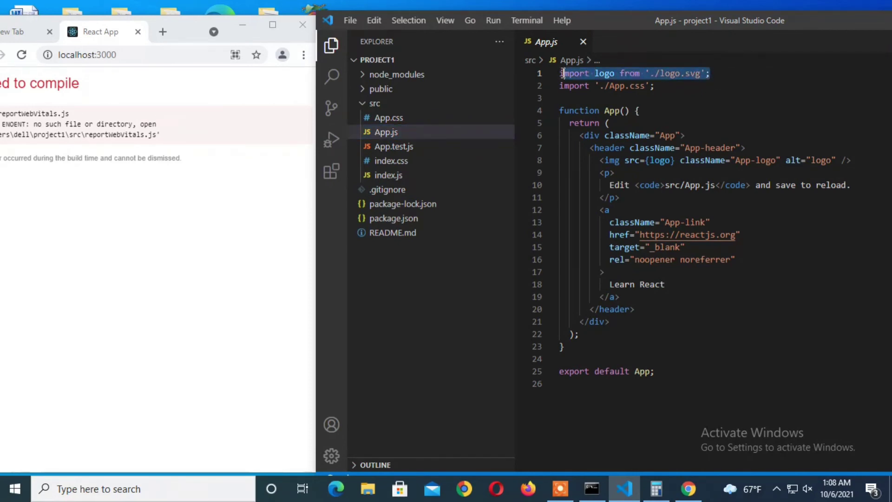
{"action": "key", "text": "BackSpace"}
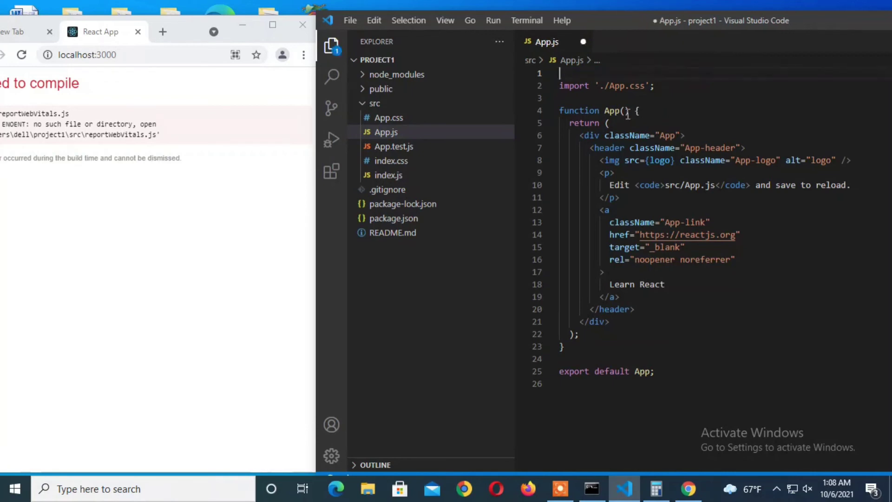
Delete the header markup block spanning lines 6–20 of the JSX
{"action": "left_click", "coordinate": [635, 310]}
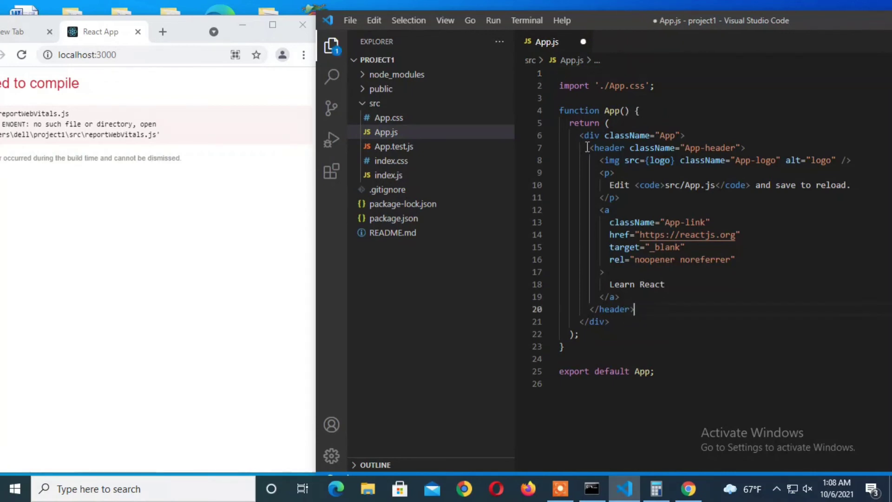
{"action": "key", "text": "shift+Up"}
{"action": "key", "text": "shift+Up"}
{"action": "key", "text": "shift+Up"}
{"action": "key", "text": "shift+Home"}
{"action": "key", "text": "shift+Home"}
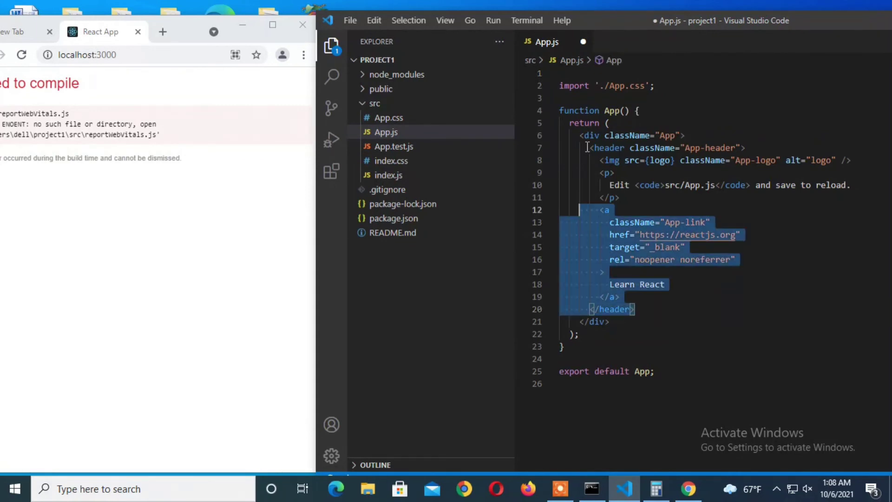
{"action": "left_click", "coordinate": [588, 147], "text": "shift"}
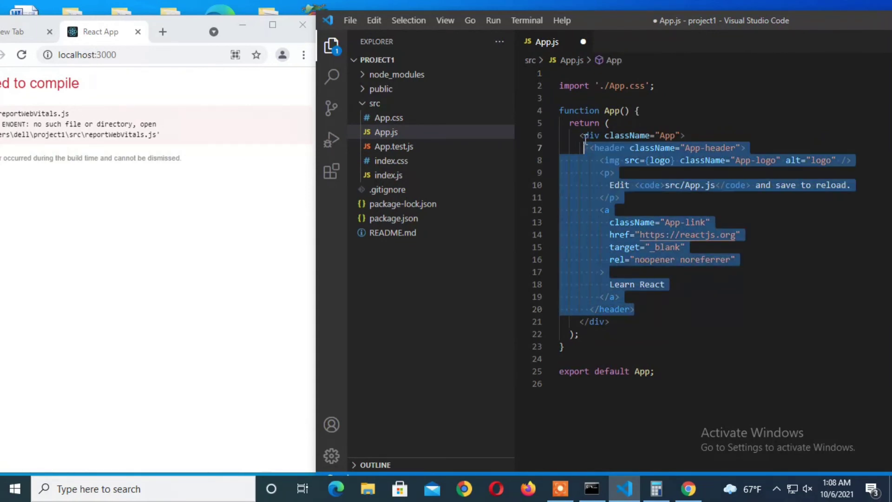
{"action": "left_click", "coordinate": [586, 141], "text": "shift"}
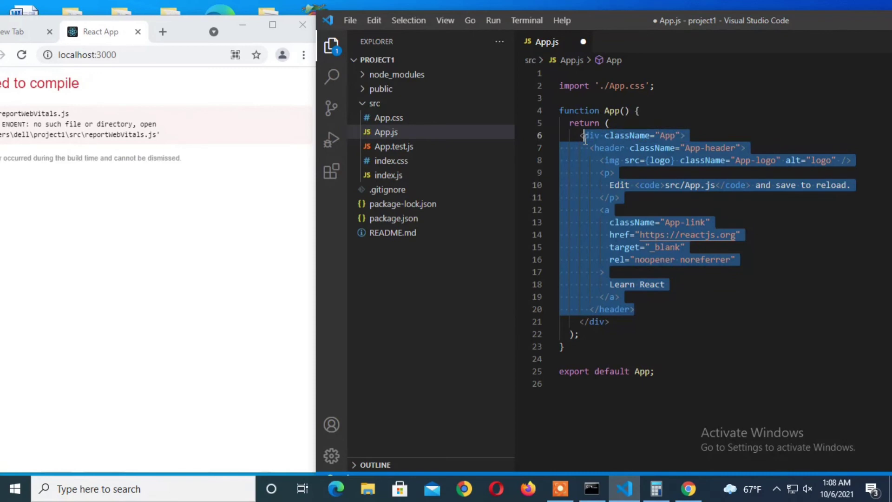
{"action": "key", "text": "BackSpace"}
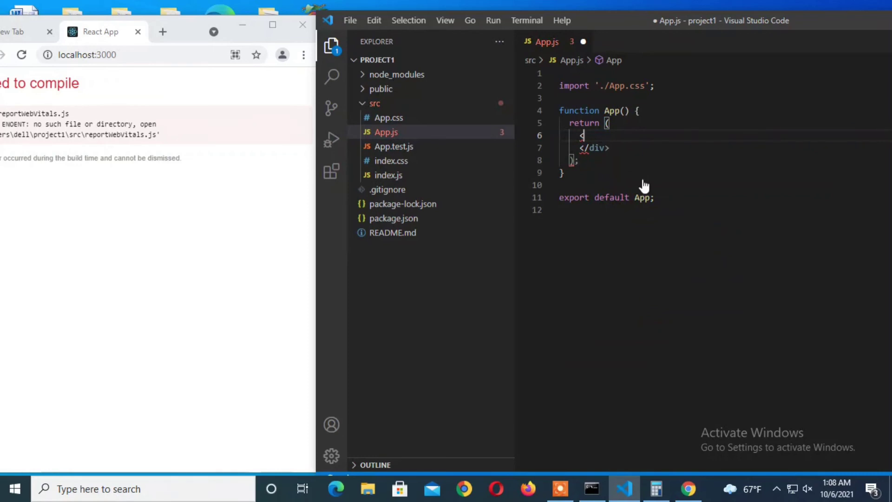
Complete the div in App.js, put 'Hello world' inside it, and save
{"action": "type", "text": "div"}
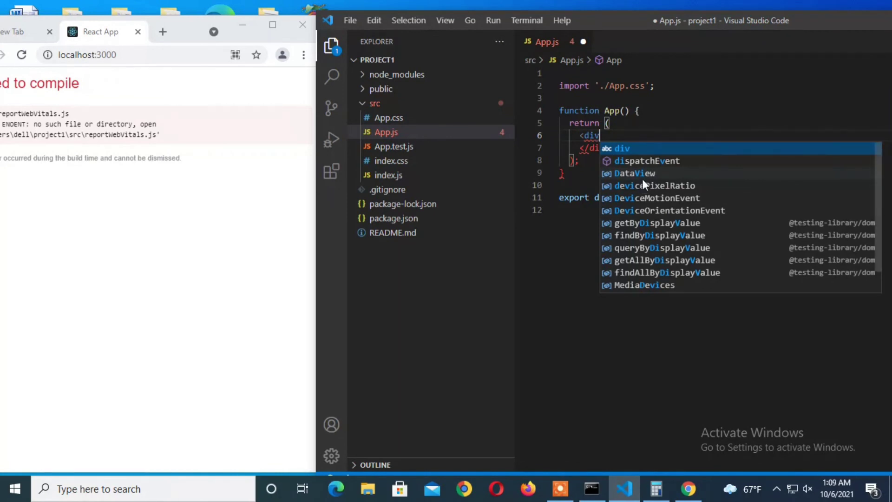
{"action": "type", "text": ">"}
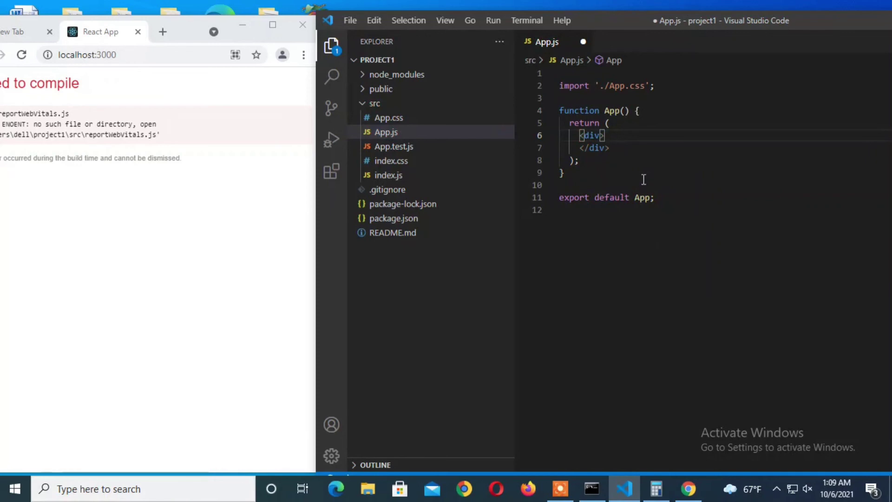
{"action": "key", "text": "Return"}
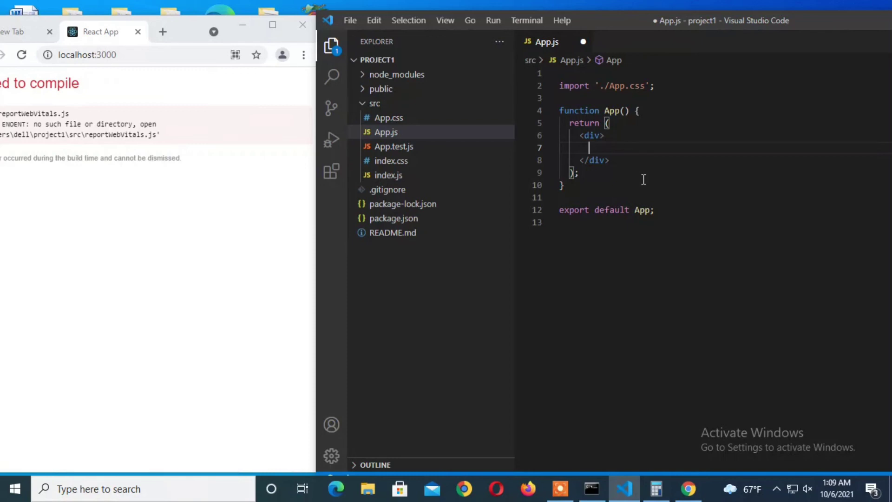
{"action": "type", "text": "He"}
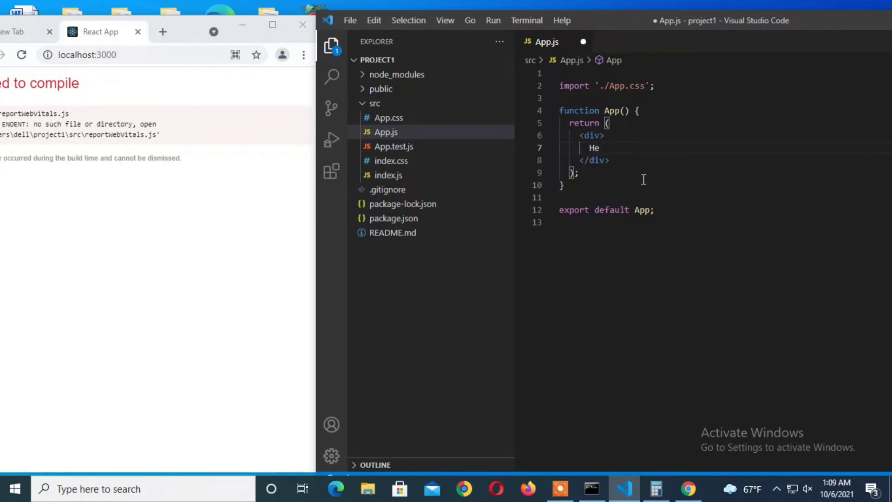
{"action": "type", "text": "ll"}
{"action": "type", "text": "ow"}
{"action": "type", "text": "w"}
{"action": "type", "text": "or"}
{"action": "type", "text": "ld"}
{"action": "key", "text": "ctrl+s"}
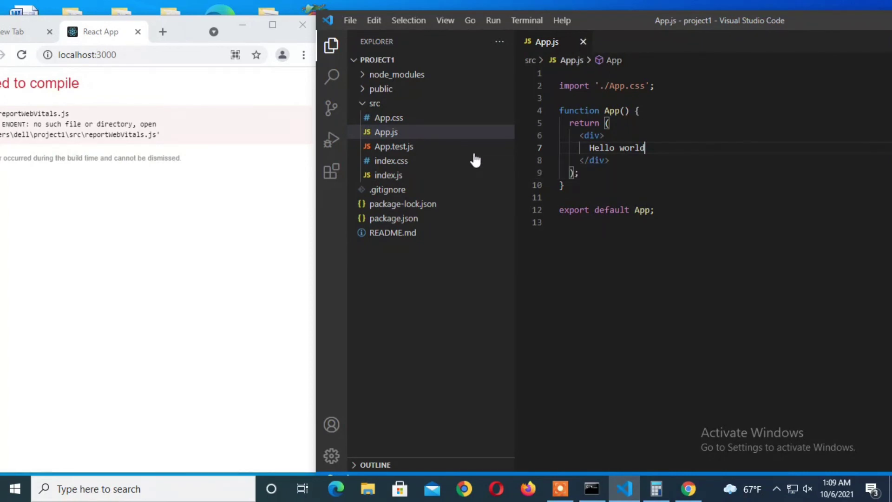
Reload the app in Chrome to check it, then return to the project files
{"action": "mouse_move", "coordinate": [430, 160]}
{"action": "left_click", "coordinate": [190, 239]}
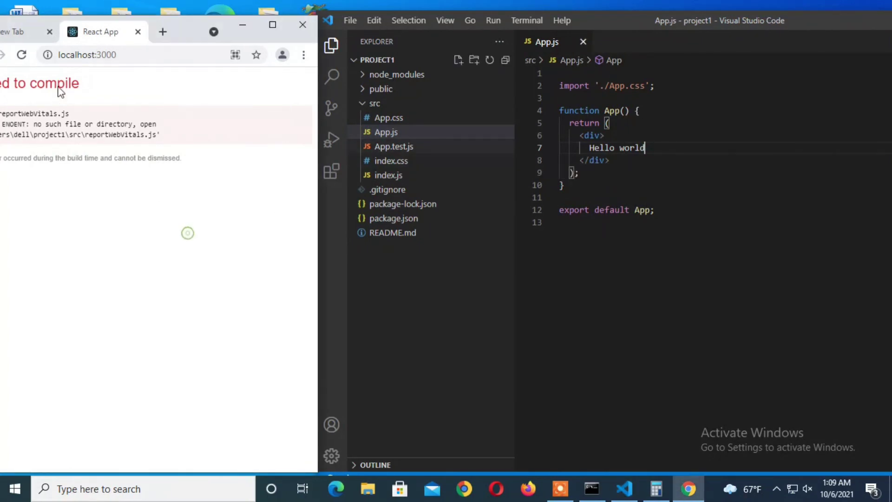
{"action": "left_click", "coordinate": [22, 55]}
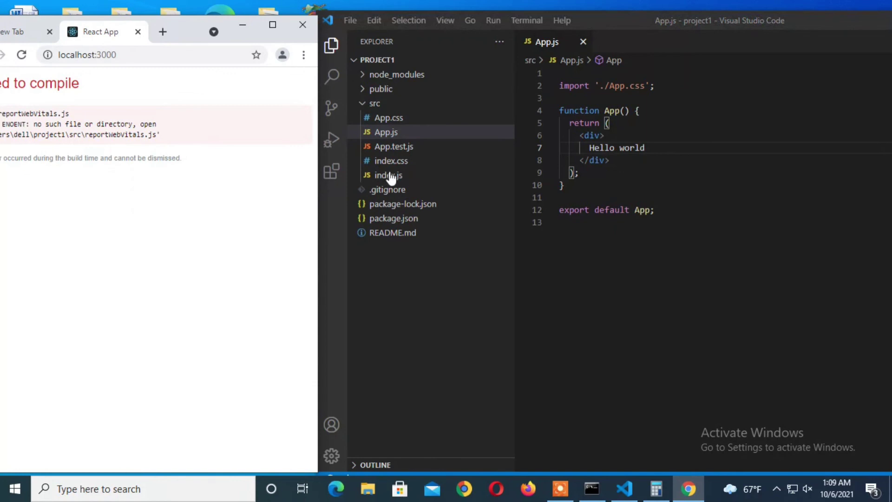
{"action": "left_click", "coordinate": [400, 121]}
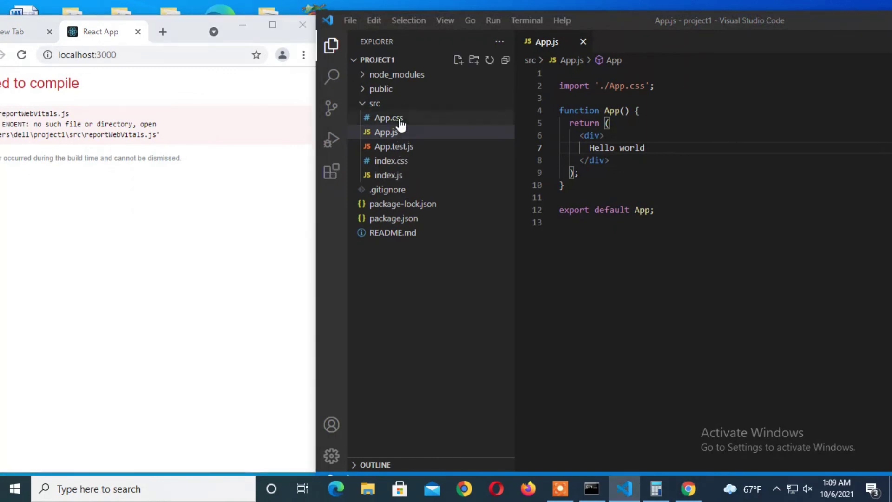
{"action": "left_click", "coordinate": [398, 132]}
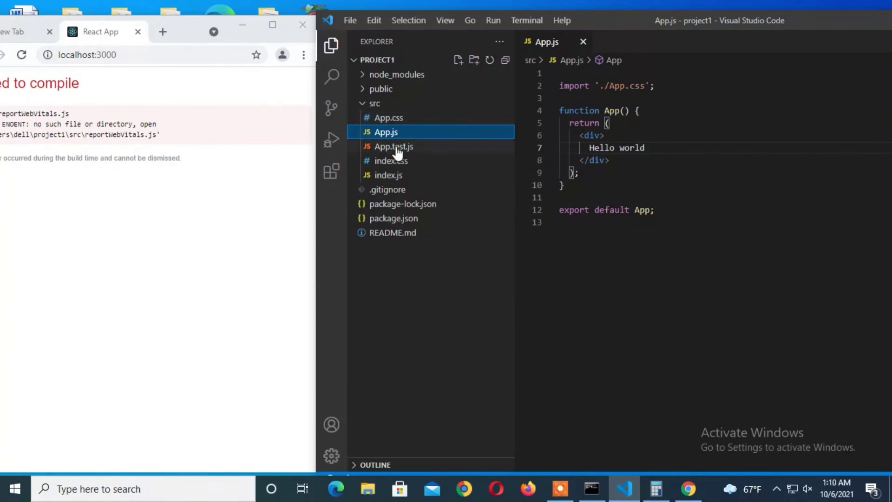
Delete App.test.js from src, moving it to the Recycle Bin
{"action": "left_click", "coordinate": [398, 148]}
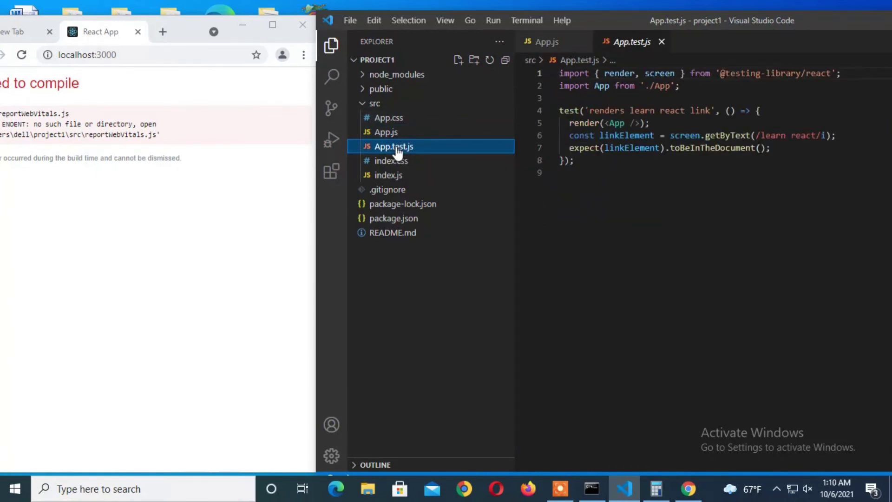
{"action": "right_click", "coordinate": [396, 146]}
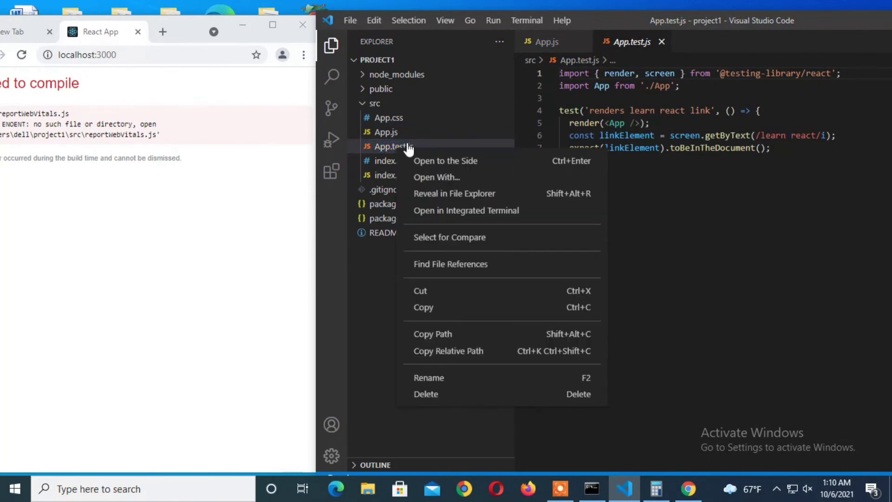
{"action": "left_click", "coordinate": [445, 395]}
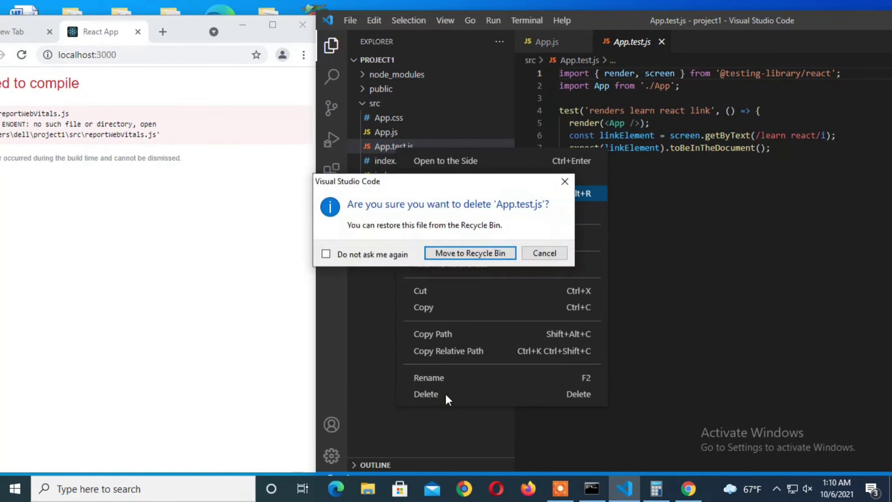
{"action": "left_click", "coordinate": [490, 255]}
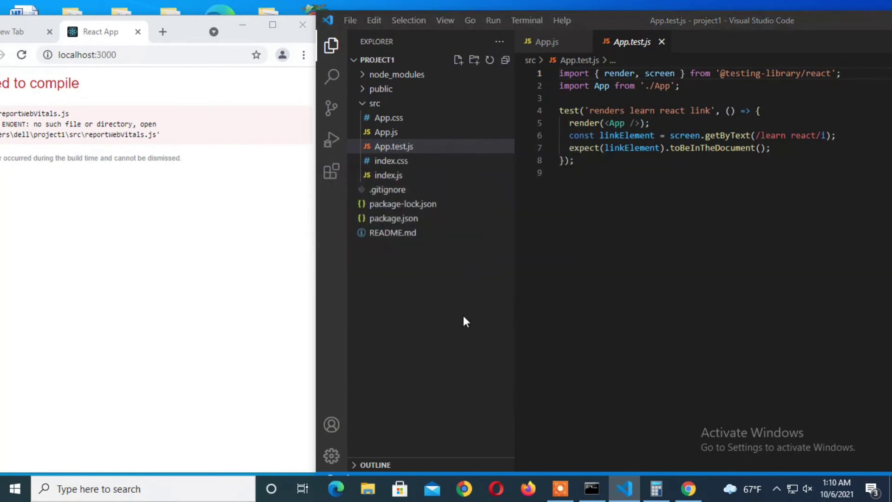
{"action": "key", "text": "Left"}
{"action": "key", "text": "Left"}
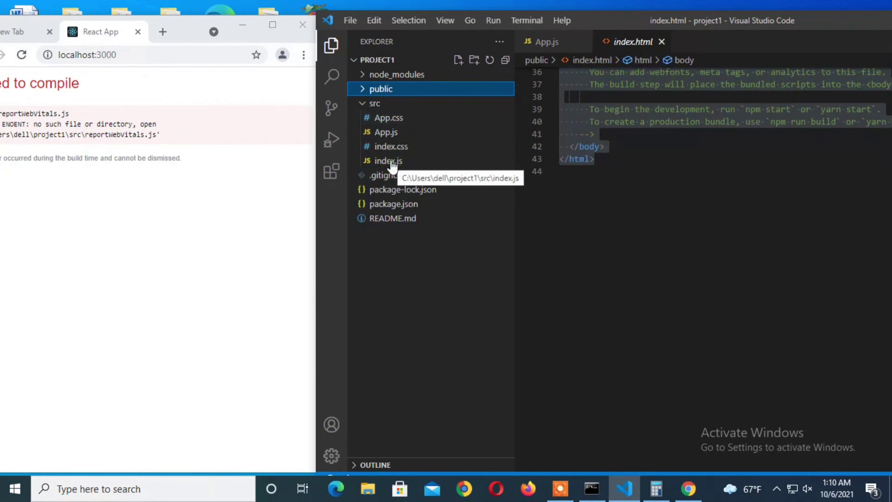
In index.js, delete the reportWebVitals comments and call on lines 14–17
{"action": "key", "text": "Escape"}
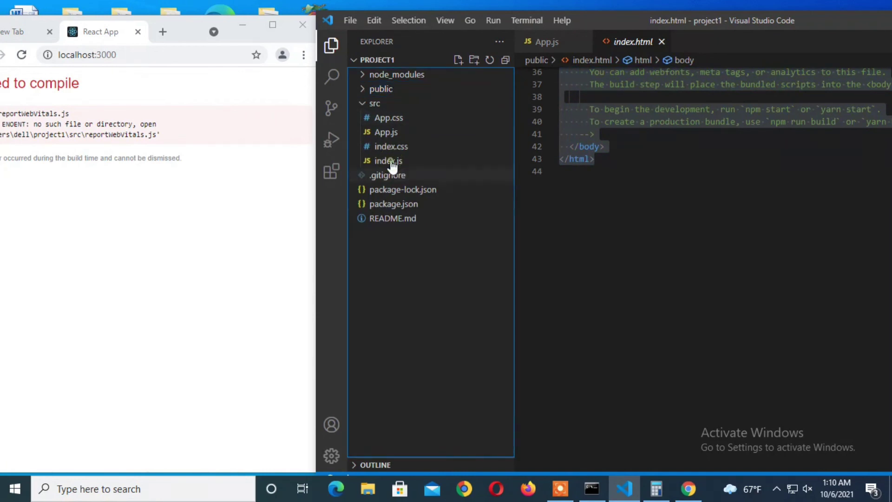
{"action": "left_click", "coordinate": [391, 165]}
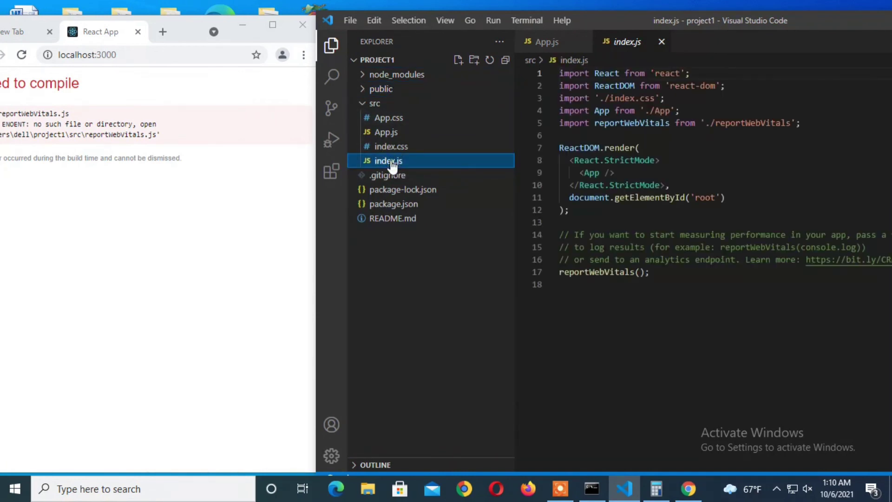
{"action": "left_click", "coordinate": [585, 267]}
{"action": "key", "text": "shift+End"}
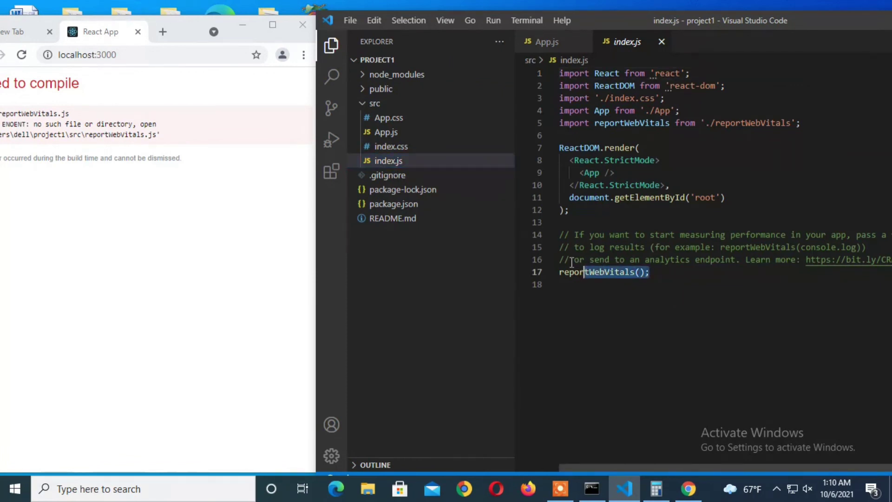
{"action": "left_click", "coordinate": [560, 247], "text": "shift"}
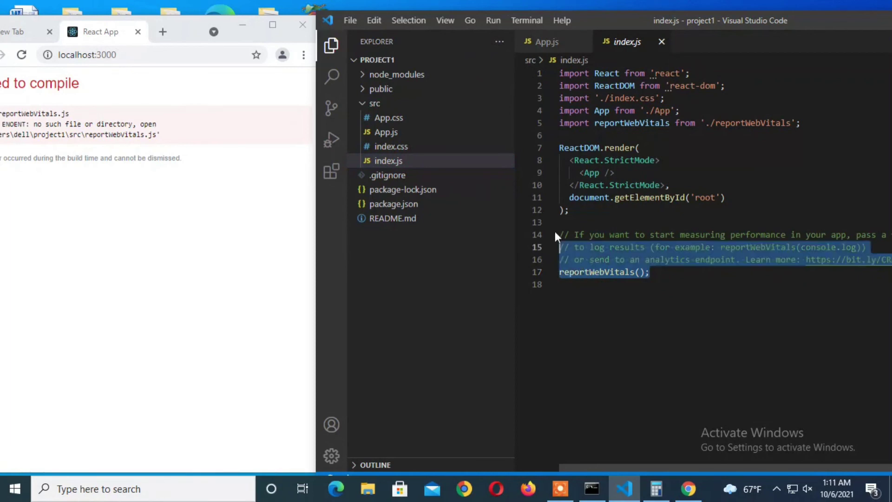
{"action": "left_click", "coordinate": [556, 235], "text": "shift"}
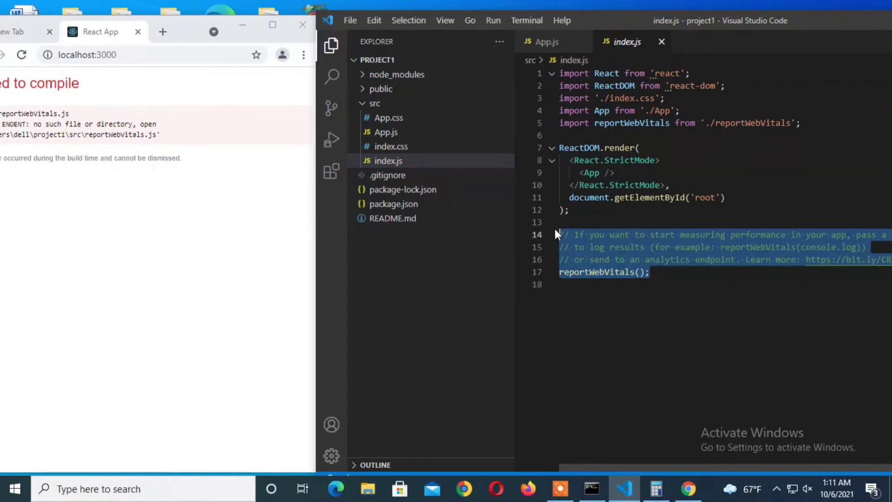
{"action": "key", "text": "Delete"}
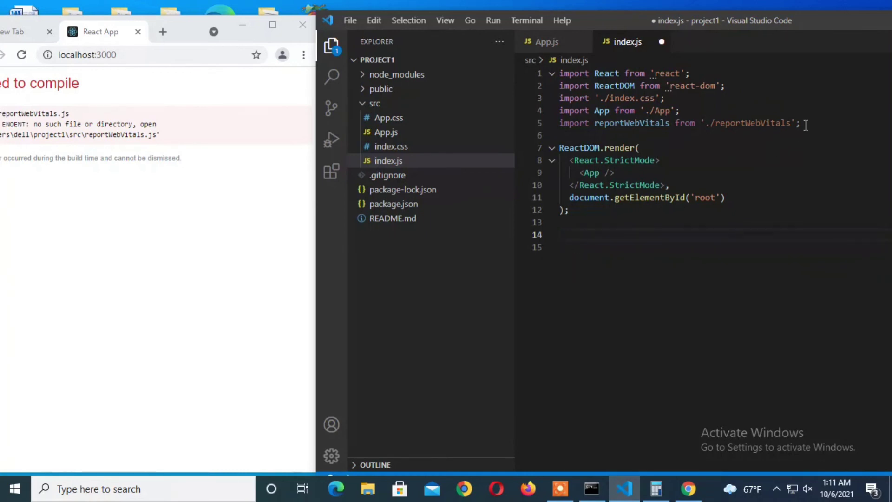
Remove the reportWebVitals import on line 5 and save index.js
{"action": "left_click", "coordinate": [809, 120]}
{"action": "left_click_drag", "start_coordinate": [559, 122], "coordinate": [559, 123]}
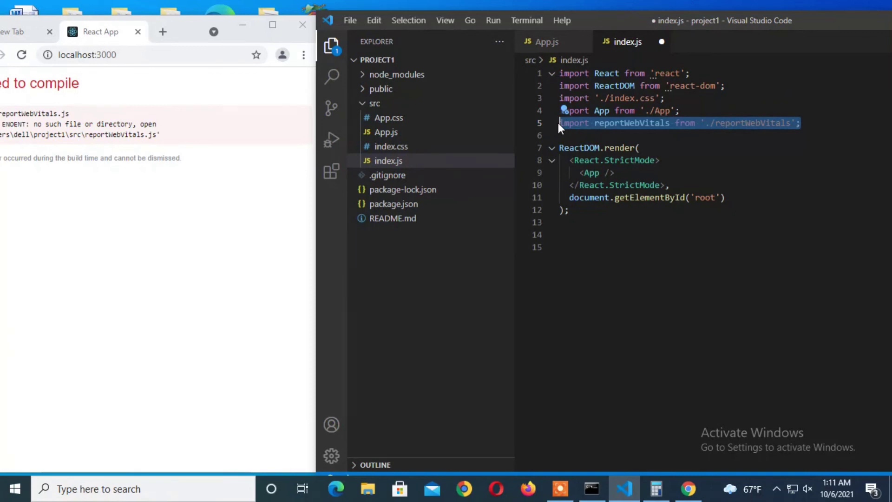
{"action": "key", "text": "BackSpace"}
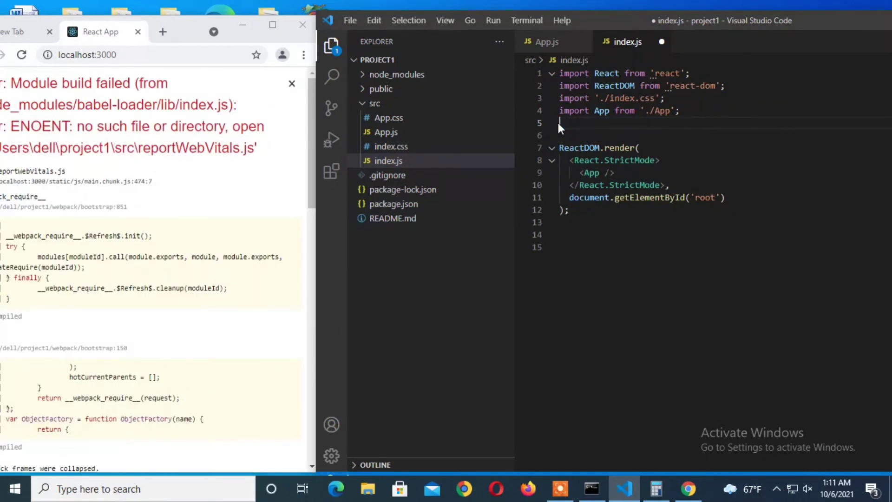
{"action": "key", "text": "ctrl+s"}
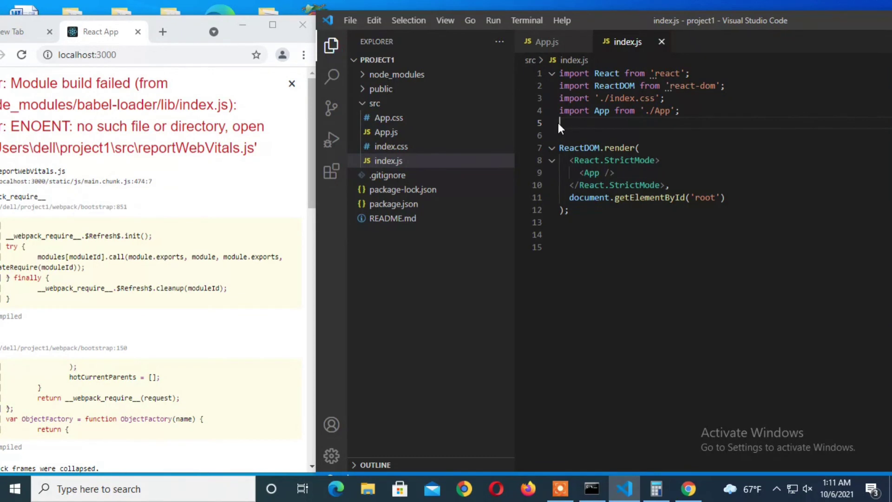
View the reloaded localhost:3000 showing Hello world, then reopen App.js in the editor
{"action": "left_click", "coordinate": [21, 54]}
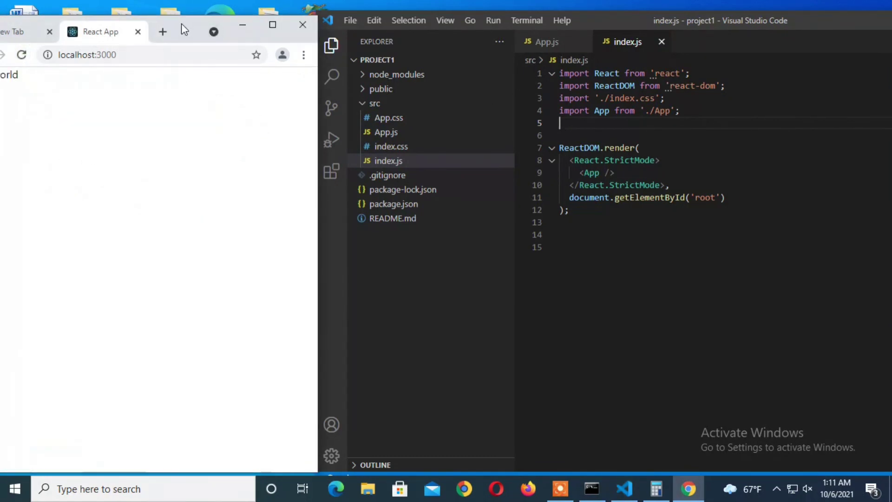
{"action": "left_click_drag", "start_coordinate": [185, 28], "coordinate": [238, 34]}
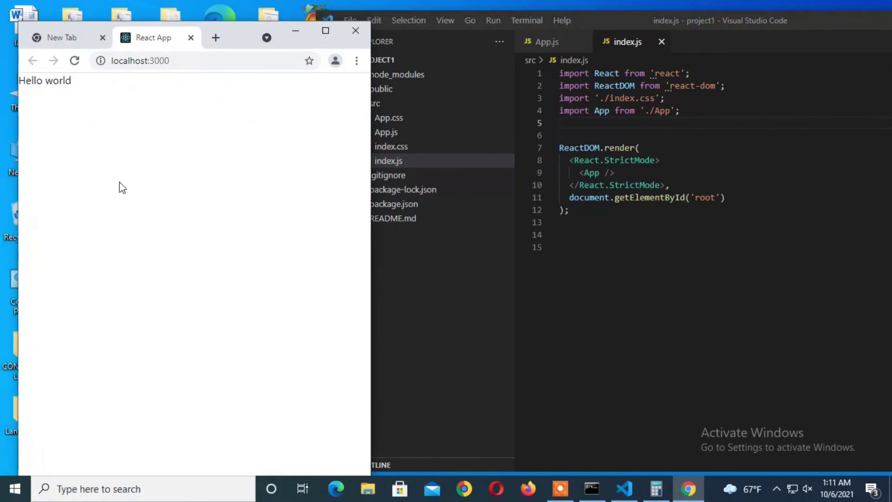
{"action": "left_click_drag", "start_coordinate": [615, 20], "coordinate": [630, 20]}
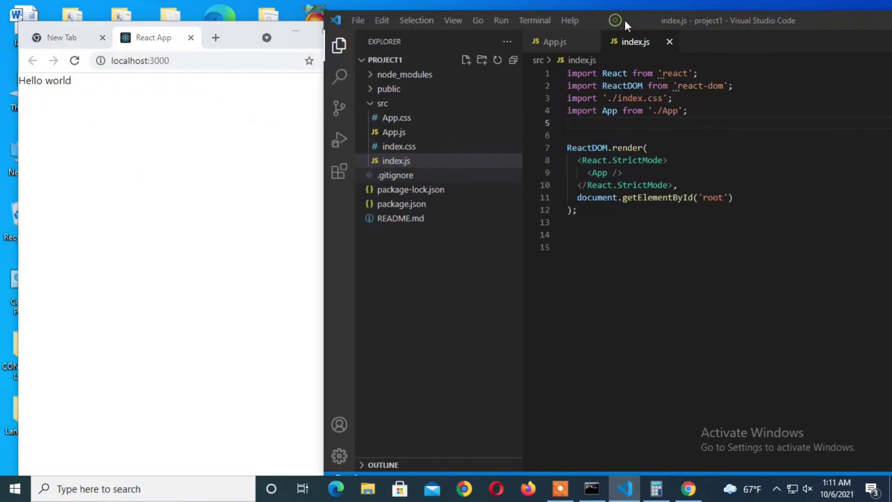
{"action": "left_click", "coordinate": [406, 132]}
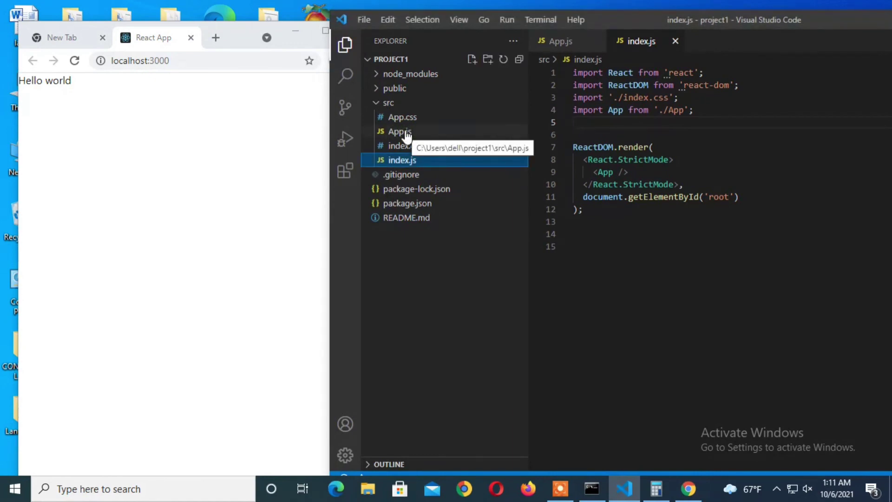
{"action": "left_click", "coordinate": [406, 132]}
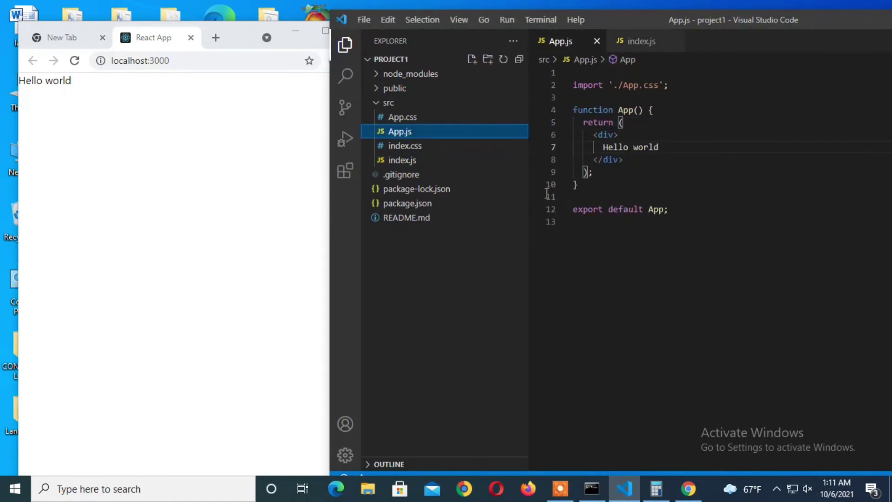